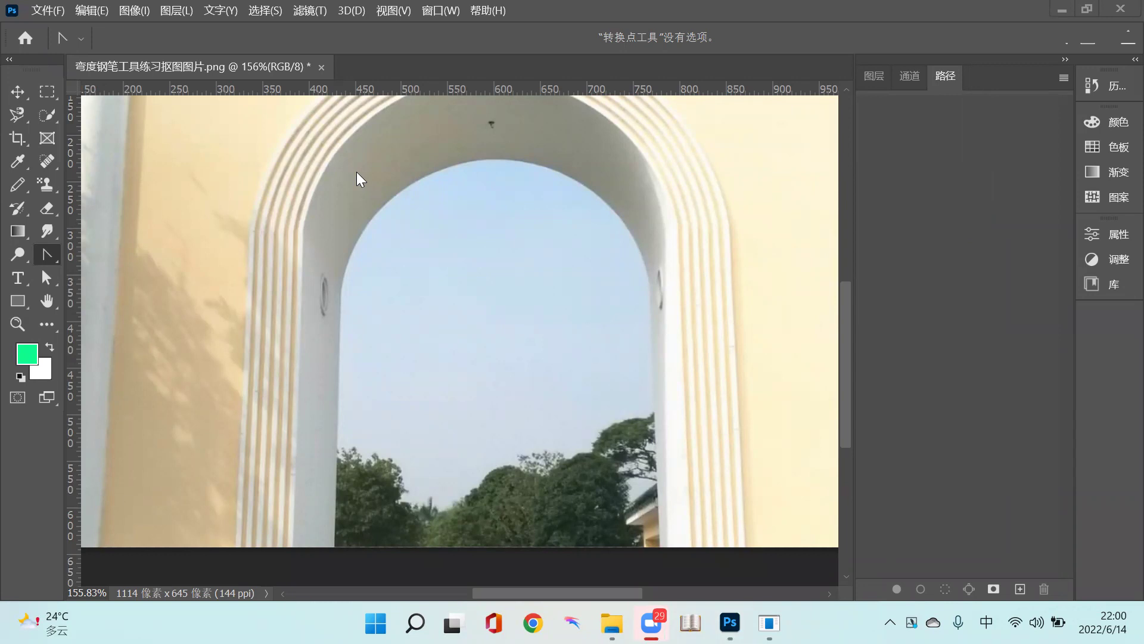
# - Capture a screenshot of the avatars and names in the first part of the meeting's participant list
pyautogui.hotkey('ctrl', 'alt', 'a')
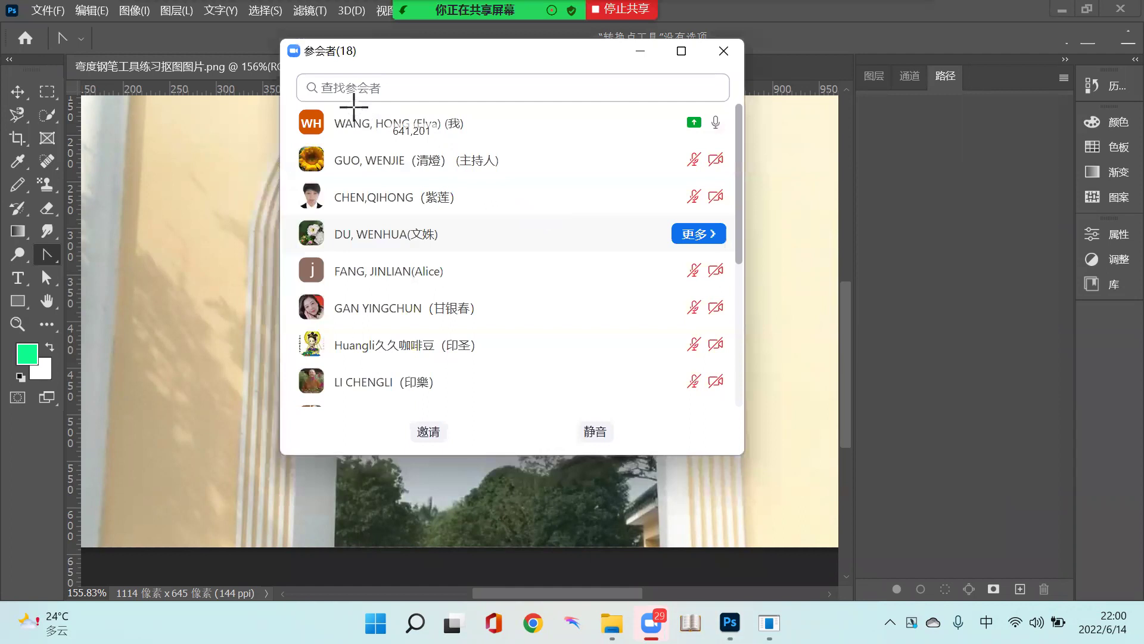
pyautogui.moveTo(295, 103); pyautogui.dragTo(528, 402)
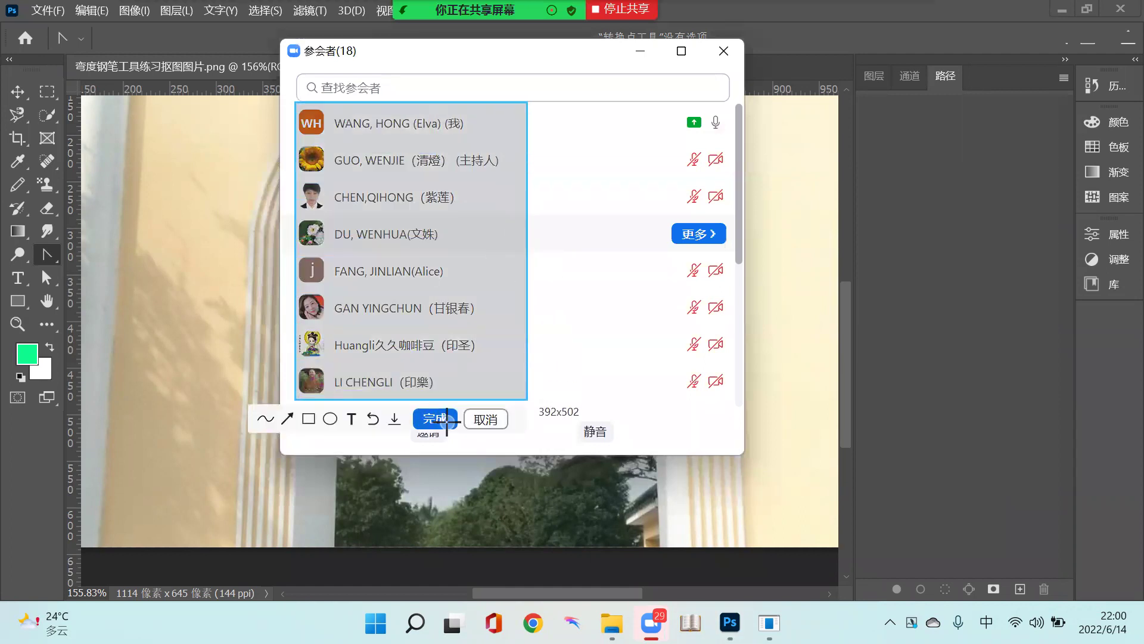
pyautogui.click(447, 419)
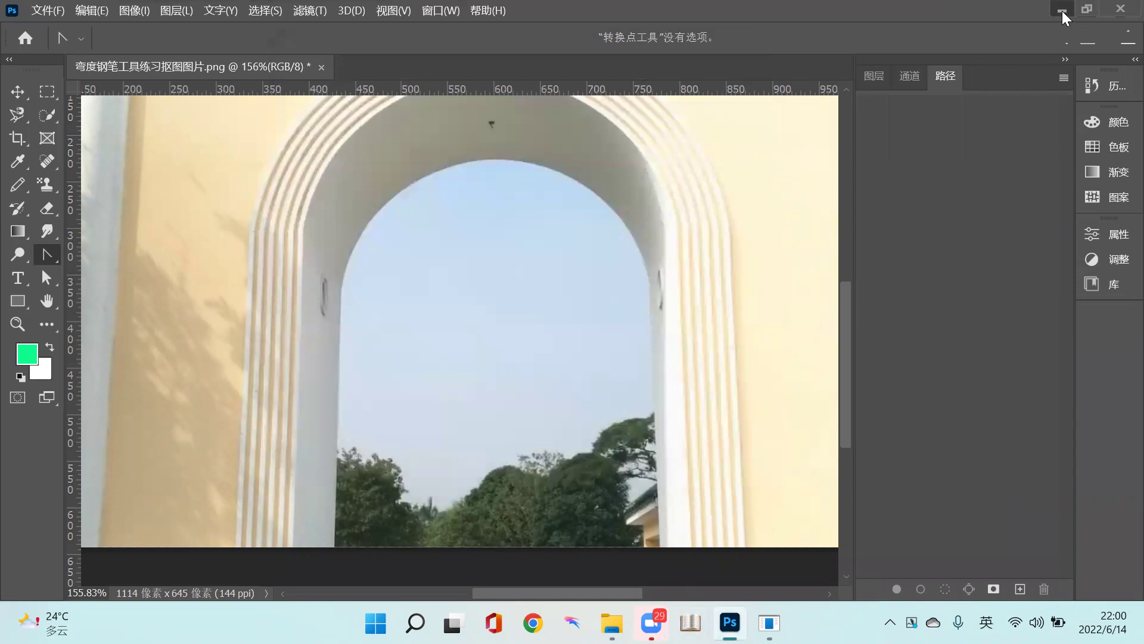
# - Switch to File Explorer, create a new Microsoft Word document in the 晚间拜忏2 folder, and open it
pyautogui.click(1061, 12)
pyautogui.moveTo(1062, 11)
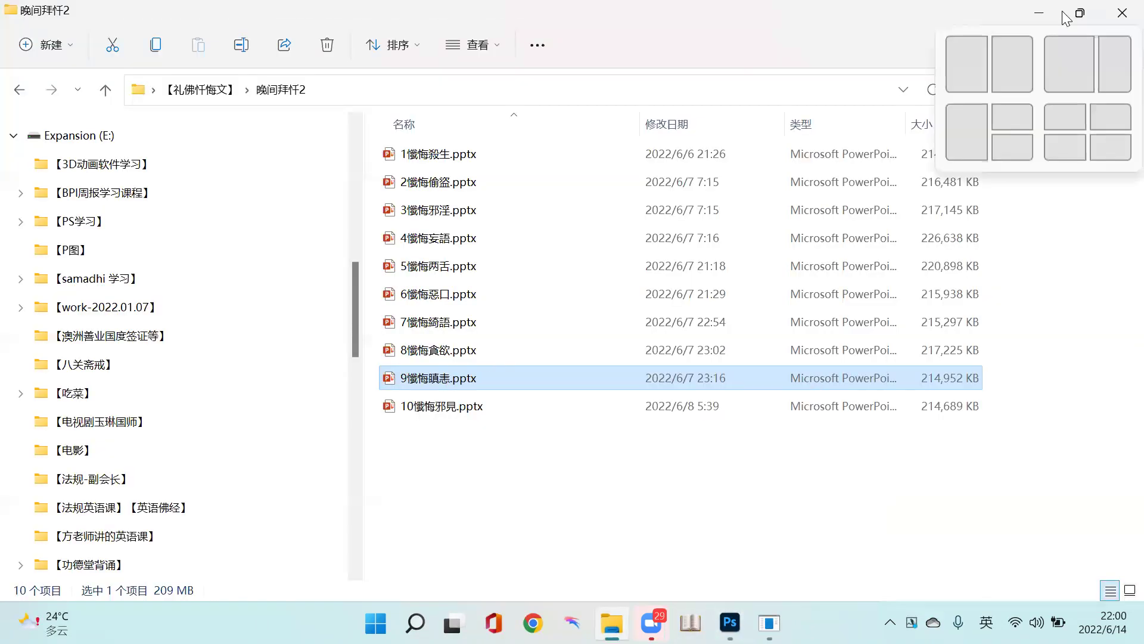
pyautogui.rightClick(855, 456)
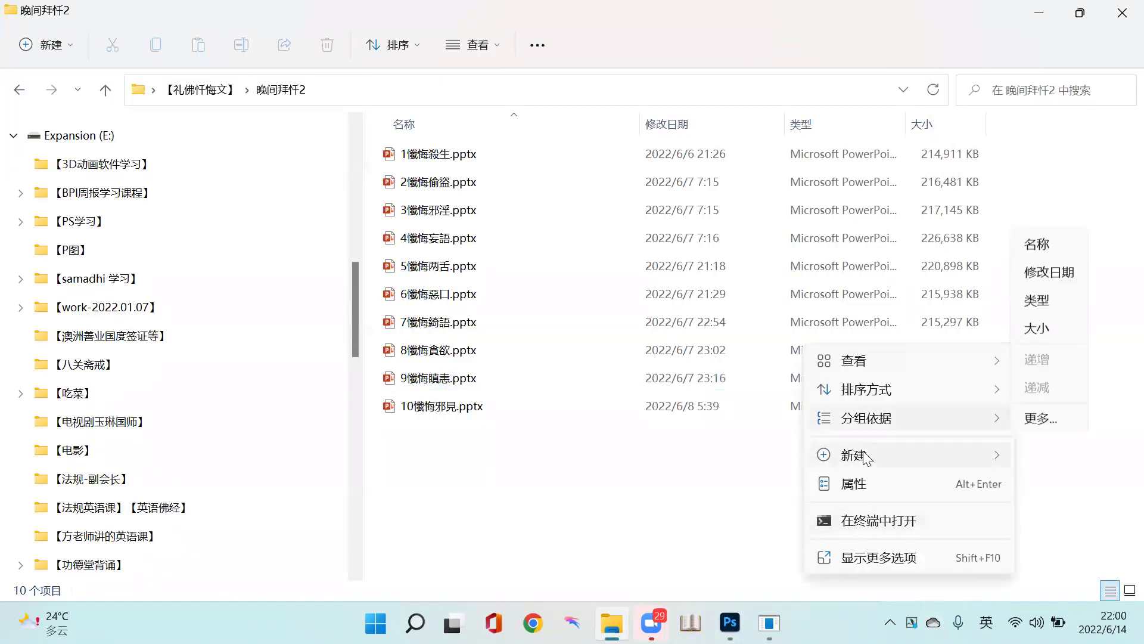
pyautogui.moveTo(866, 457)
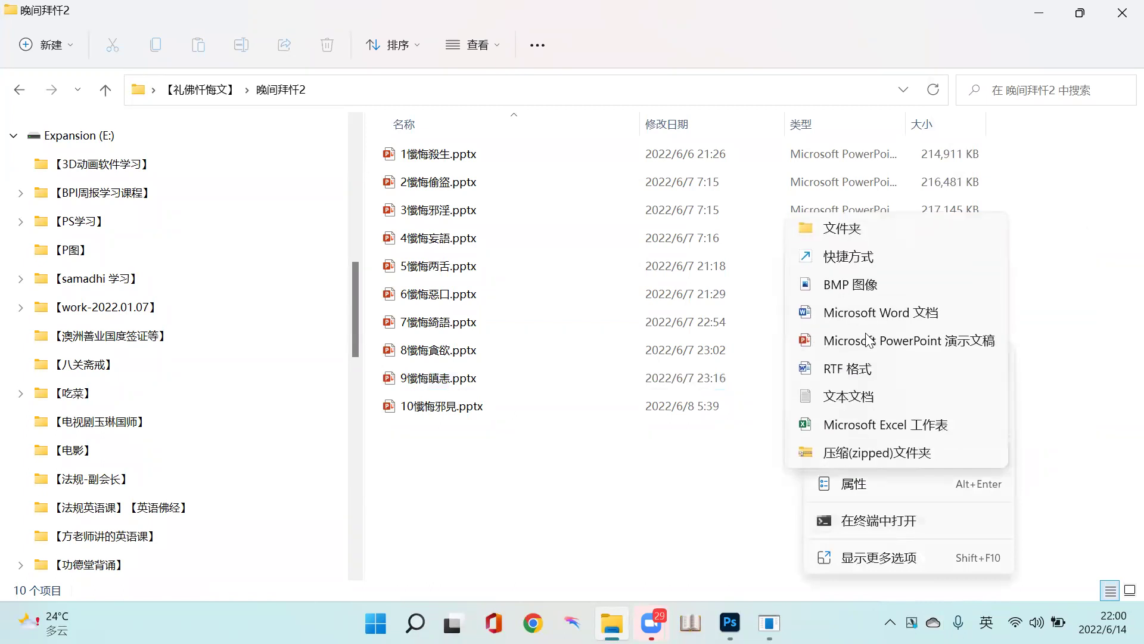
pyautogui.click(870, 312)
pyautogui.press('Return')
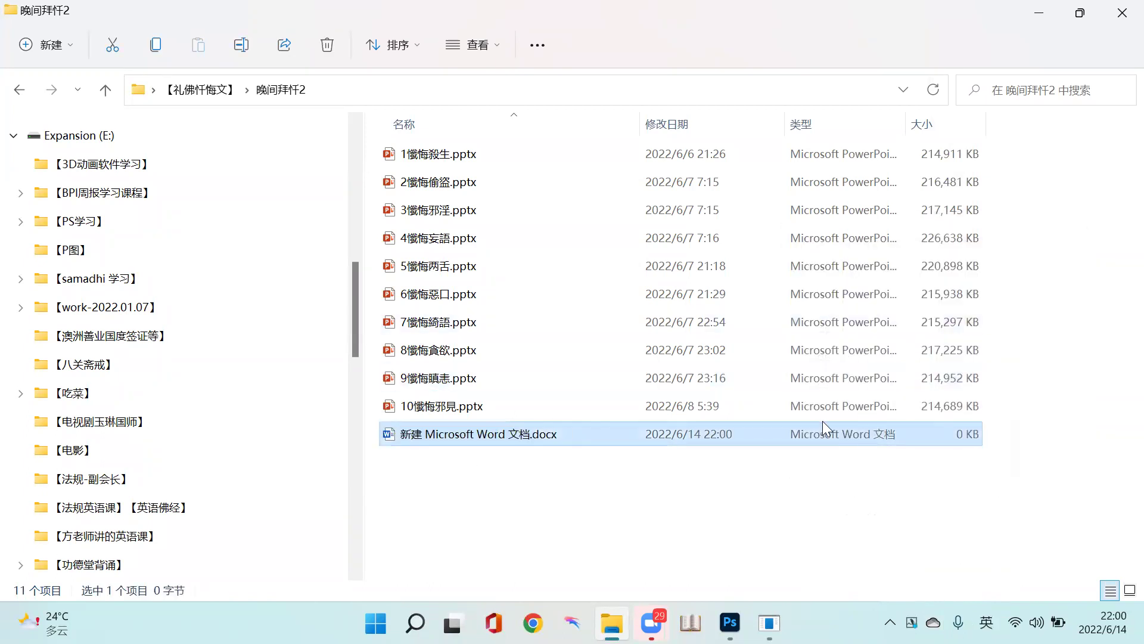
pyautogui.doubleClick(823, 434)
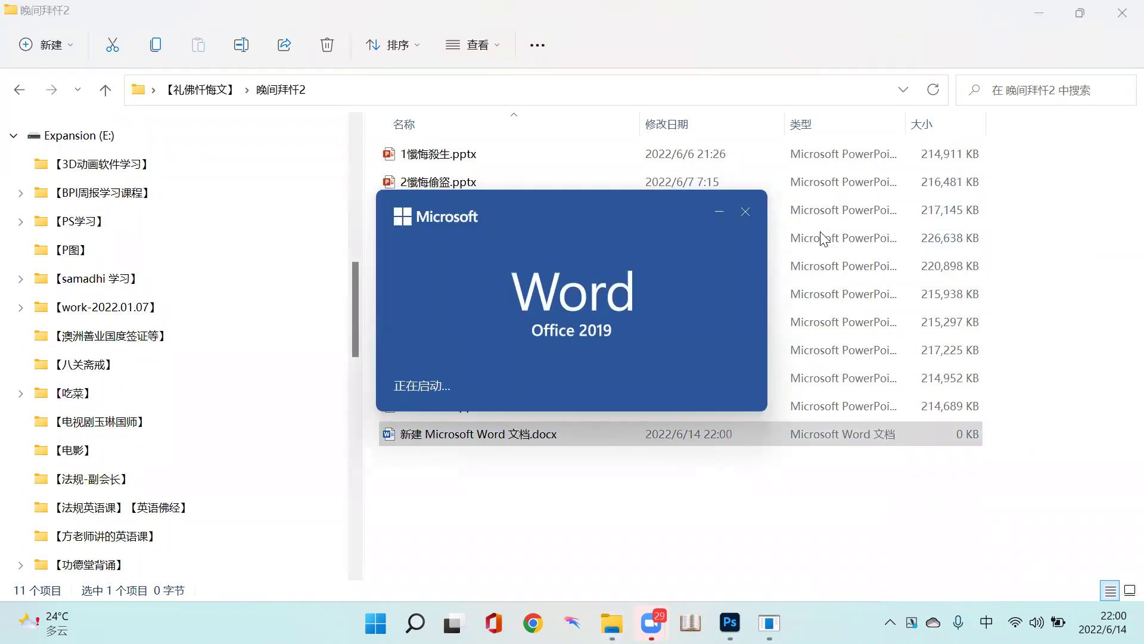
# - Paste the captured participant-list screenshot into the blank Word document
pyautogui.rightClick(602, 248)
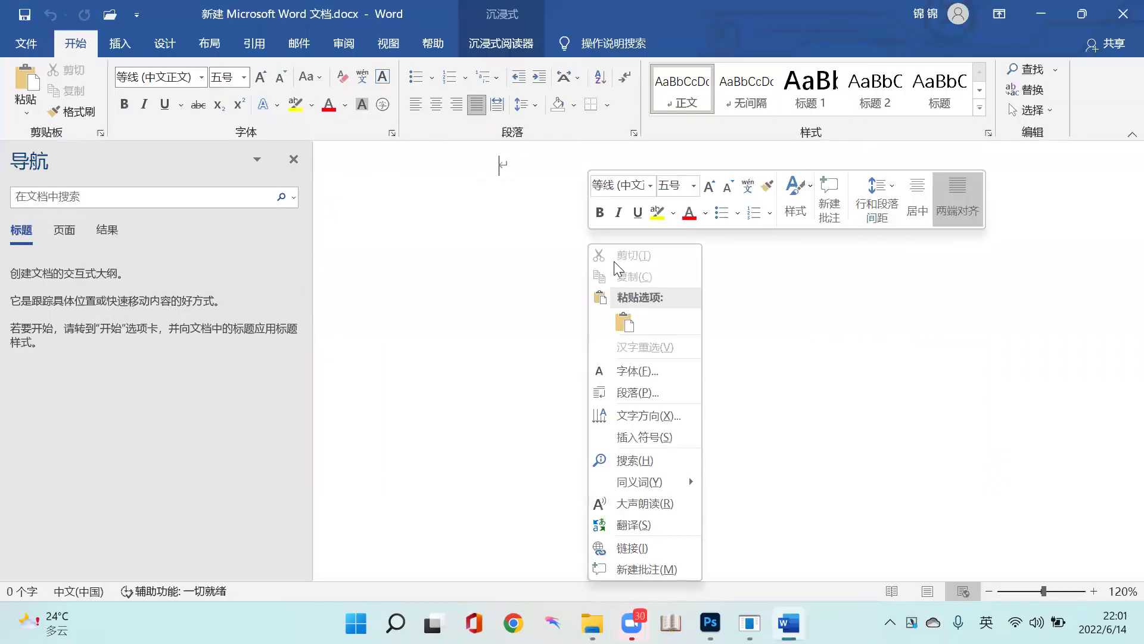
pyautogui.click(624, 323)
pyautogui.scroll(-2, 427, 253)
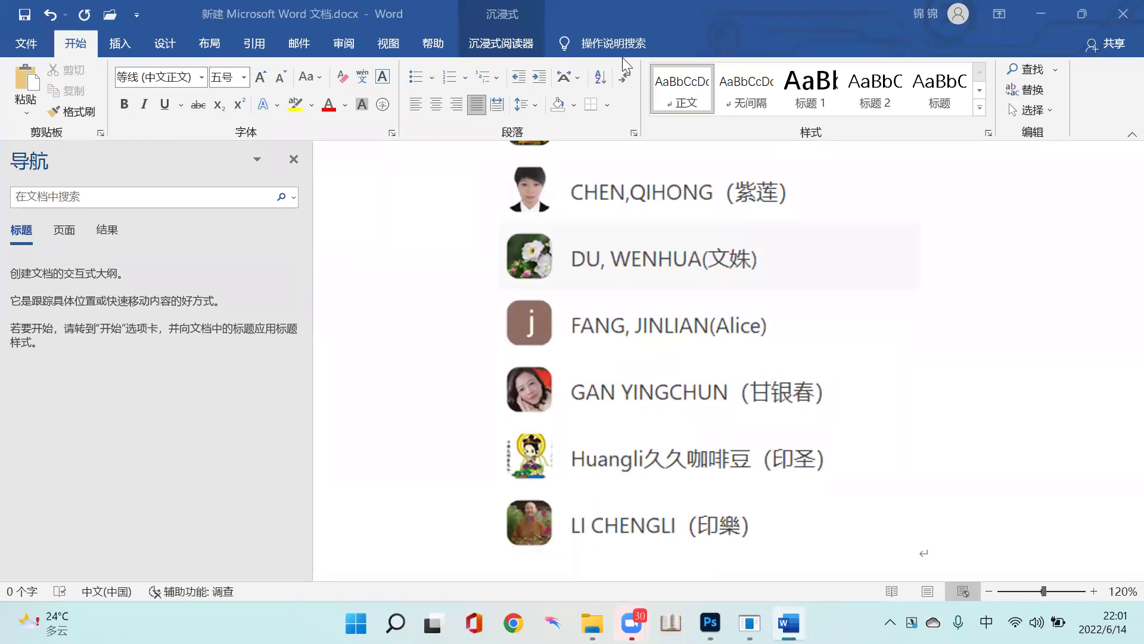
# - Capture the next section of the meeting's participant list and paste it below the first screenshot in the document
pyautogui.hotkey('alt', 'u')
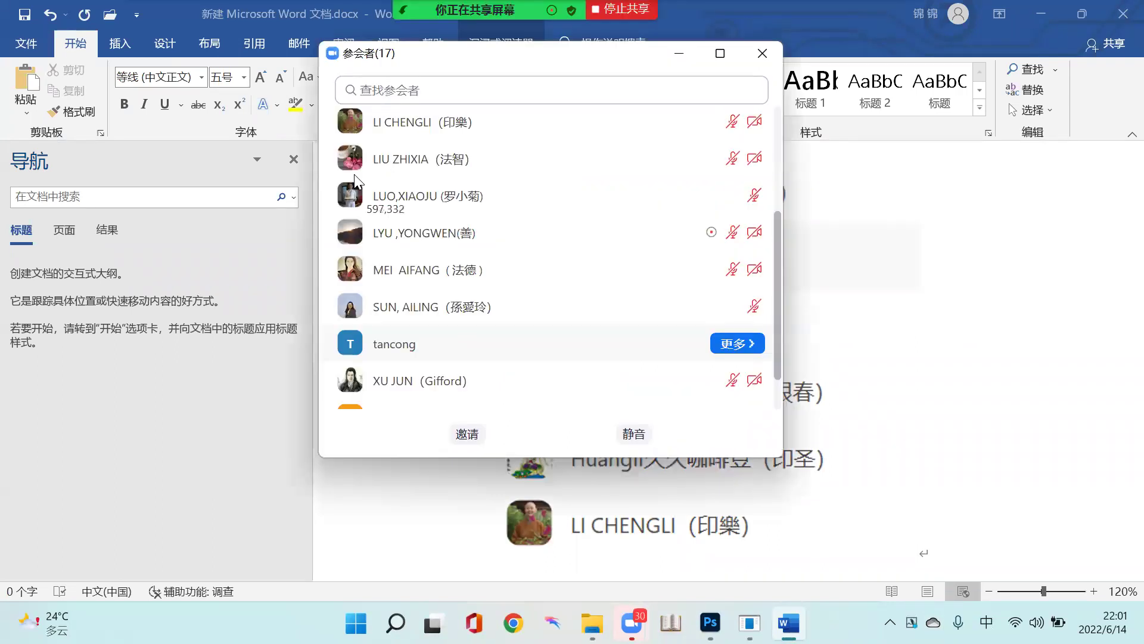
pyautogui.moveTo(336, 149); pyautogui.dragTo(543, 415)
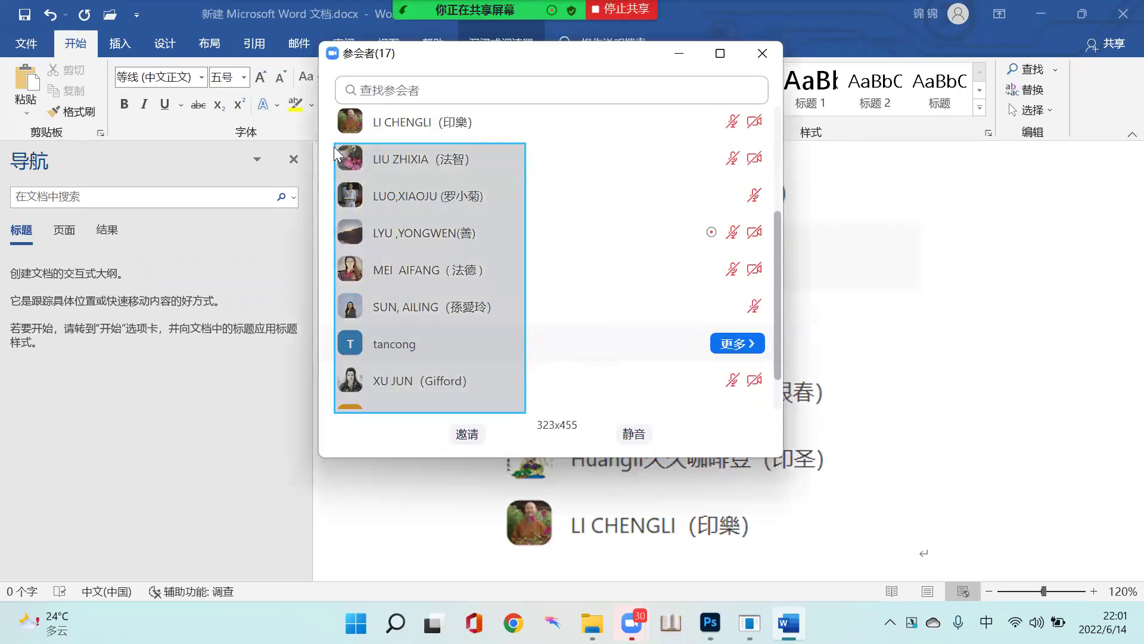
pyautogui.press('Return')
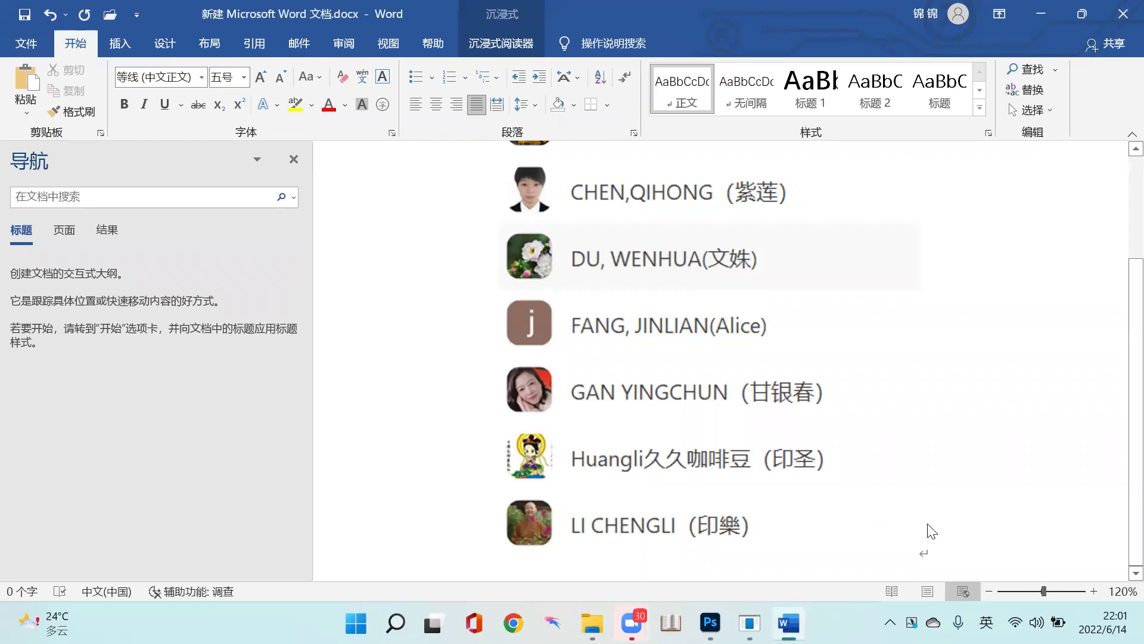
pyautogui.rightClick(931, 527)
pyautogui.click(990, 267)
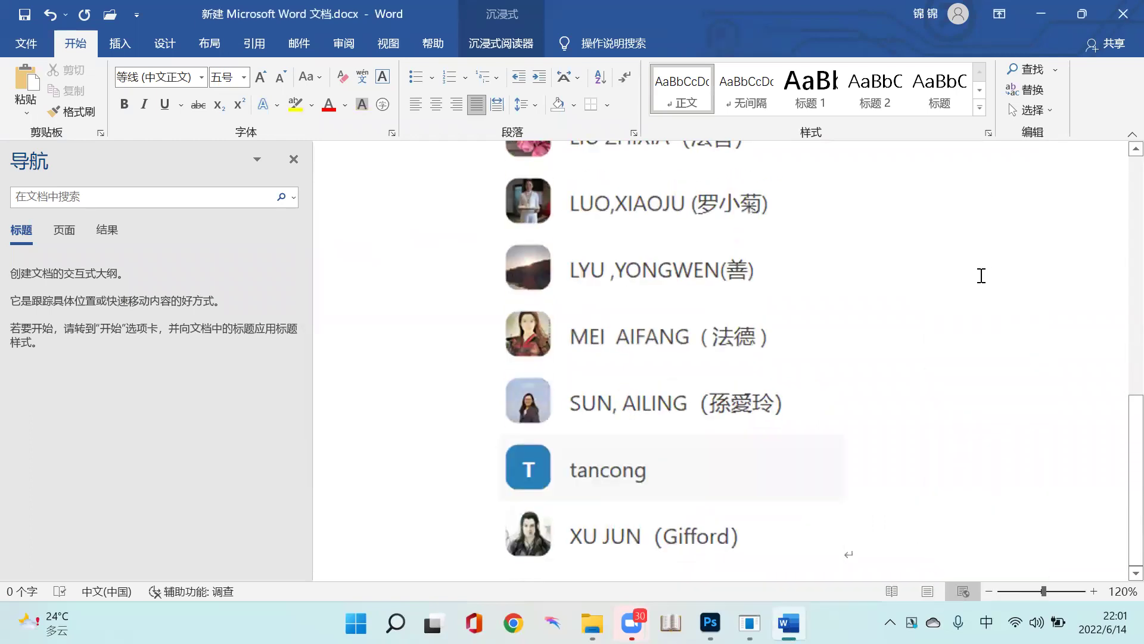
# - Capture the last entries of the participant list and paste them as a picture at the end of the document
pyautogui.hotkey('ctrl', 'alt', 'a')
pyautogui.moveTo(332, 332); pyautogui.dragTo(488, 403)
pyautogui.rightClick(502, 444)
pyautogui.rightClick(506, 446)
pyautogui.rightClick(962, 533)
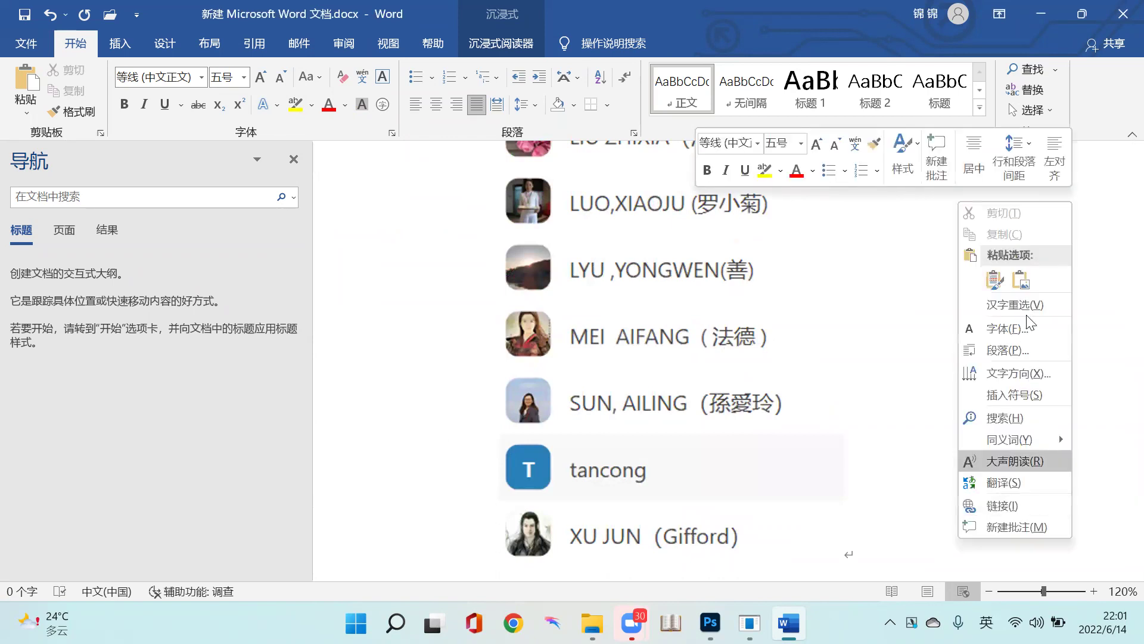
pyautogui.click(1023, 278)
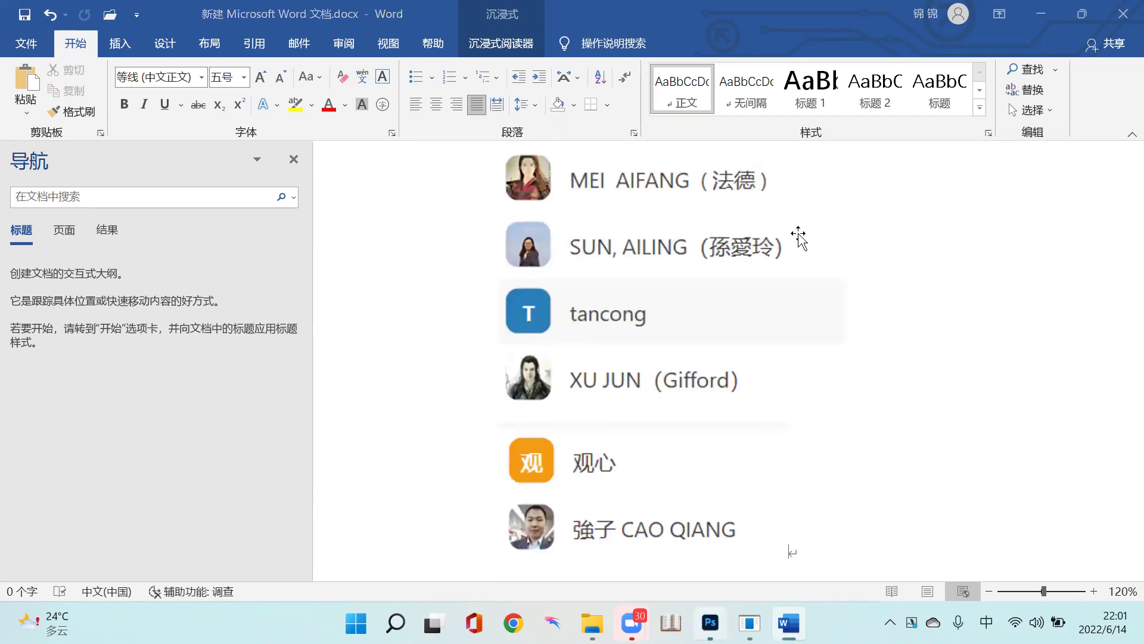
# - Switch to Photoshop and select the Curvature Pen tool in place of the Convert Point tool
pyautogui.hotkey('alt', 'Tab')
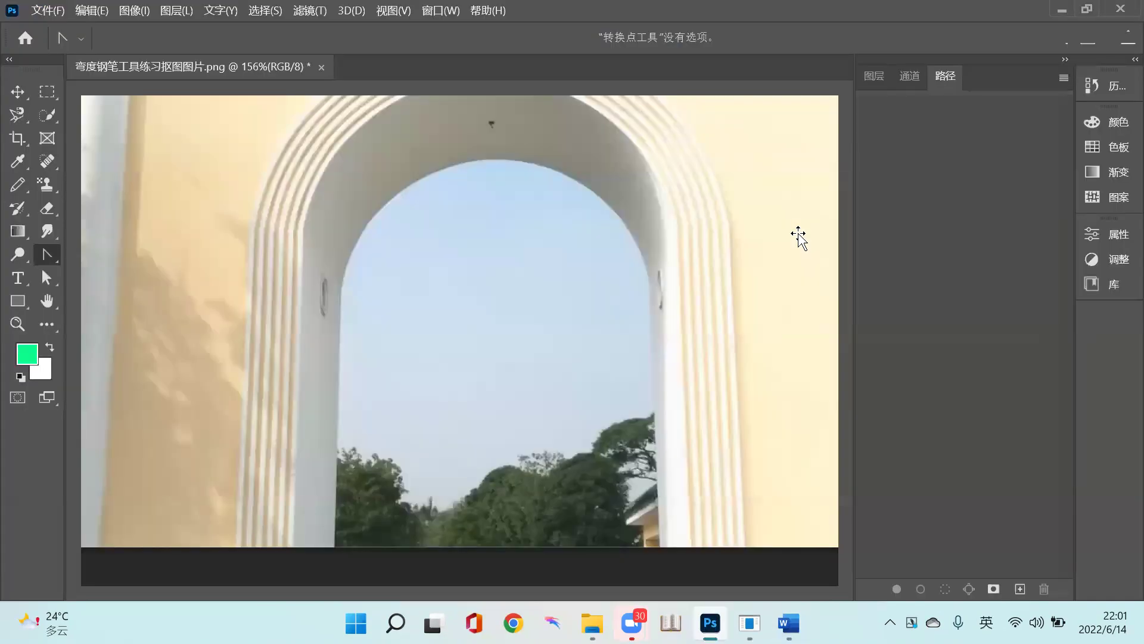
pyautogui.press('shift')
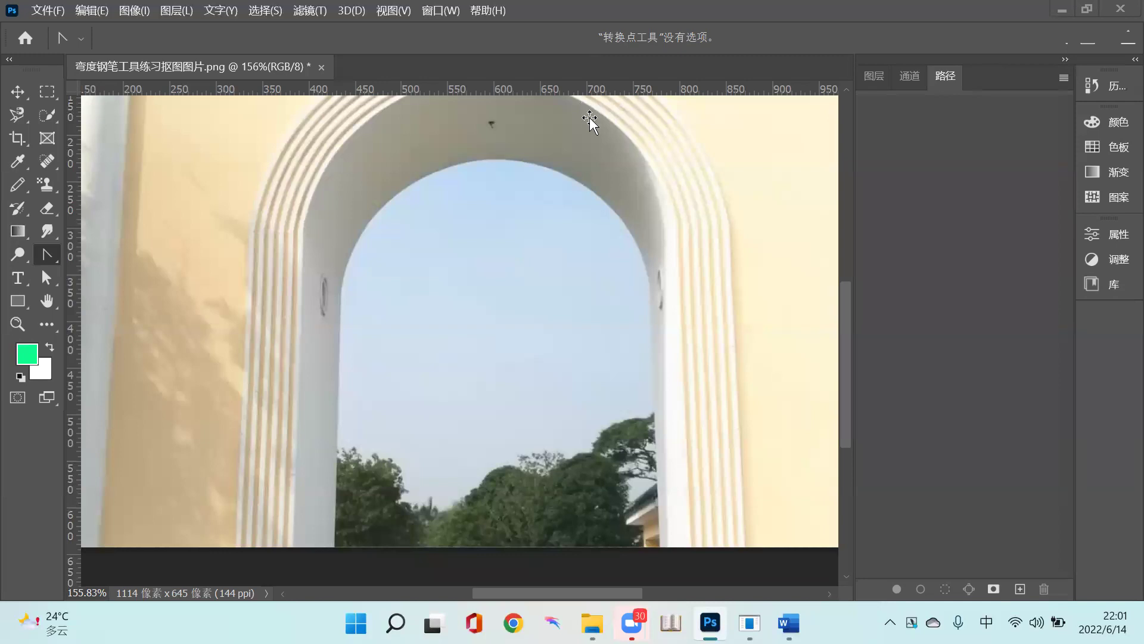
pyautogui.moveTo(54, 257); pyautogui.dragTo(119, 290)
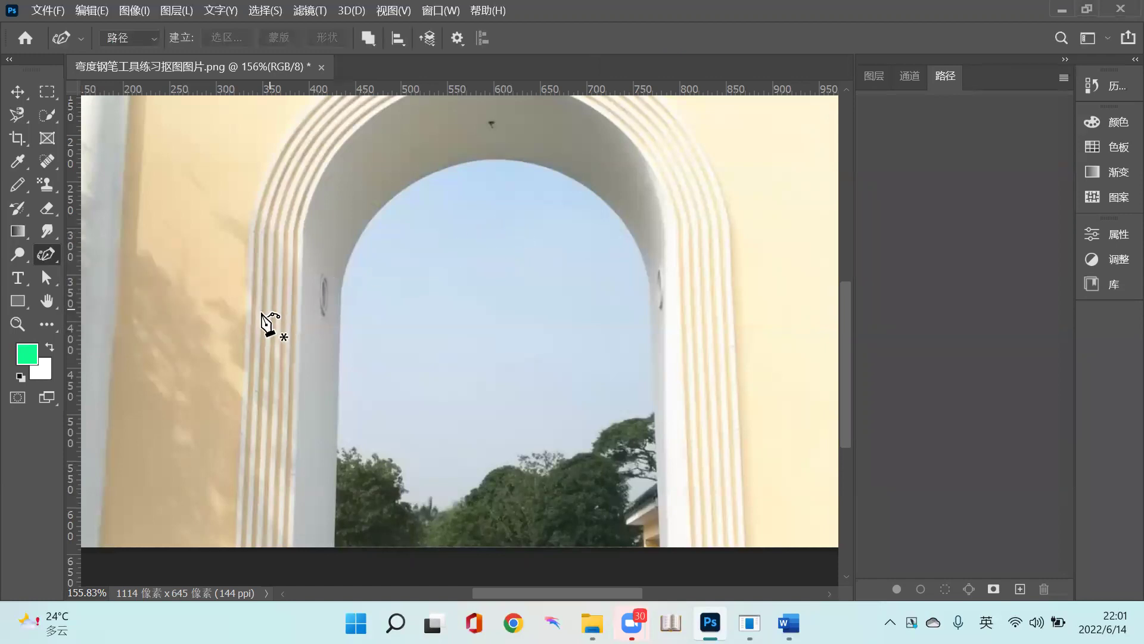
# - Draw a closed, smoothly curved freeform path across the upper arch and the left wall with the Curvature Pen tool
pyautogui.click(156, 347)
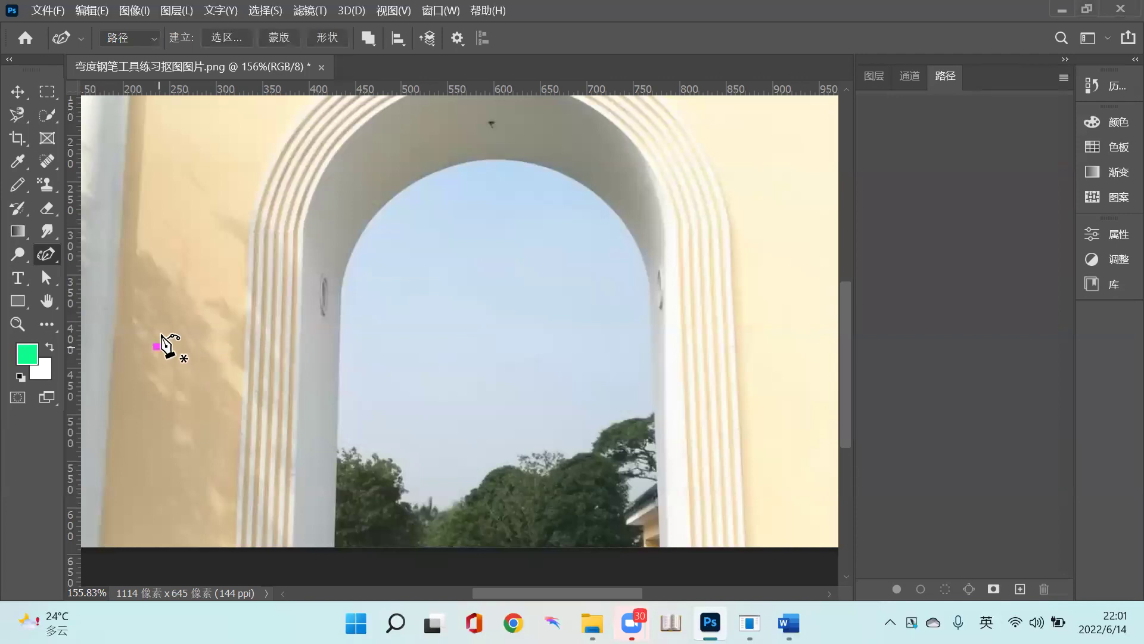
pyautogui.click(195, 230)
pyautogui.click(282, 192)
pyautogui.click(343, 154)
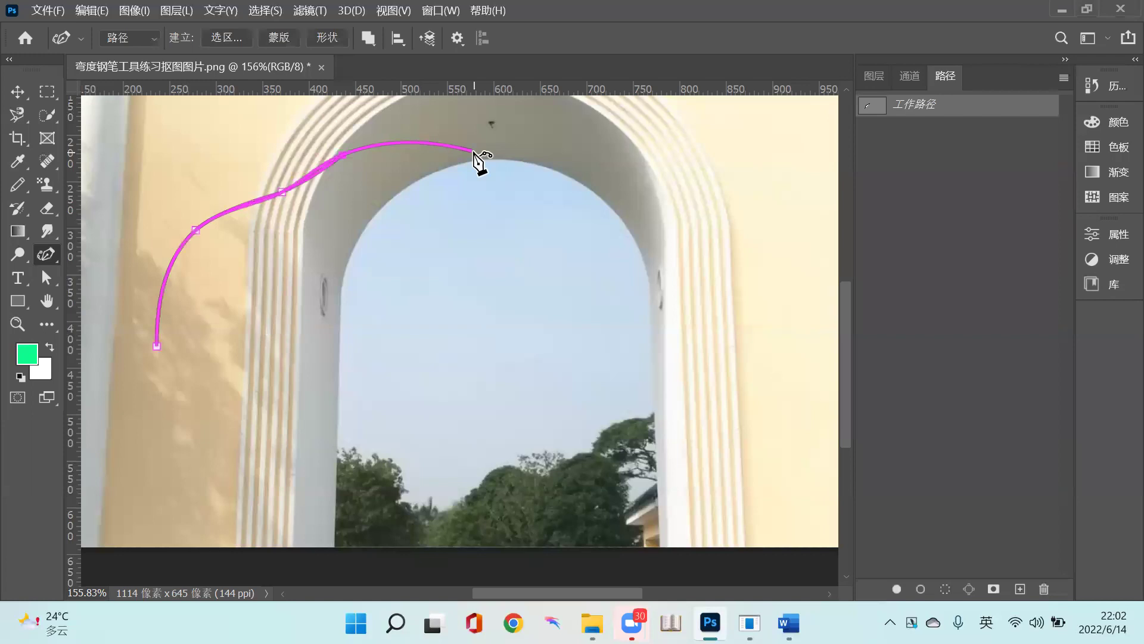
pyautogui.click(573, 150)
pyautogui.click(651, 179)
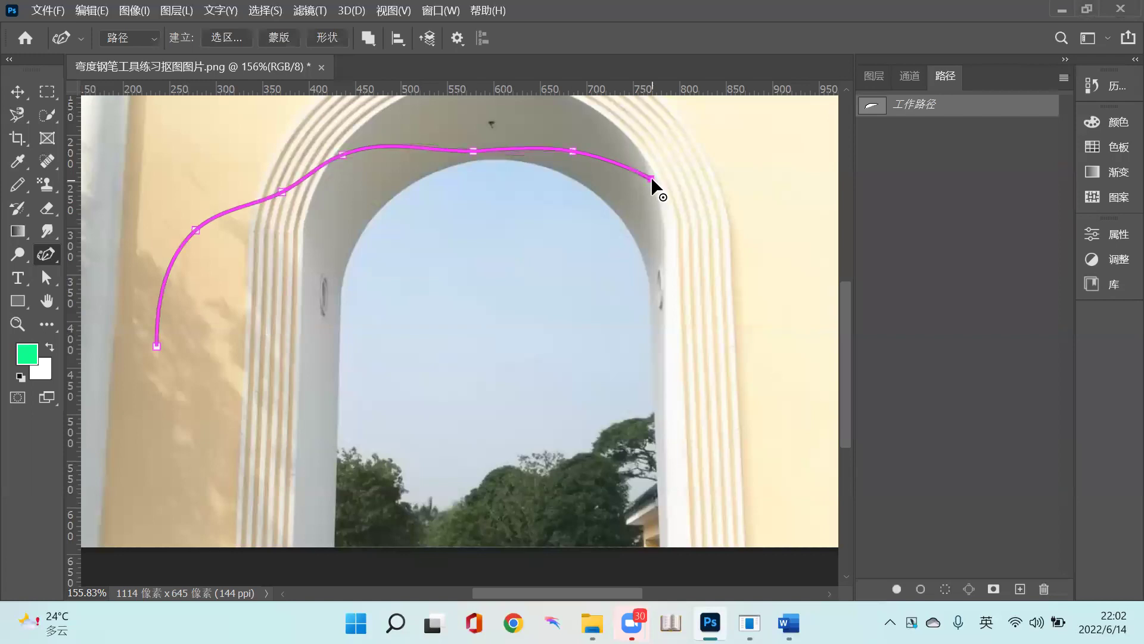
pyautogui.click(686, 293)
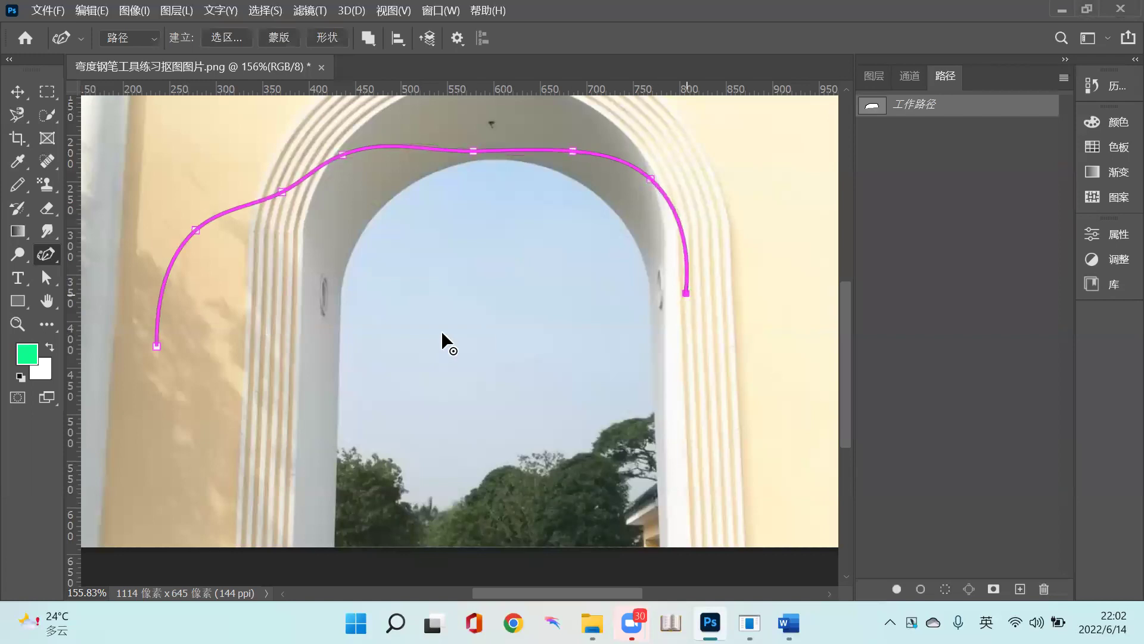
pyautogui.click(380, 320)
pyautogui.click(317, 357)
pyautogui.click(270, 372)
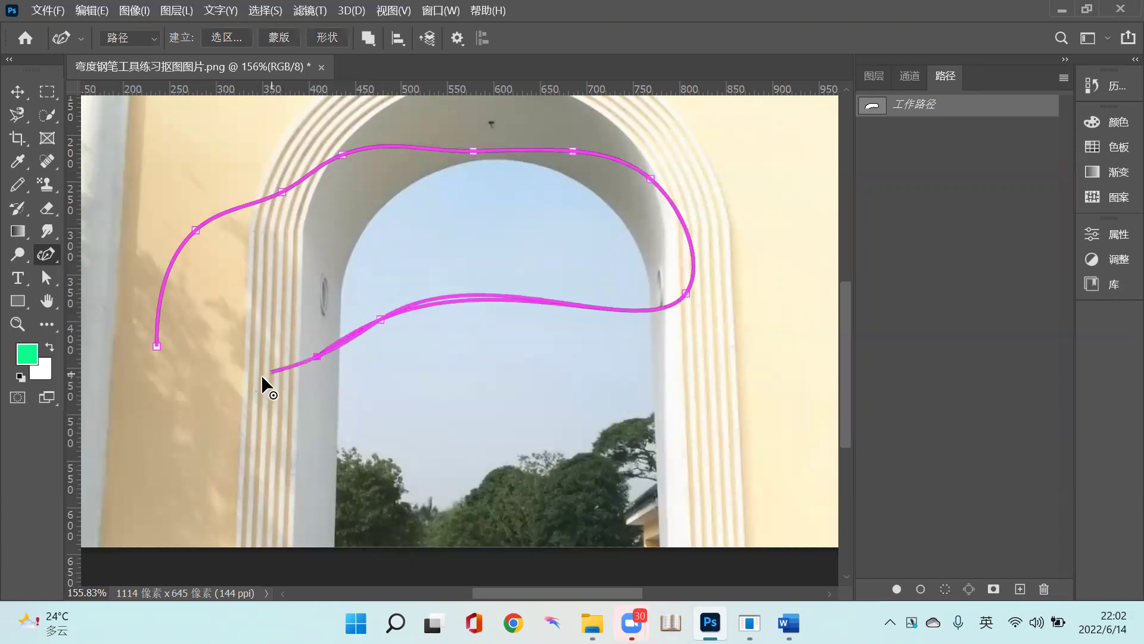
pyautogui.click(166, 380)
pyautogui.click(157, 345)
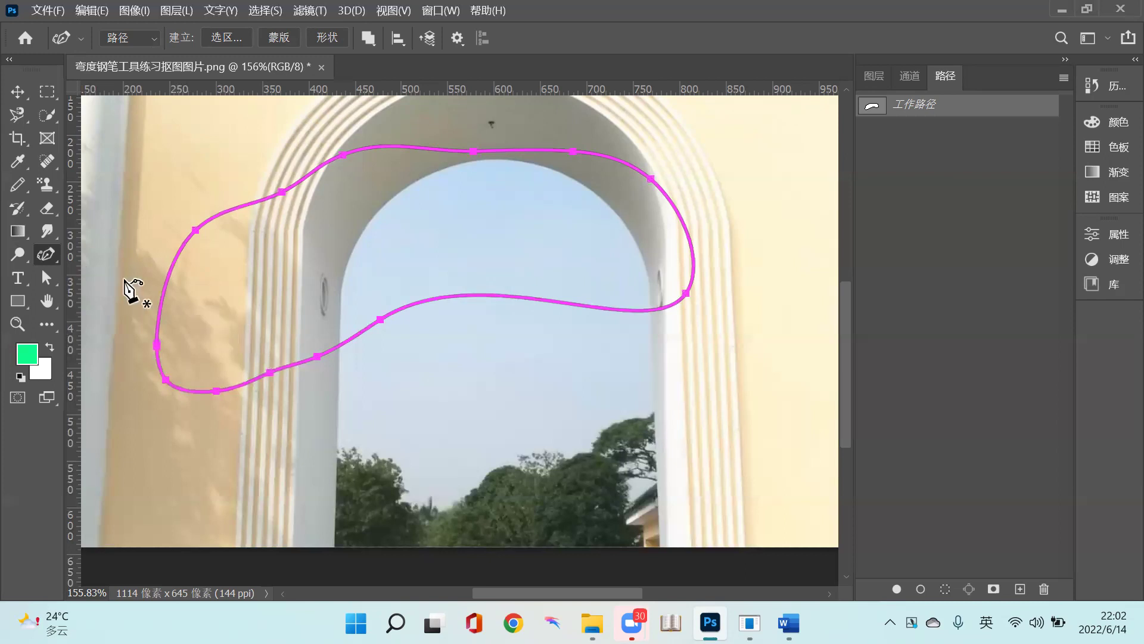
# - Draw an open eight-point path of straight segments from the left column up to the right wall, and delete the work path
pyautogui.click(284, 460)
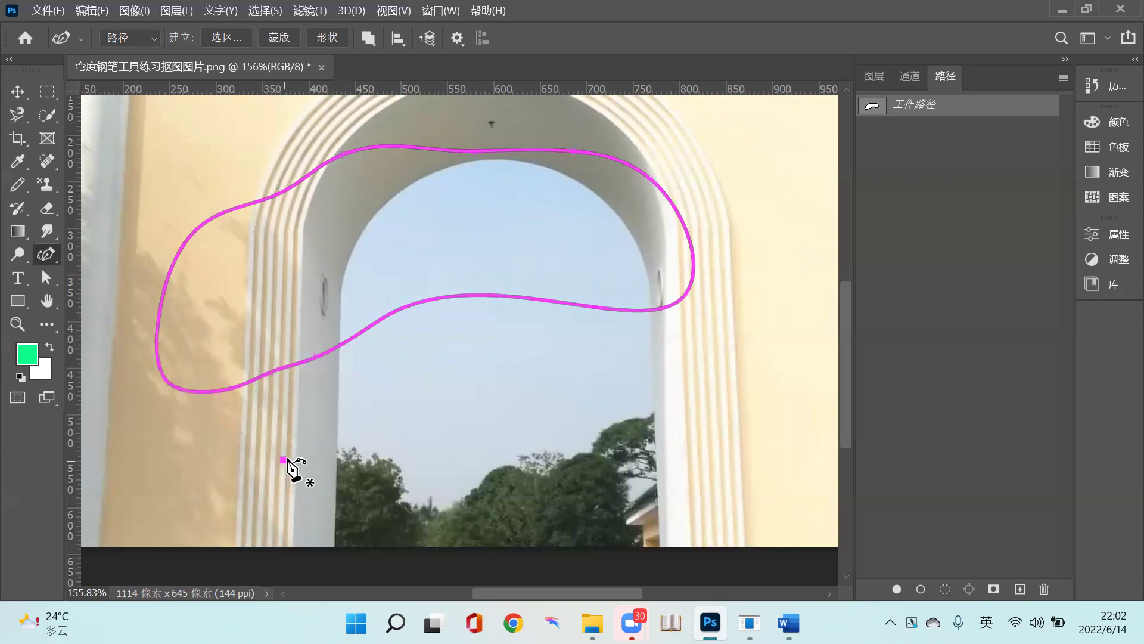
pyautogui.click(392, 390)
pyautogui.click(484, 395)
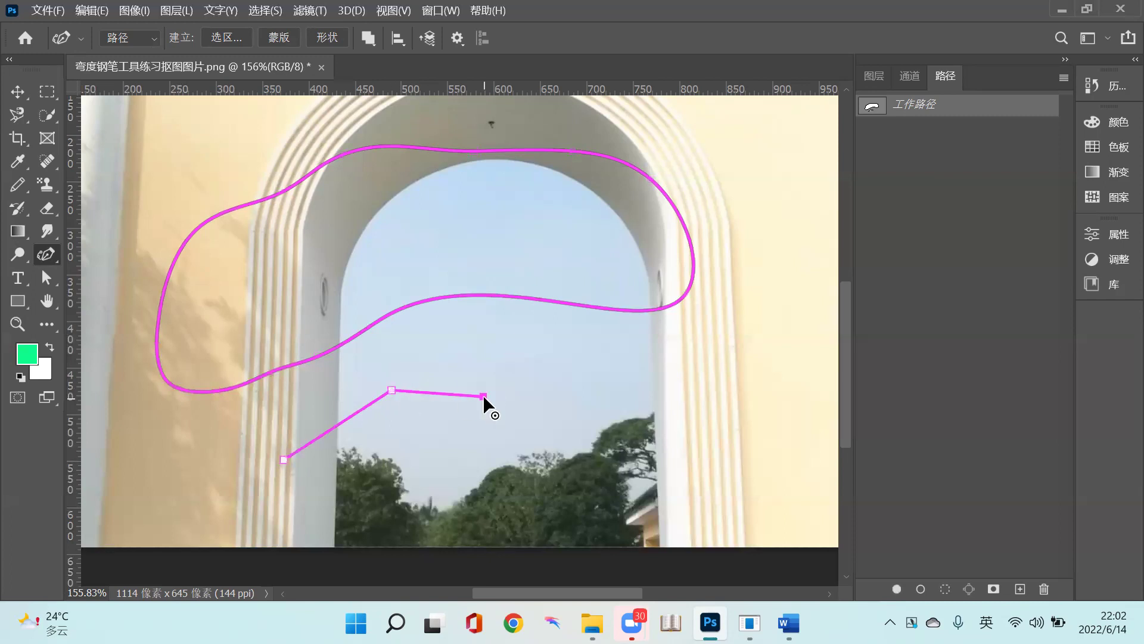
pyautogui.click(573, 365)
pyautogui.click(638, 383)
pyautogui.click(695, 334)
pyautogui.click(742, 250)
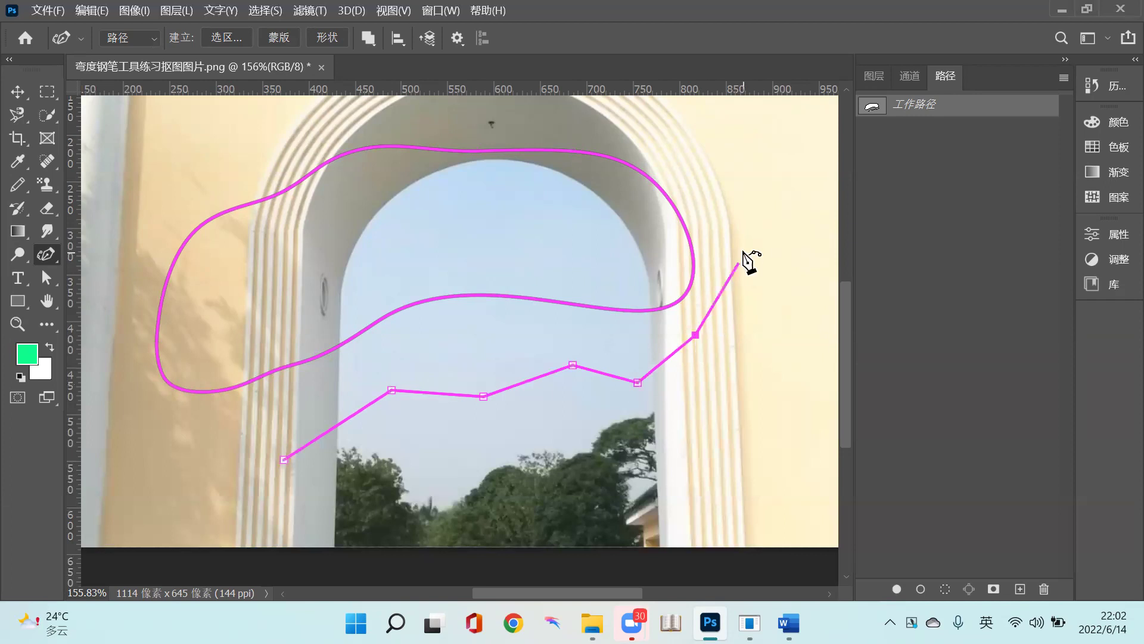
pyautogui.click(784, 176)
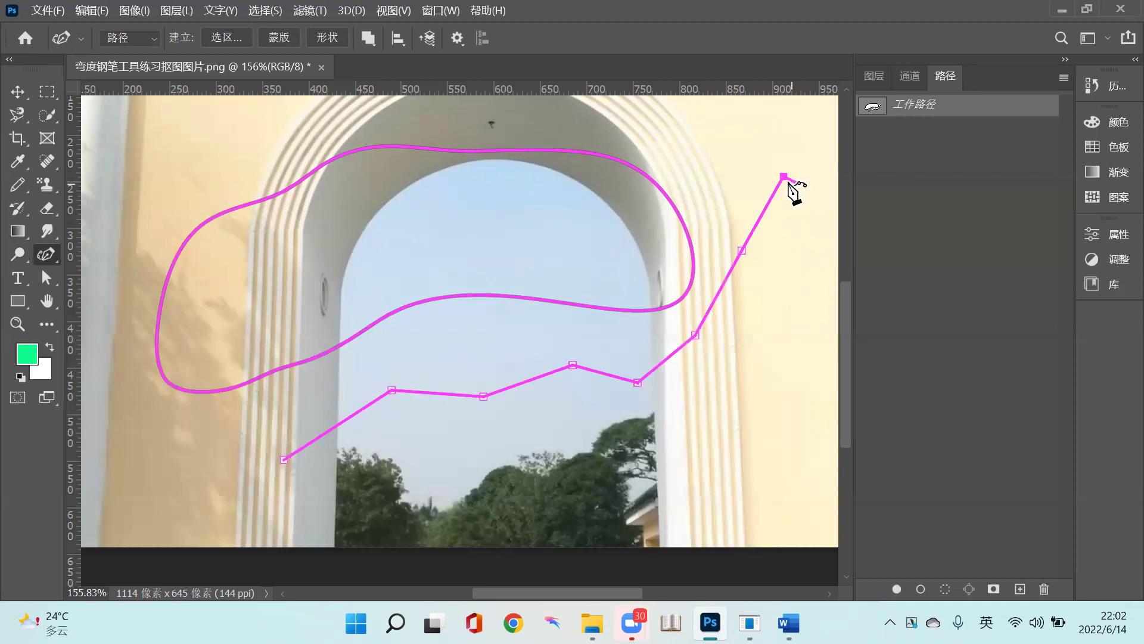
pyautogui.click(742, 250)
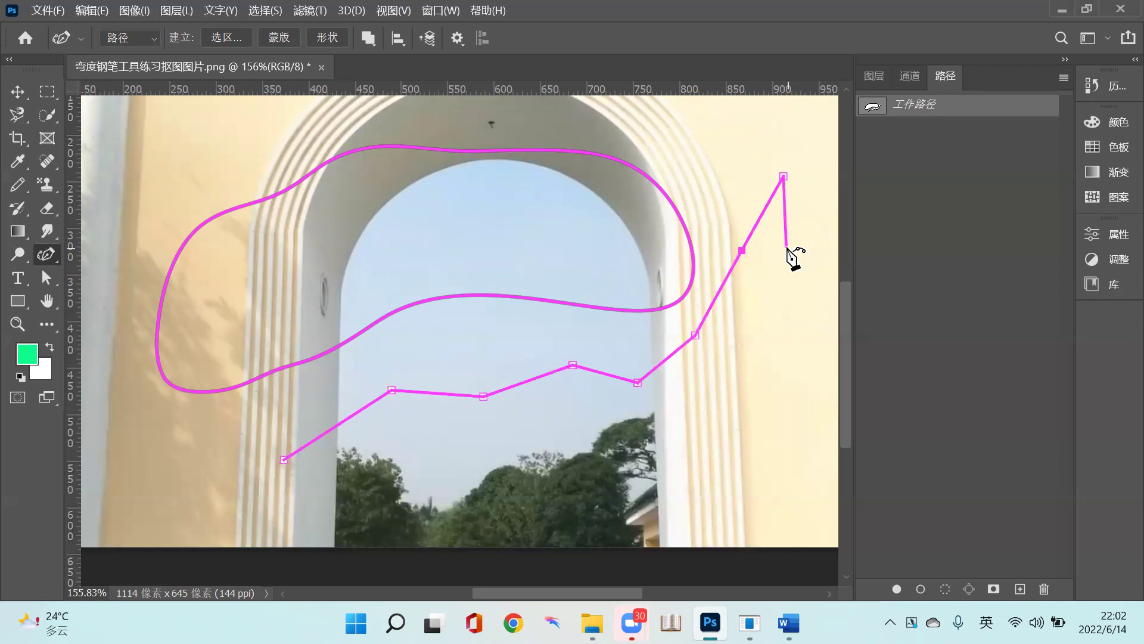
pyautogui.press('Escape')
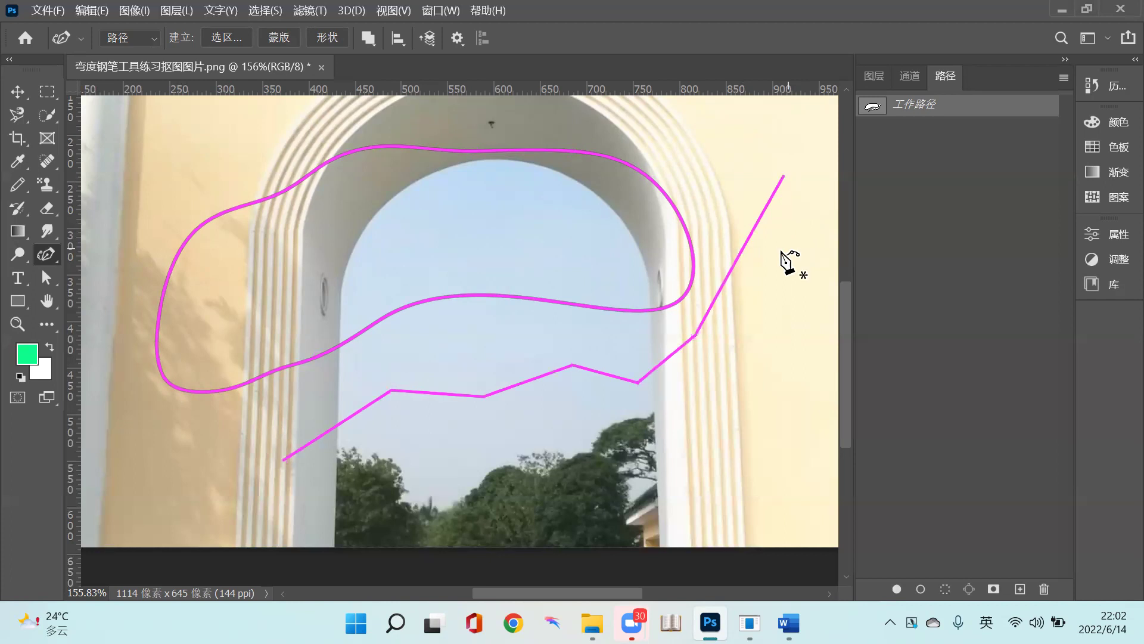
pyautogui.moveTo(954, 105); pyautogui.dragTo(1053, 591)
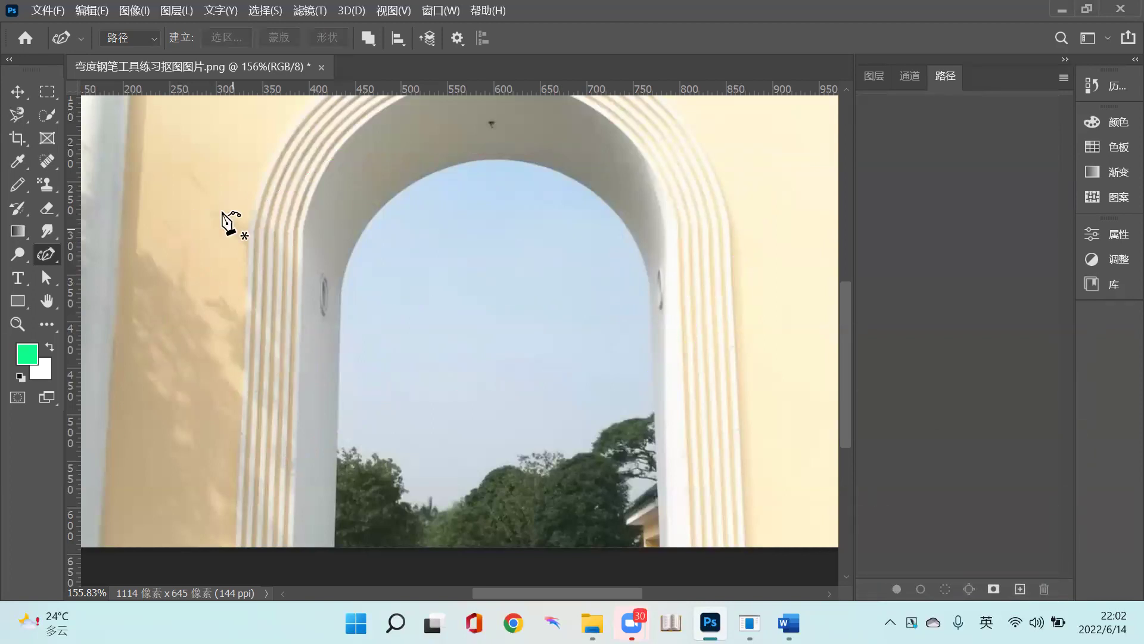
# - Trace the archway opening with the Curvature Pen tool from its lower-left corner up the left edge and over the curved top to the right side
pyautogui.press('z')
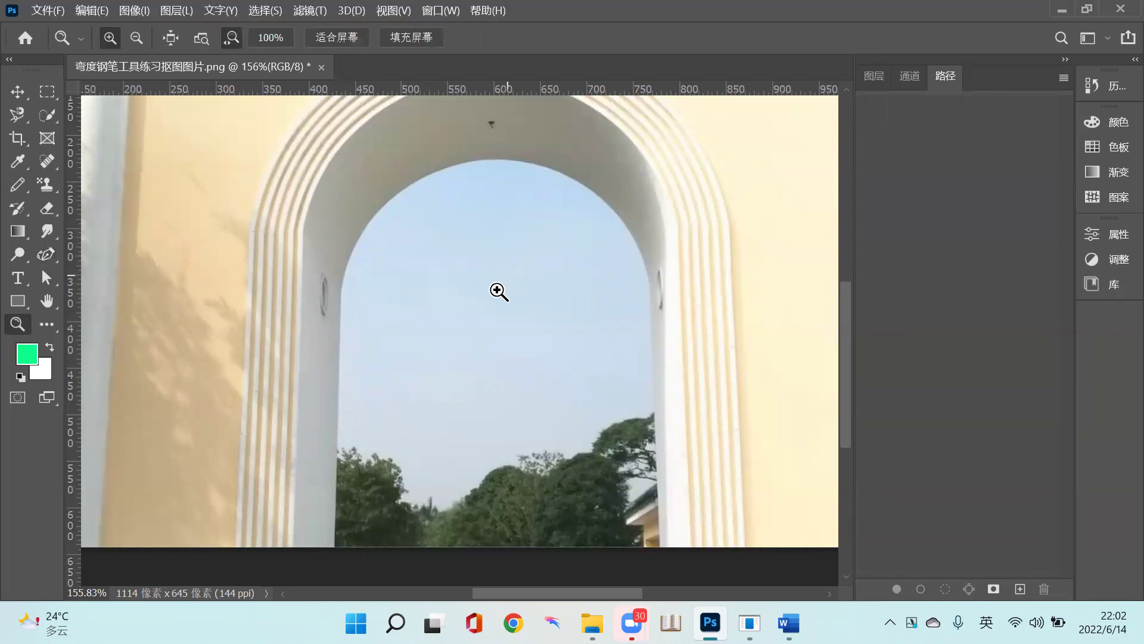
pyautogui.scroll(-3, 504, 283)
pyautogui.click(43, 256)
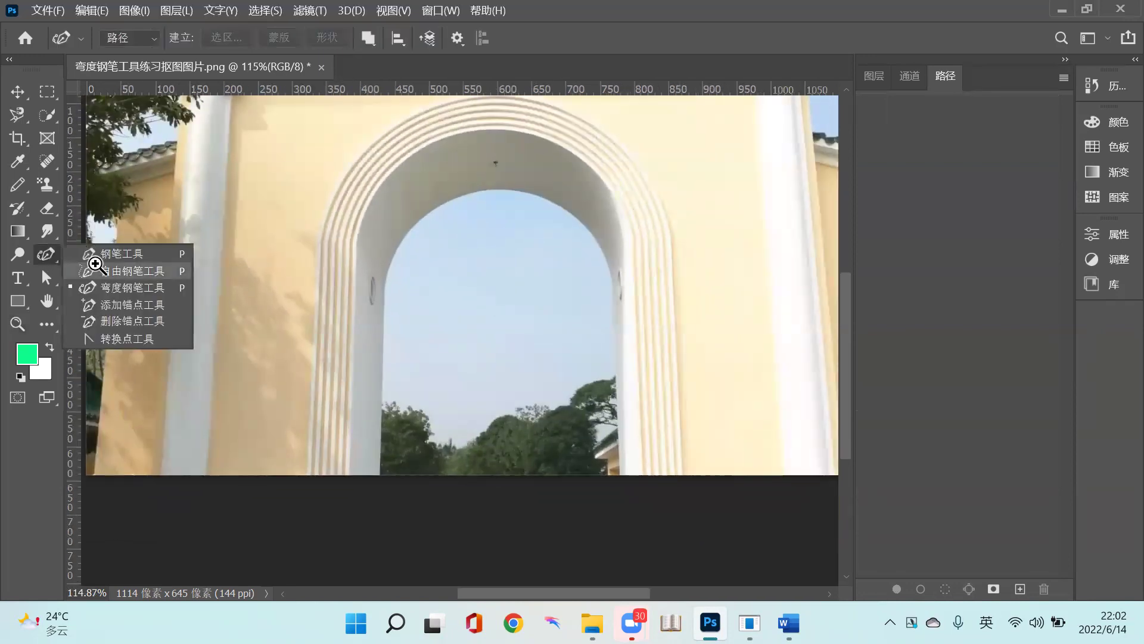
pyautogui.click(107, 287)
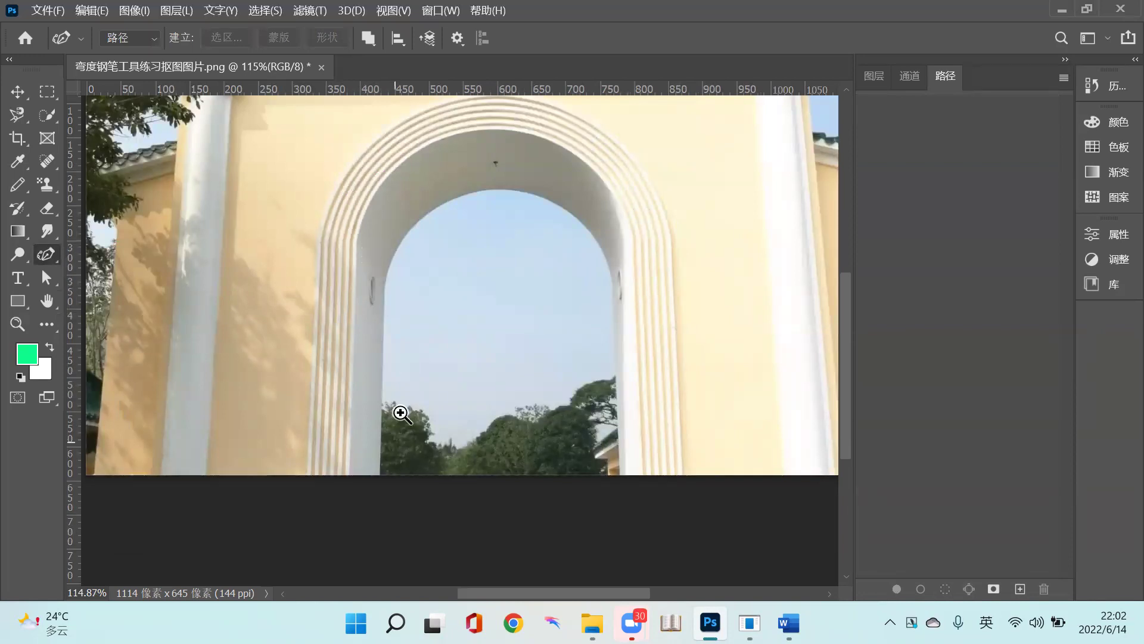
pyautogui.rightClick(46, 254)
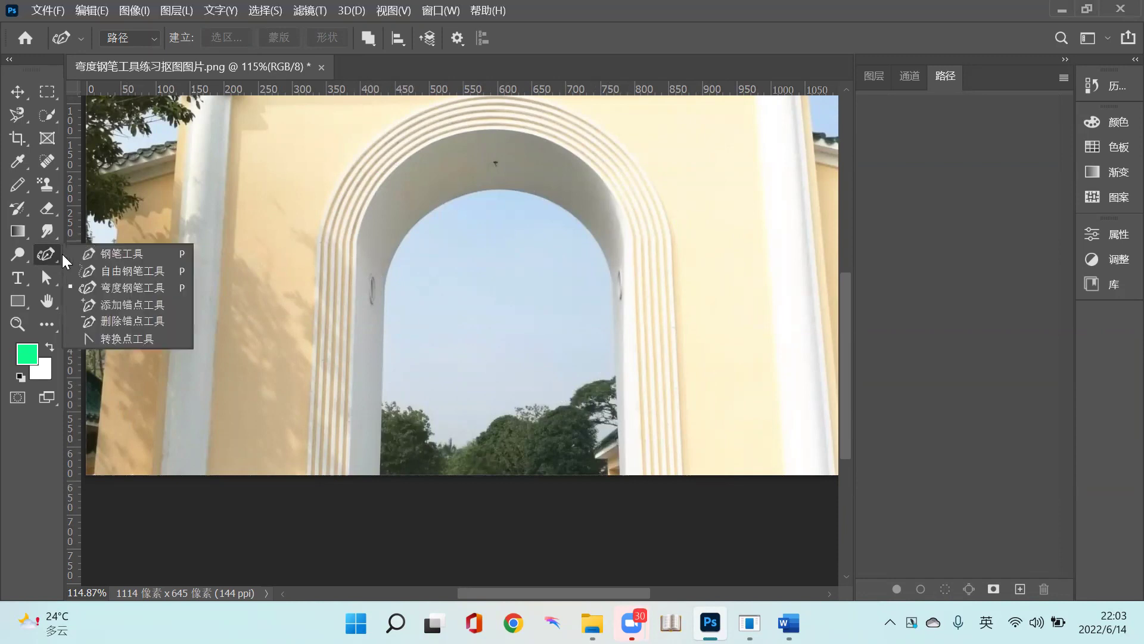
pyautogui.click(108, 289)
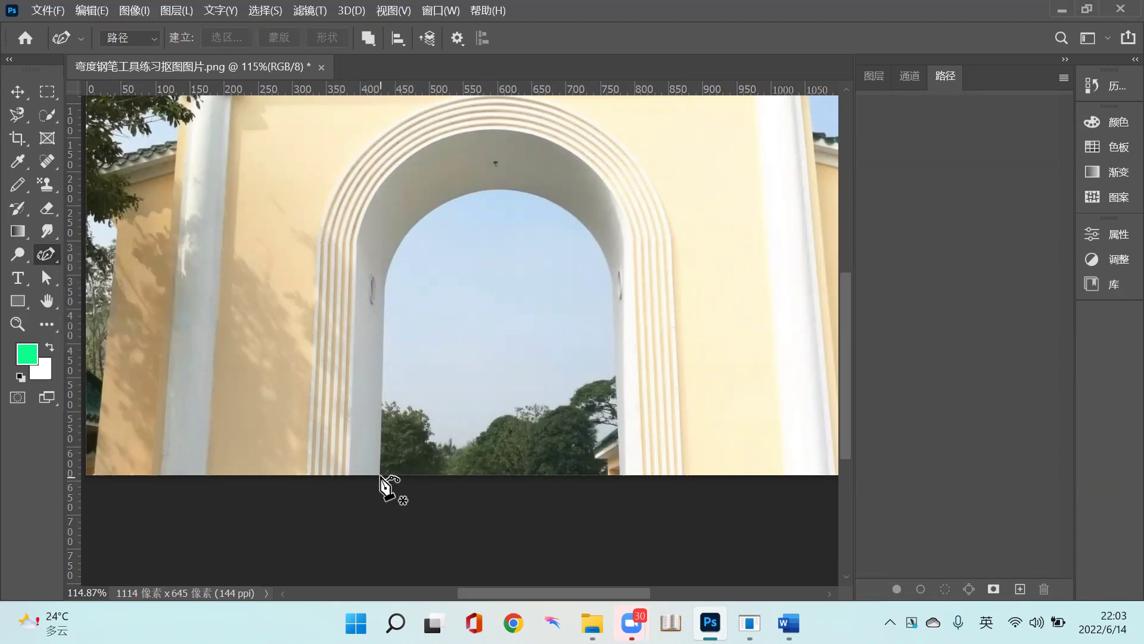
pyautogui.click(379, 475)
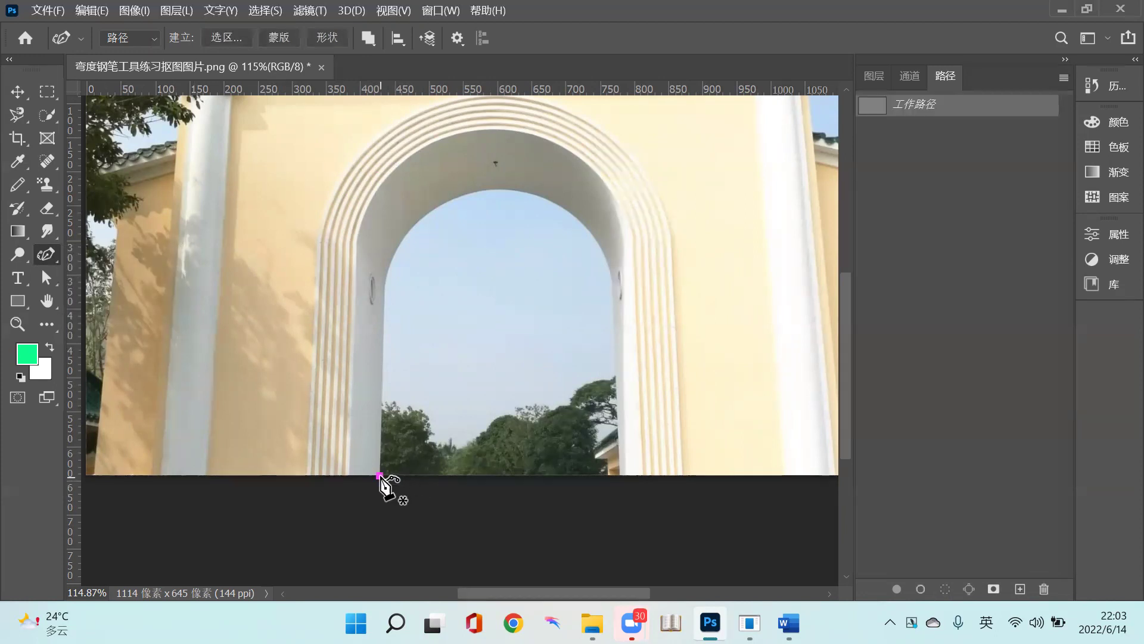
pyautogui.click(385, 283)
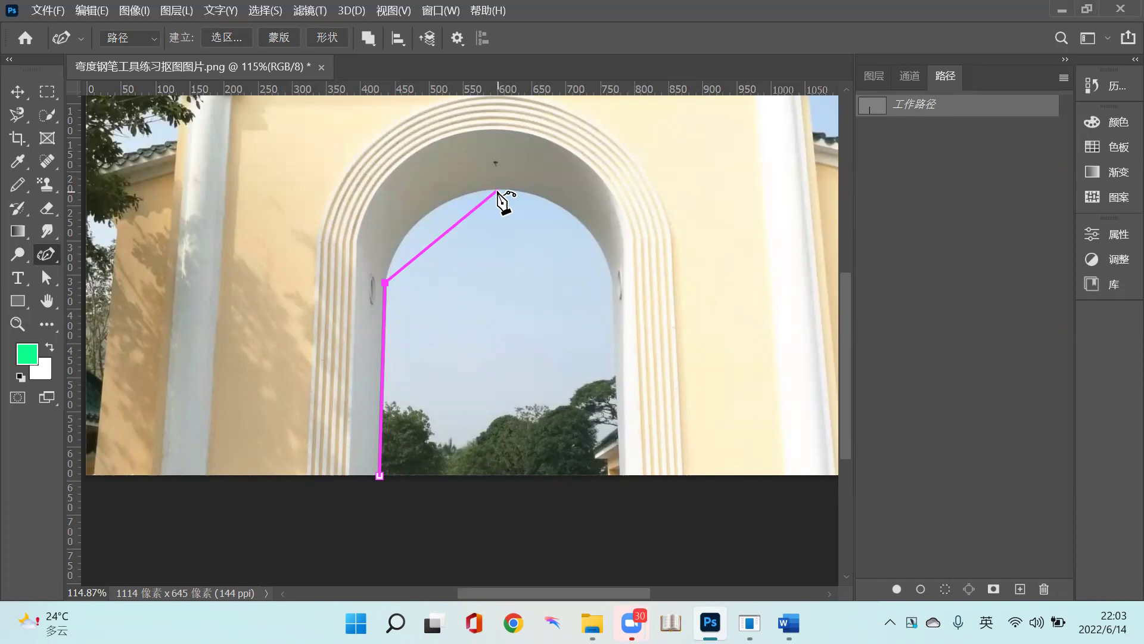
pyautogui.moveTo(498, 190); pyautogui.dragTo(532, 201)
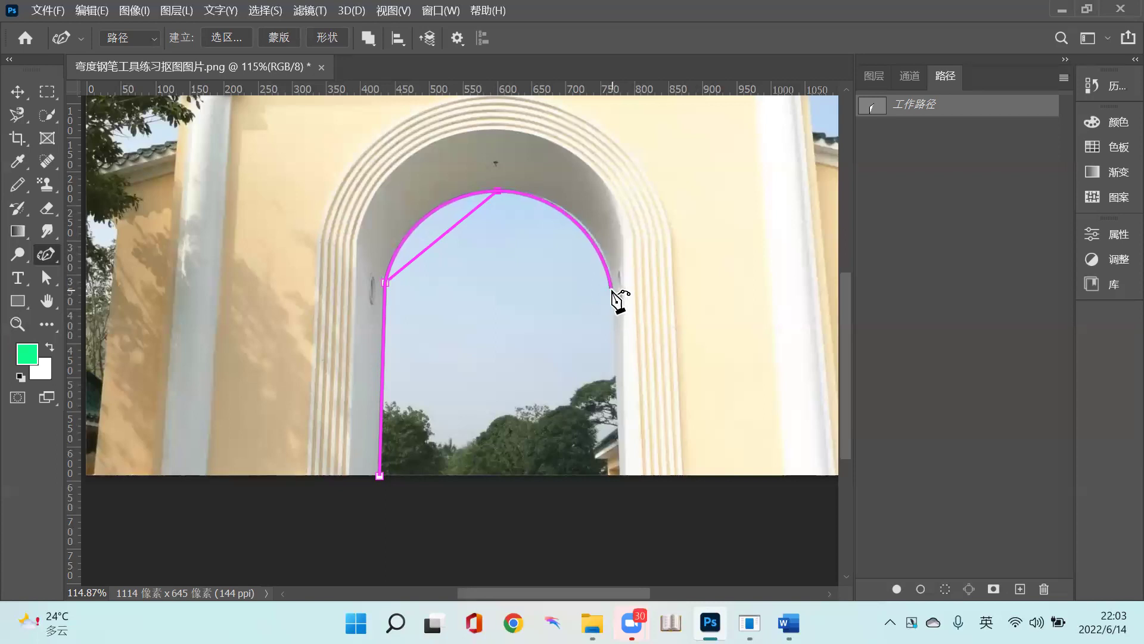
pyautogui.click(611, 289)
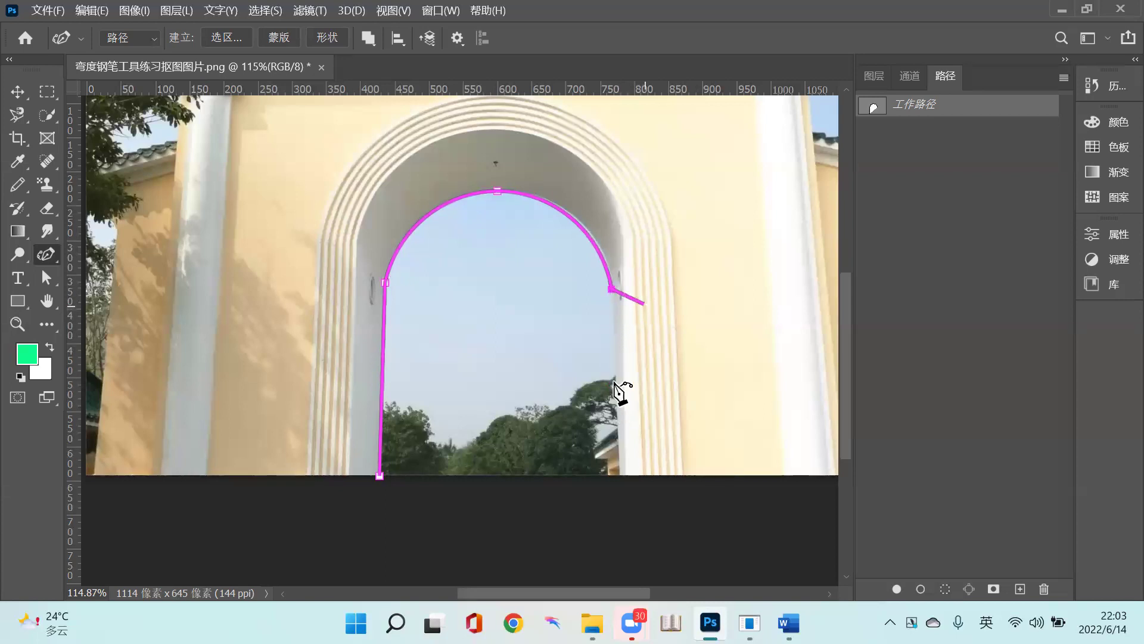
# - Continue the path straight down the right edge of the opening to the image's bottom and close it at the starting point
pyautogui.click(631, 475)
pyautogui.hotkey('ctrl', 'z')
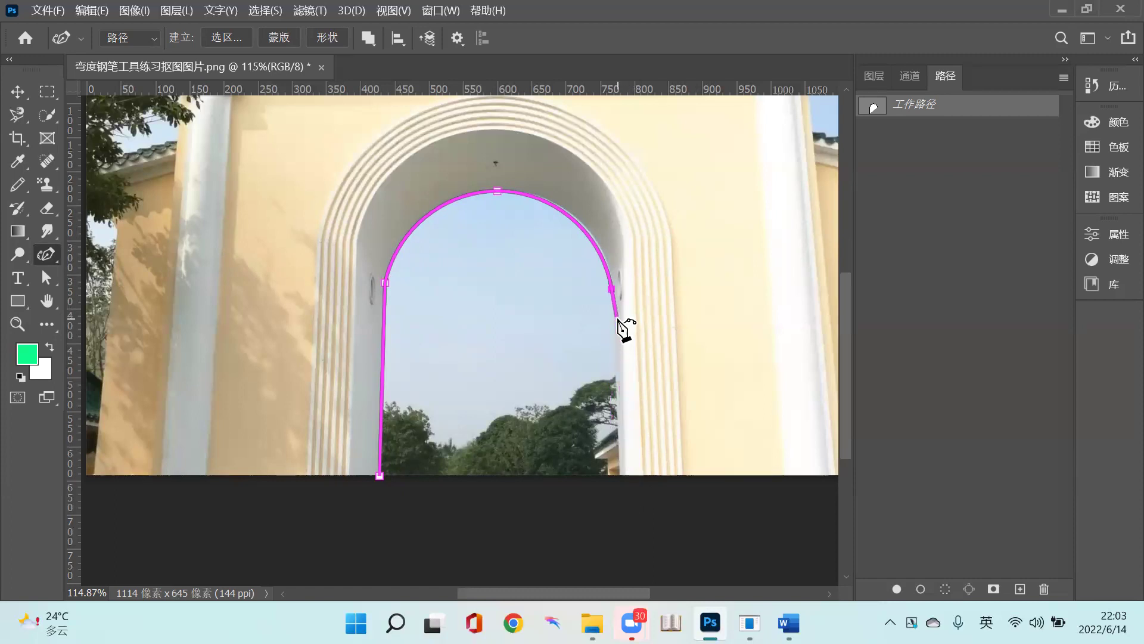
pyautogui.click(620, 476)
pyautogui.click(380, 475)
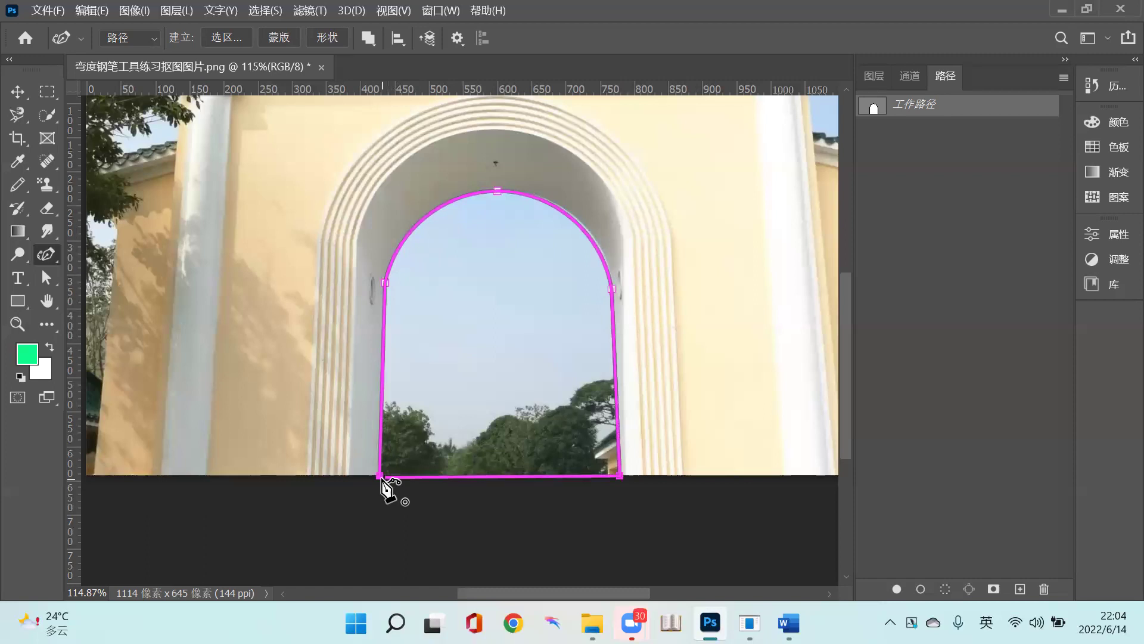
pyautogui.moveTo(380, 477)
pyautogui.mouseDown()
pyautogui.moveTo(386, 484)
pyautogui.moveTo(381, 476)
pyautogui.mouseUp()
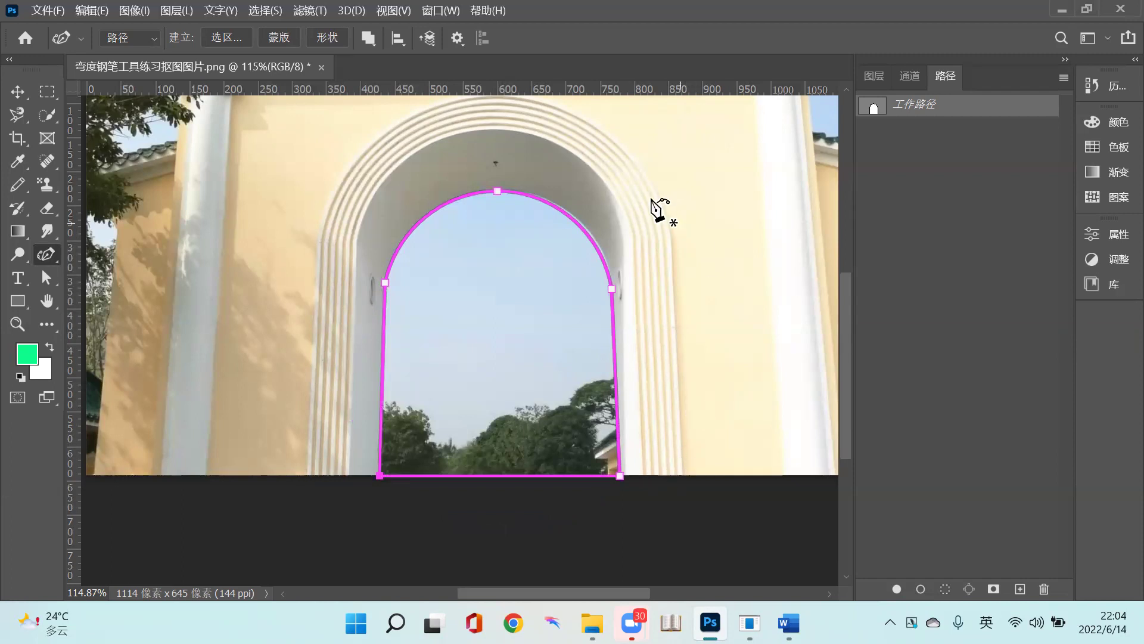
pyautogui.click(612, 293)
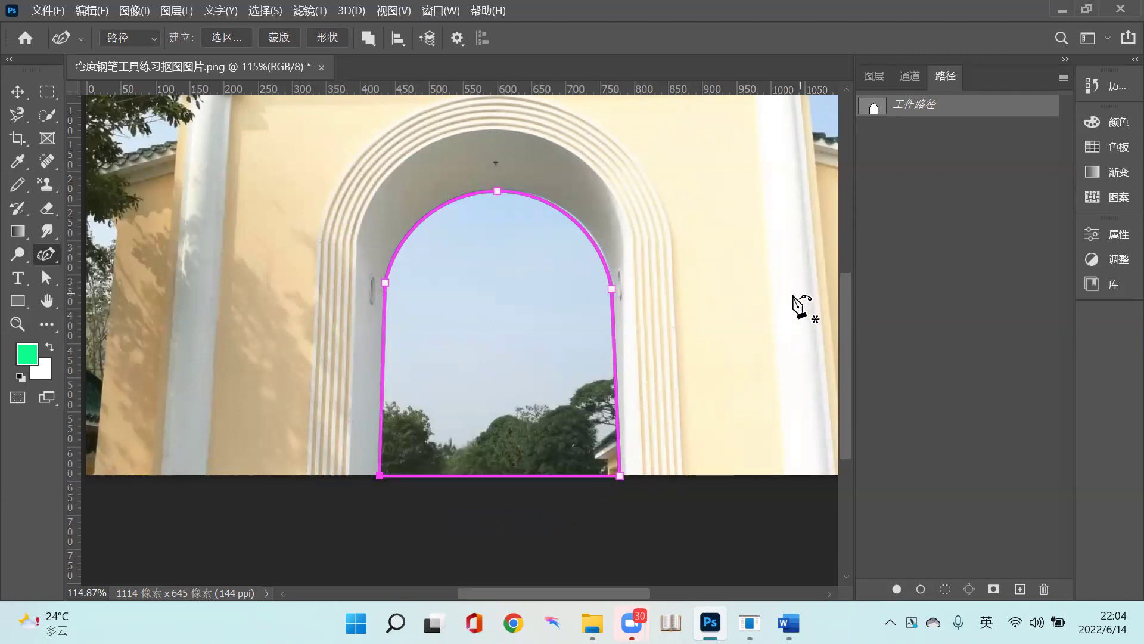
# - Move the path's top anchor point slightly upward onto the arch edge with the Direct Selection tool
pyautogui.press('z')
pyautogui.moveTo(731, 286); pyautogui.dragTo(731, 286)
pyautogui.scroll(2, 468, 263)
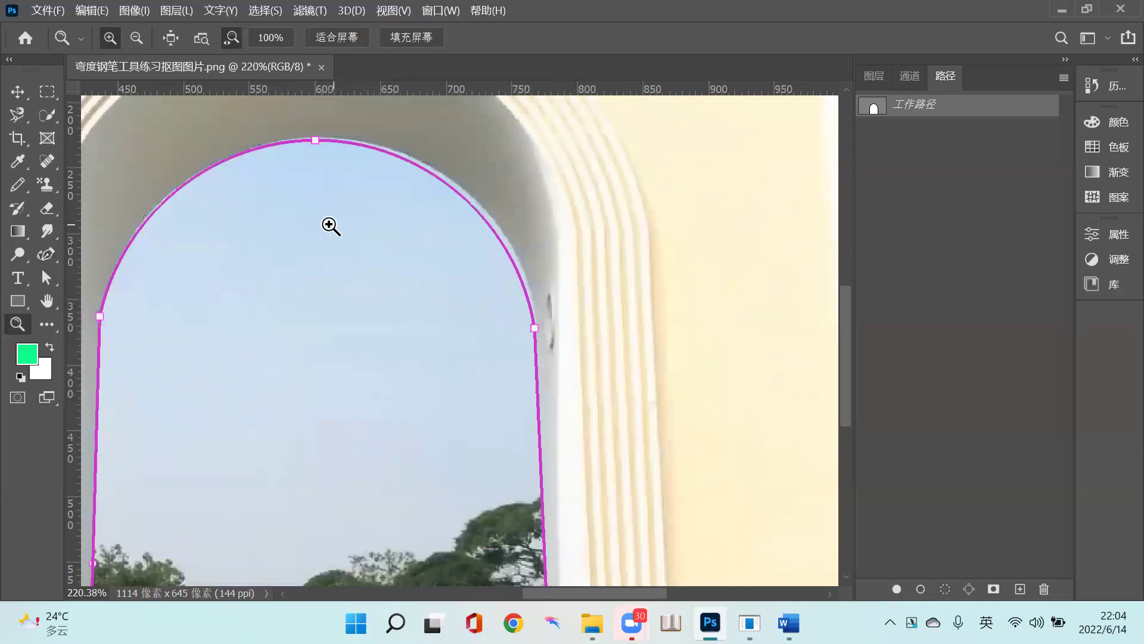
pyautogui.click(46, 278)
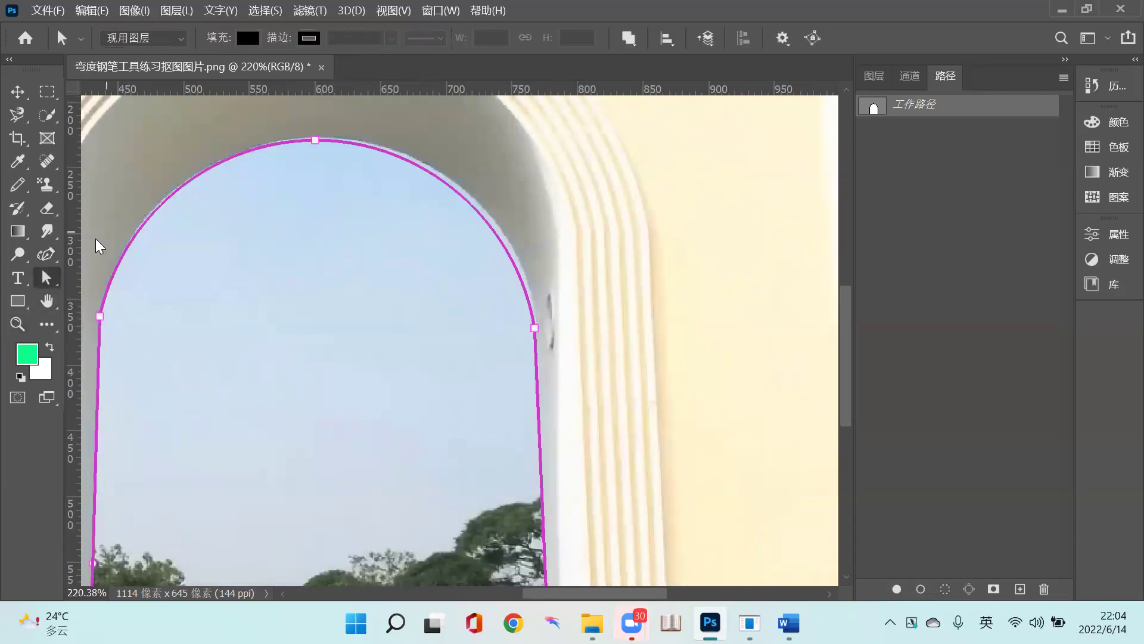
pyautogui.rightClick(47, 278)
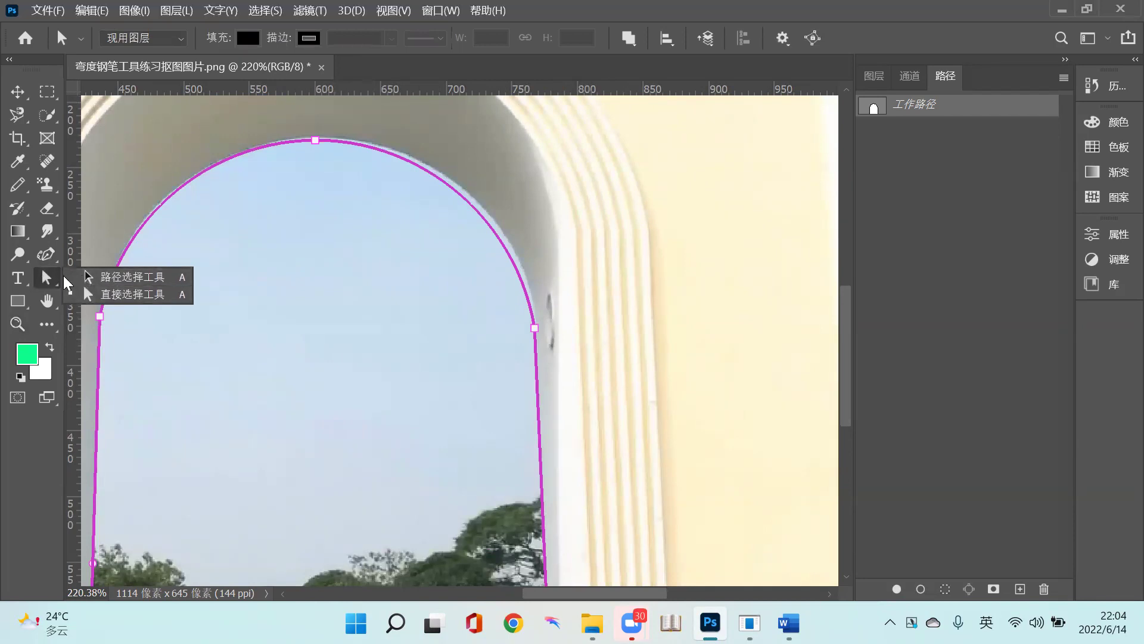
pyautogui.click(110, 294)
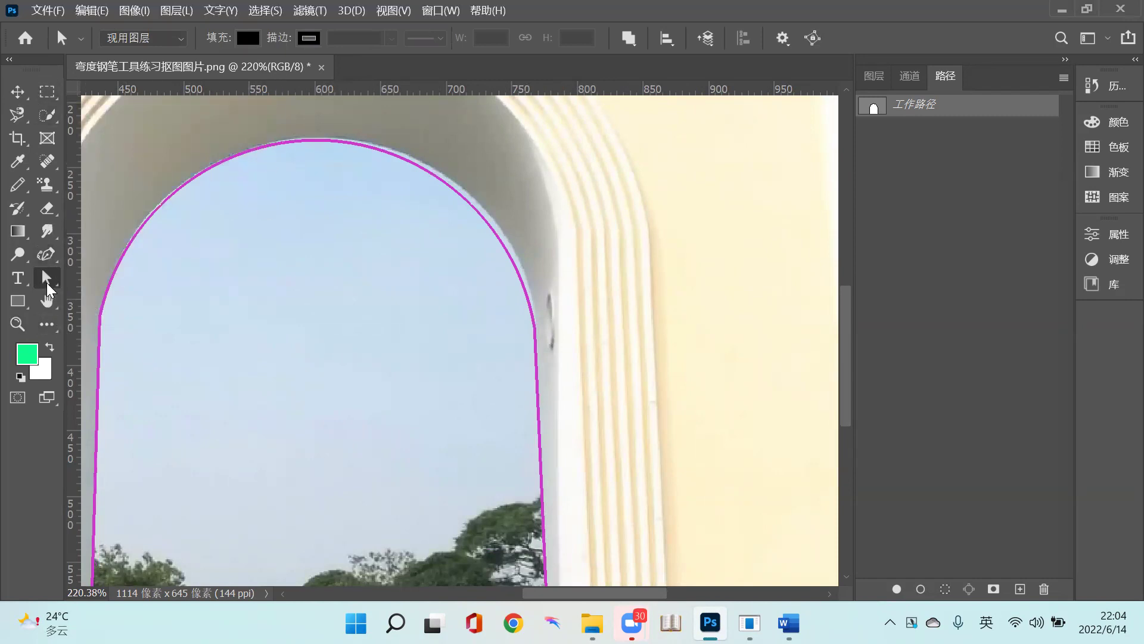
pyautogui.click(321, 143)
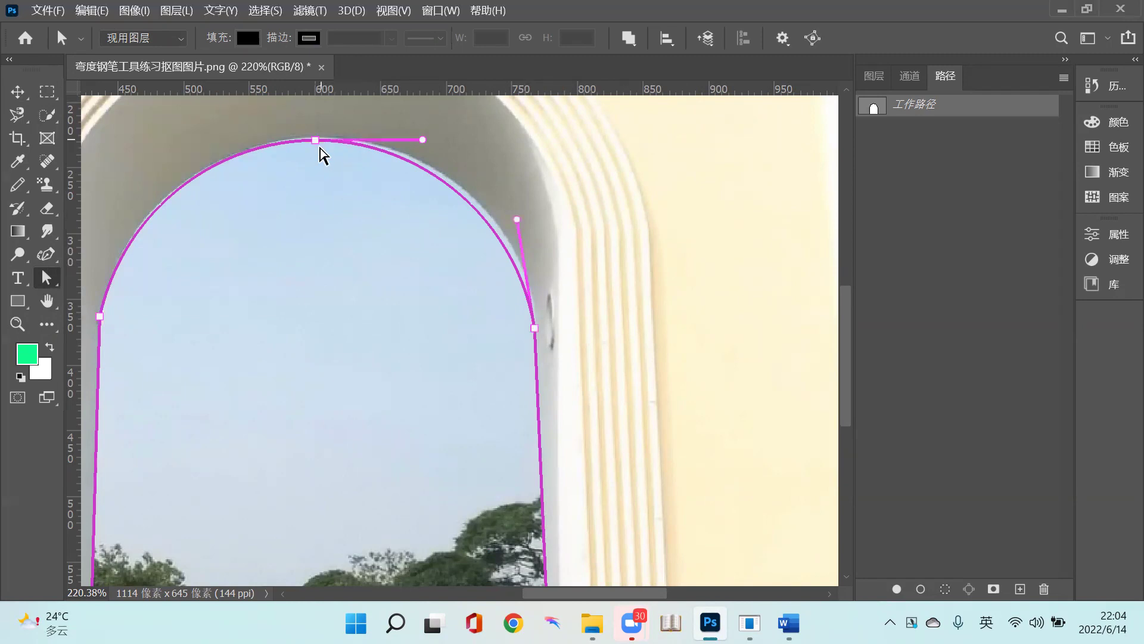
pyautogui.click(315, 141)
pyautogui.moveTo(316, 141); pyautogui.dragTo(316, 135)
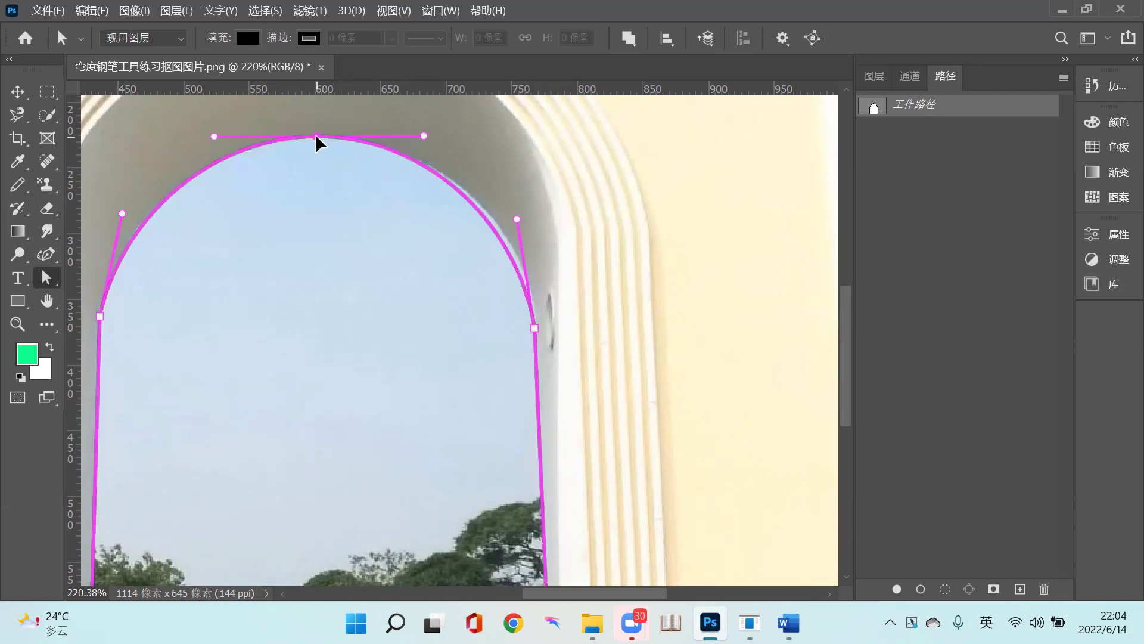
# - Adjust the upper direction handle of the right-hand arch anchor so the curve follows the opening's edge, and deselect the path
pyautogui.click(535, 332)
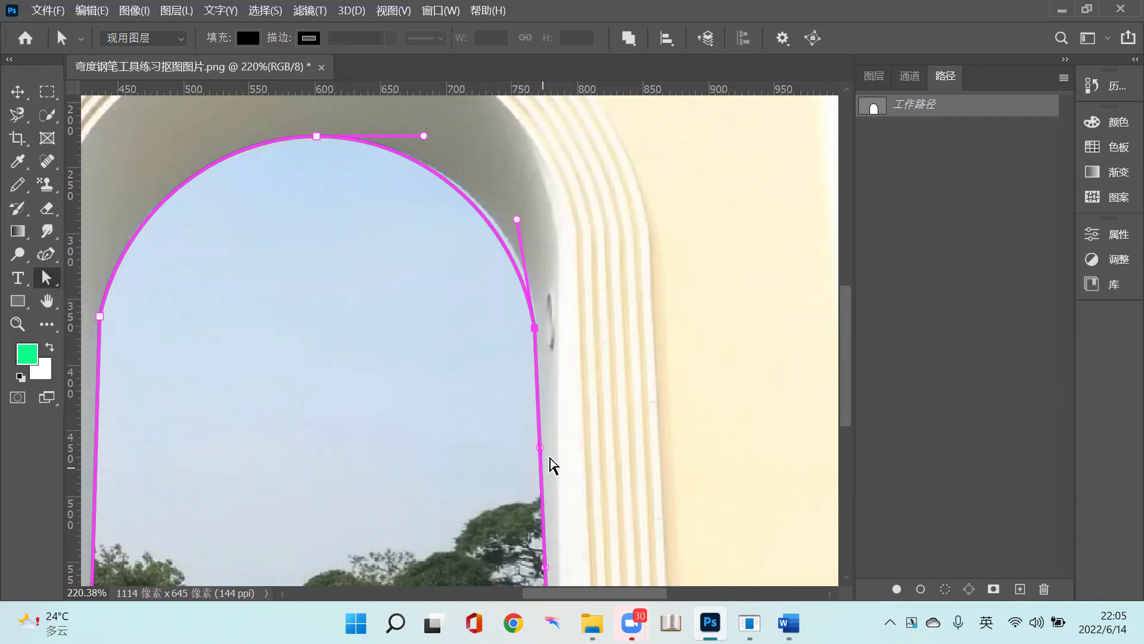
pyautogui.moveTo(539, 447); pyautogui.dragTo(564, 446)
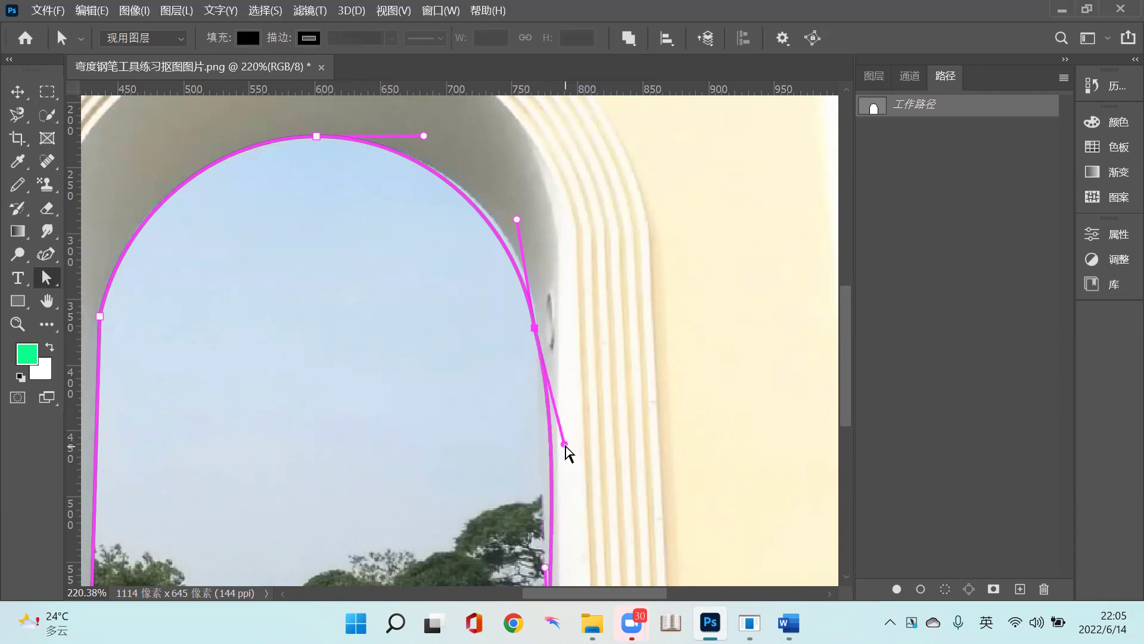
pyautogui.hotkey('ctrl', 'z')
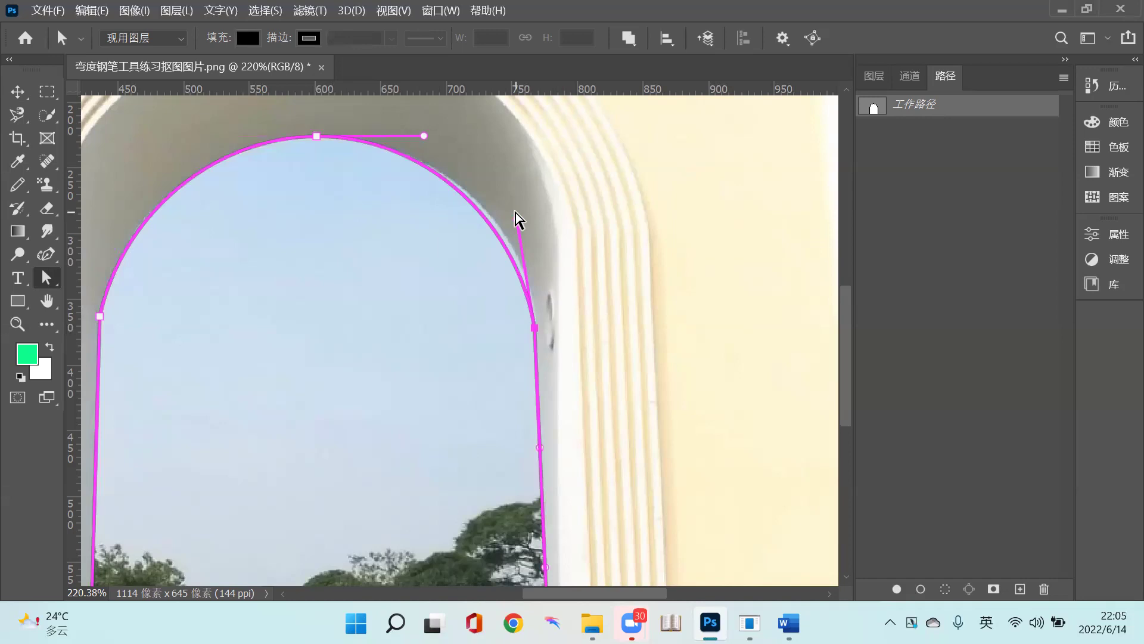
pyautogui.moveTo(516, 219)
pyautogui.mouseDown()
pyautogui.moveTo(542, 164)
pyautogui.moveTo(544, 217)
pyautogui.moveTo(616, 245)
pyautogui.moveTo(532, 222)
pyautogui.mouseUp()
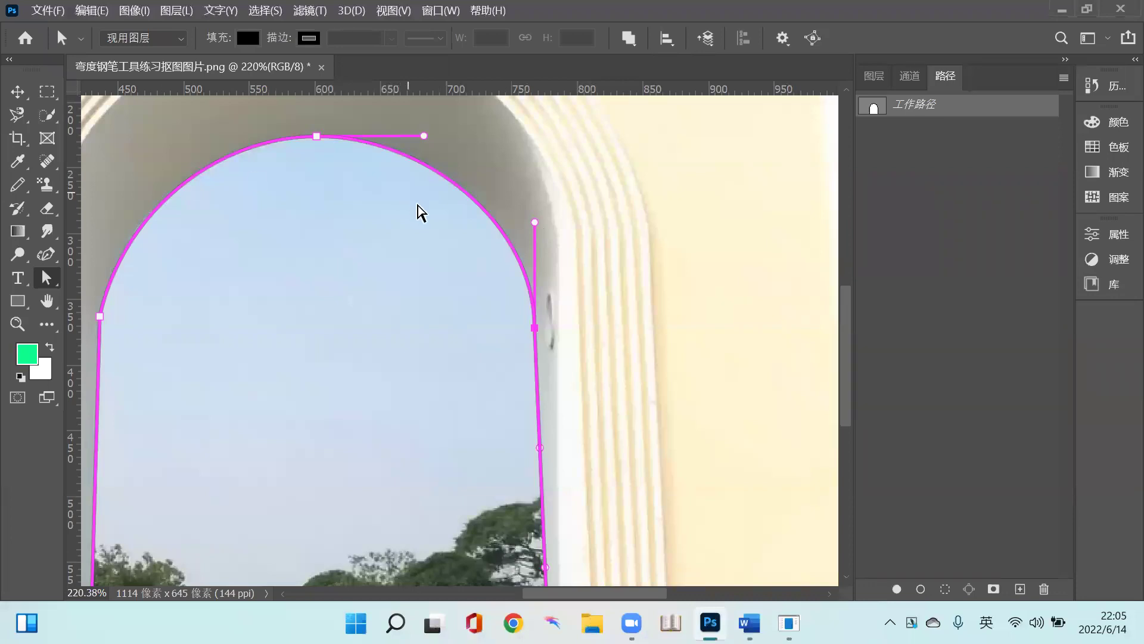
pyautogui.click(613, 204)
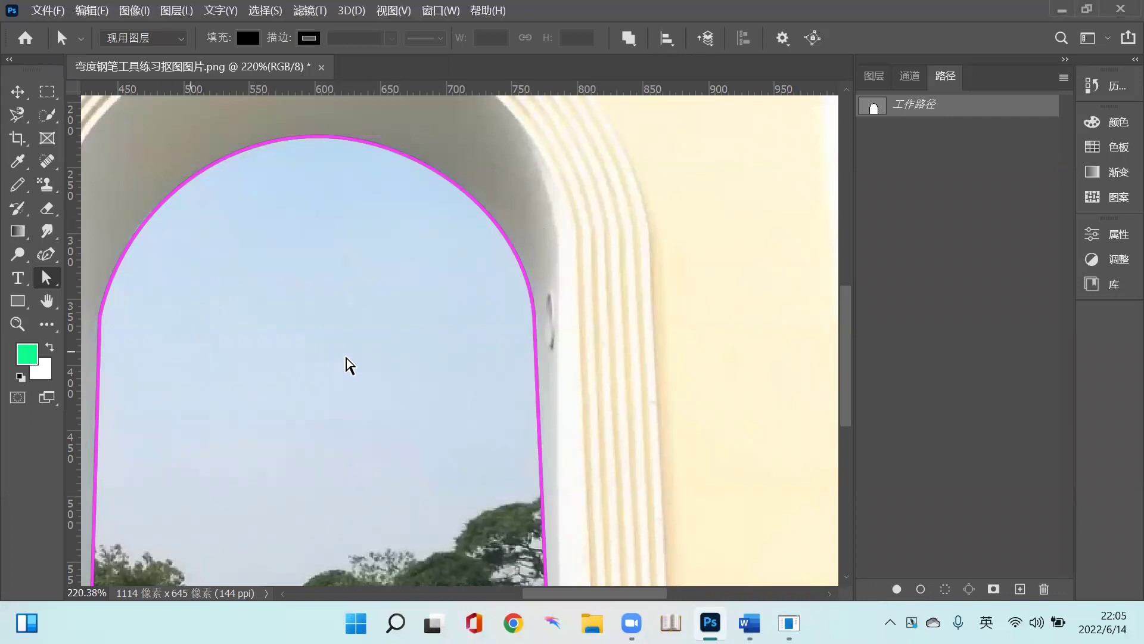
# - Convert the locked background into a normal layer named 图层 0
pyautogui.click(878, 79)
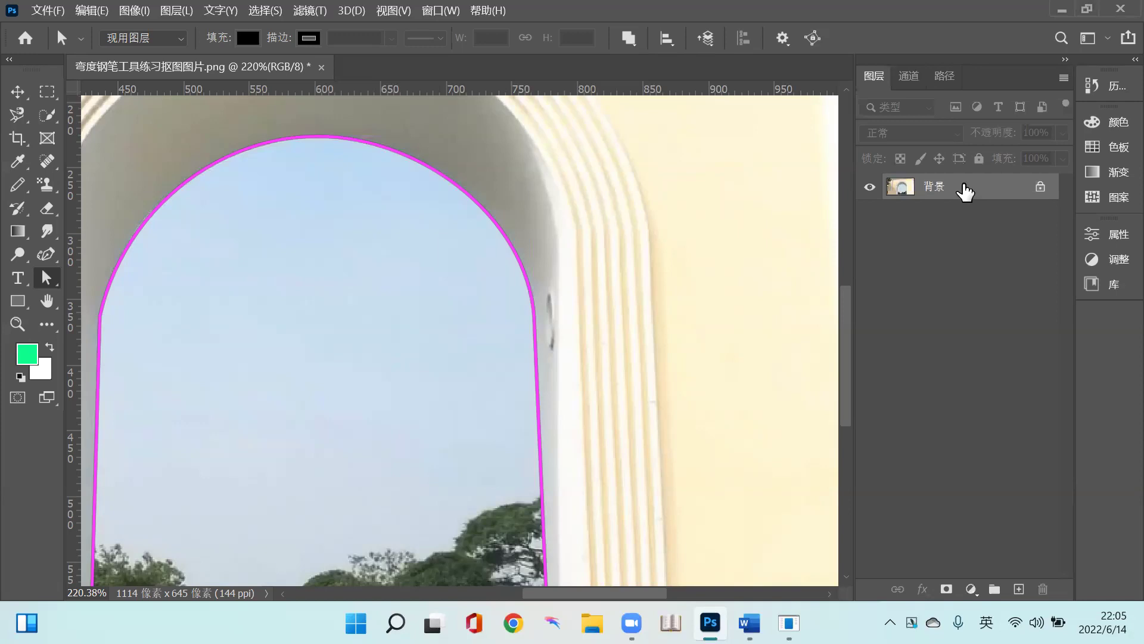
pyautogui.doubleClick(964, 191)
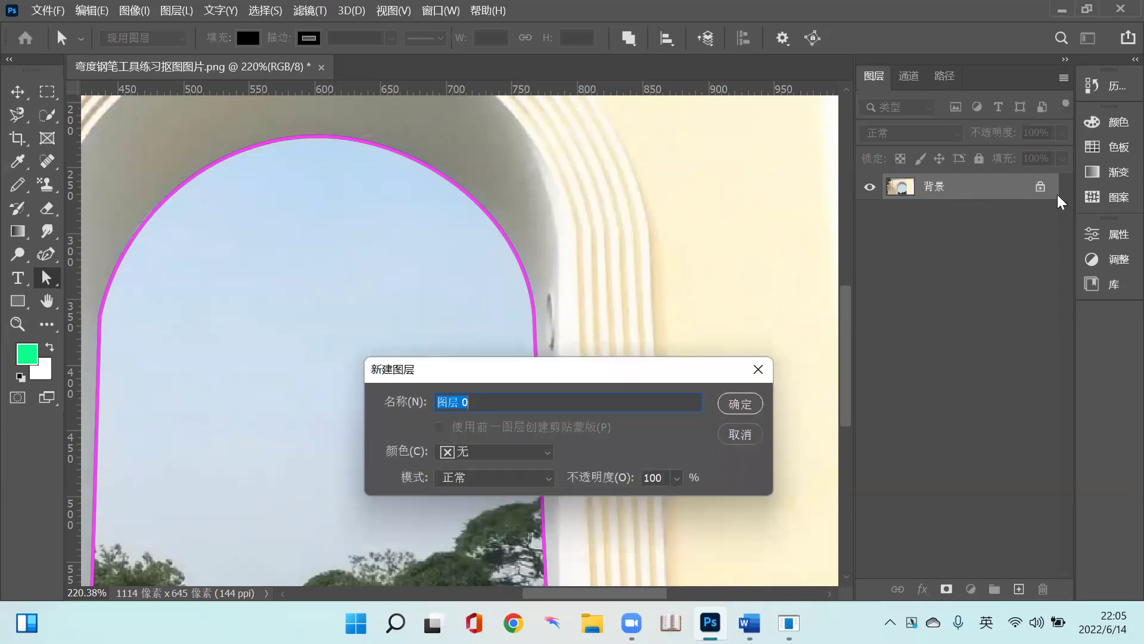
pyautogui.click(756, 404)
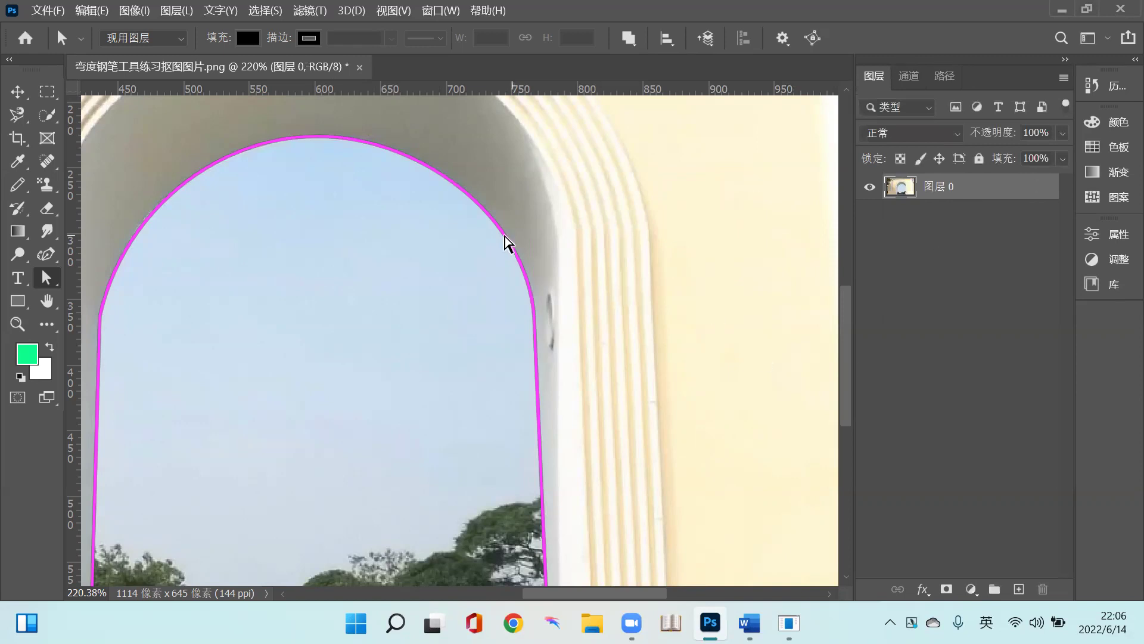
# - Duplicate 图层 0 as 图层 0 拷贝 in the same document and hide the original layer
pyautogui.moveTo(1019, 197); pyautogui.dragTo(951, 188)
pyautogui.rightClick(952, 188)
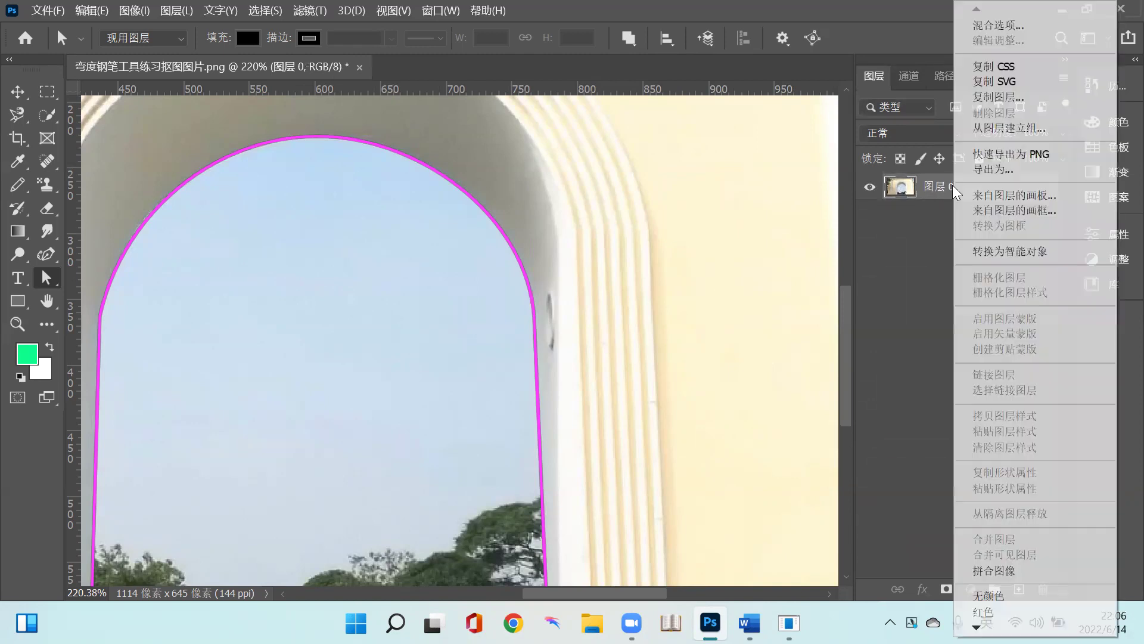
pyautogui.click(1007, 97)
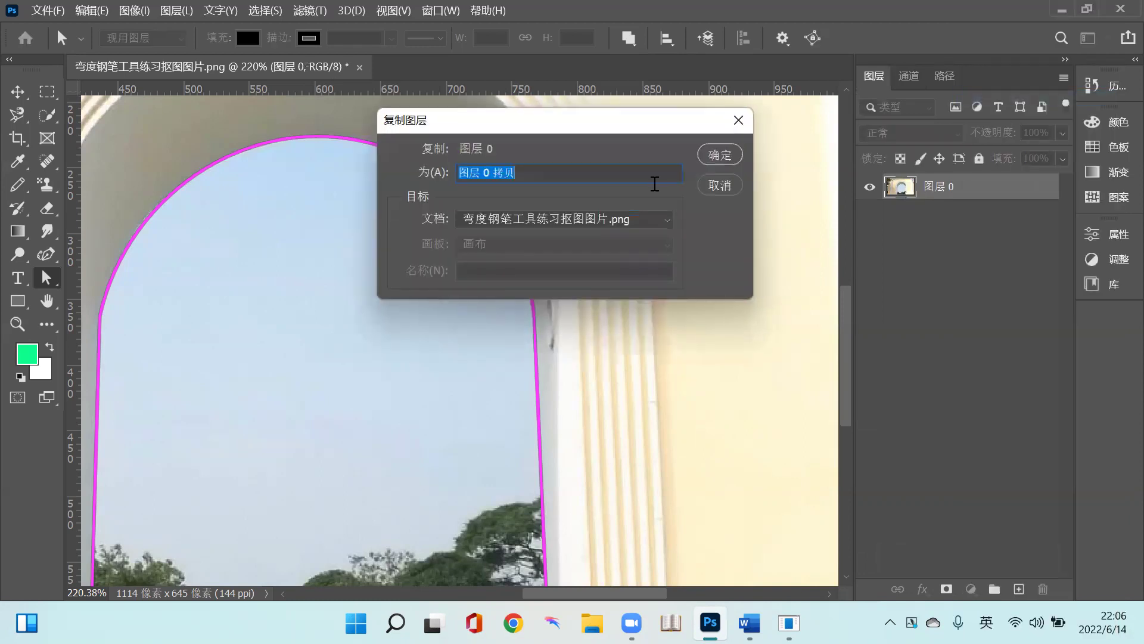
pyautogui.click(723, 151)
pyautogui.click(870, 213)
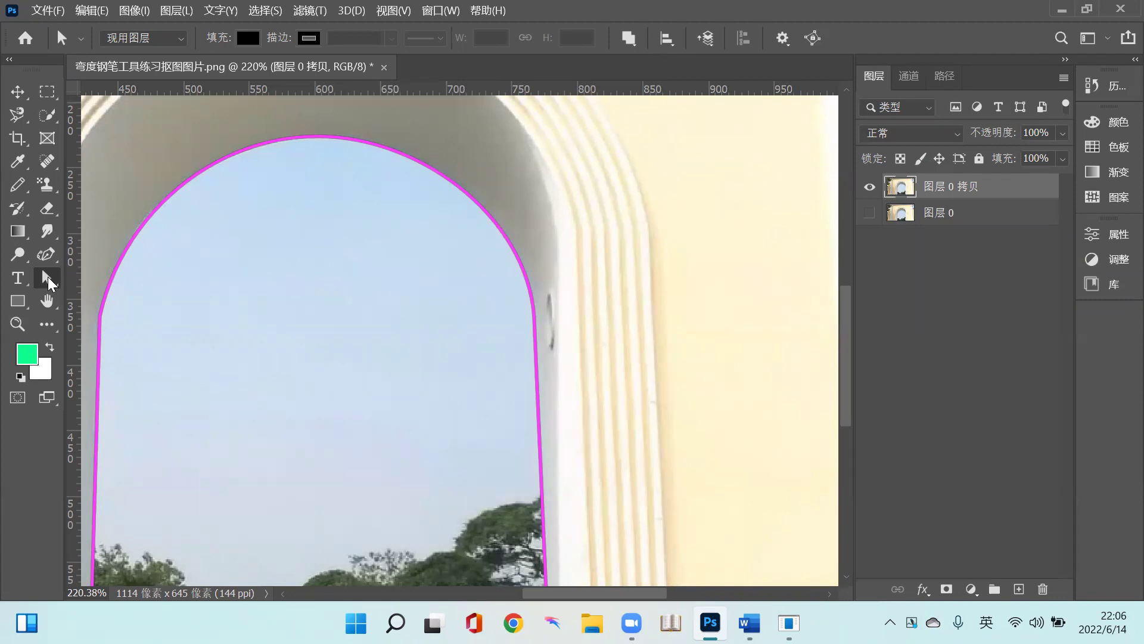
# - Turn the archway path into a new selection with a 0-pixel feather radius and anti-aliasing
pyautogui.click(359, 141)
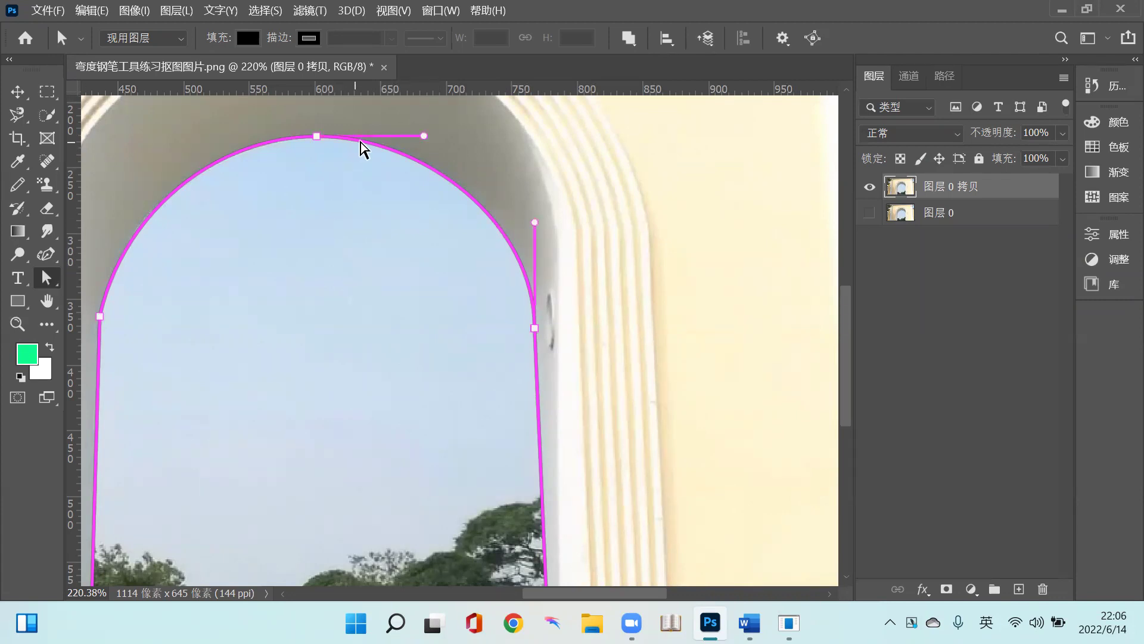
pyautogui.rightClick(361, 143)
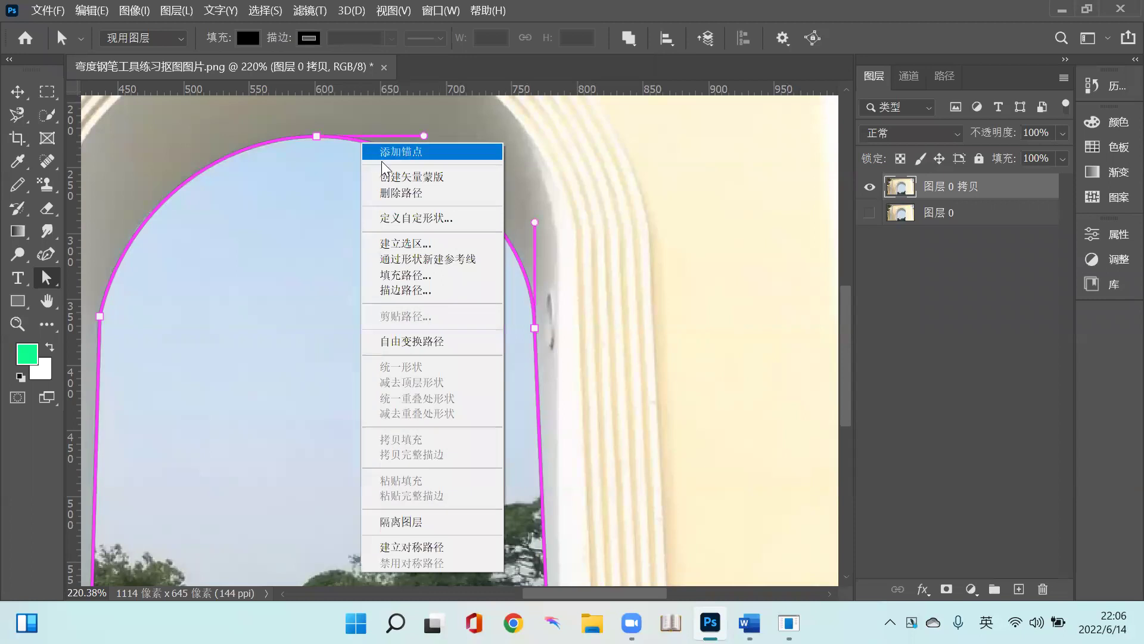
pyautogui.click(455, 243)
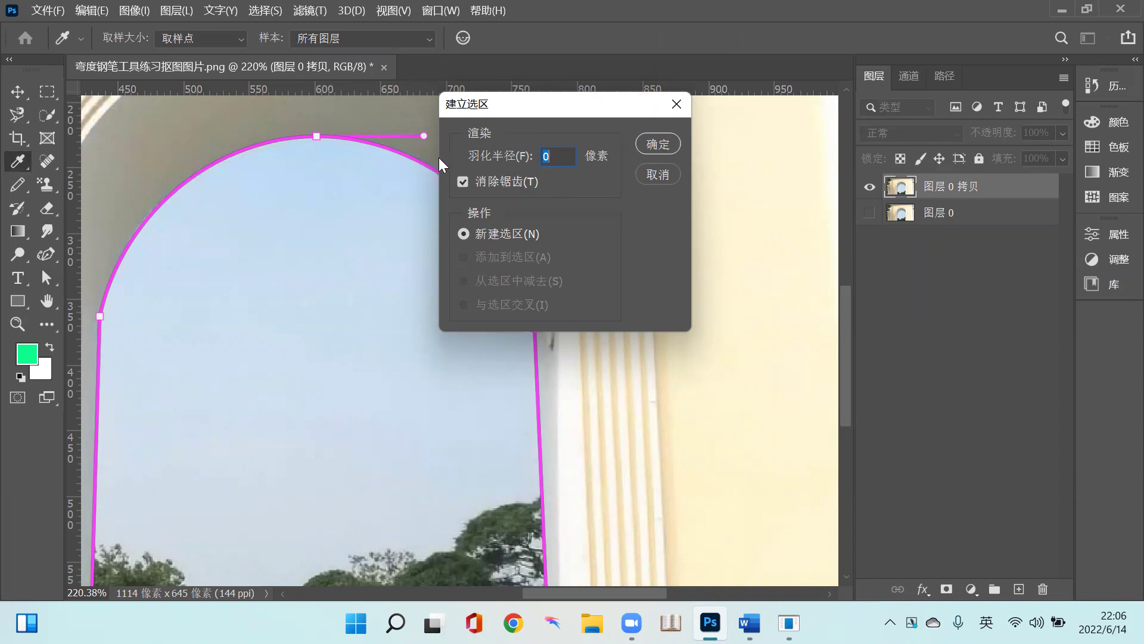
pyautogui.click(646, 143)
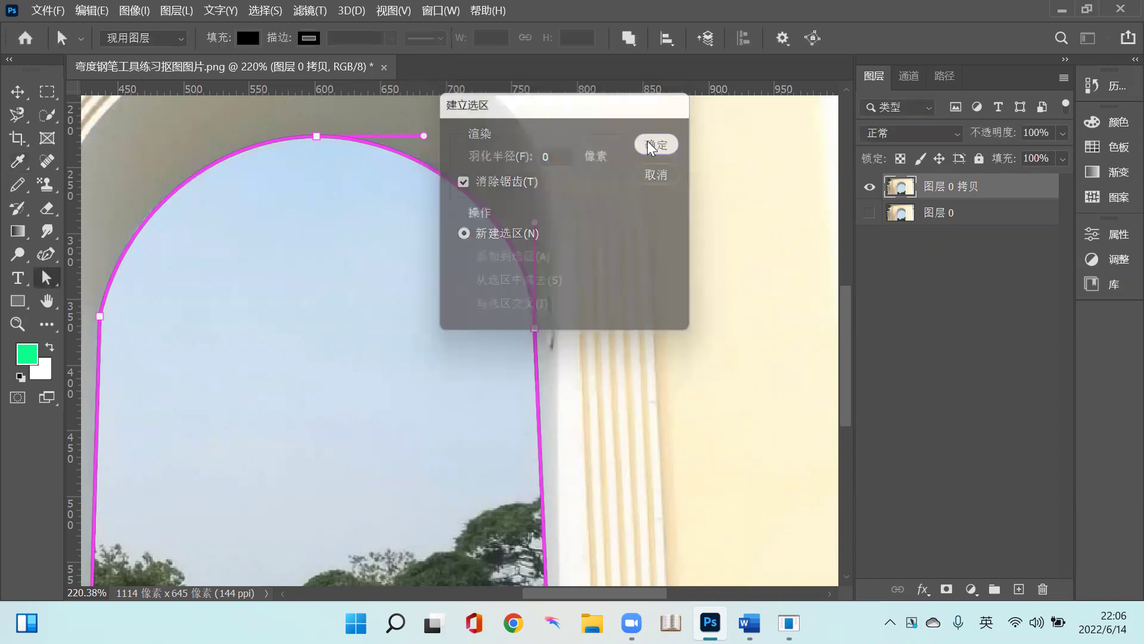
pyautogui.scroll(-5, 337, 206)
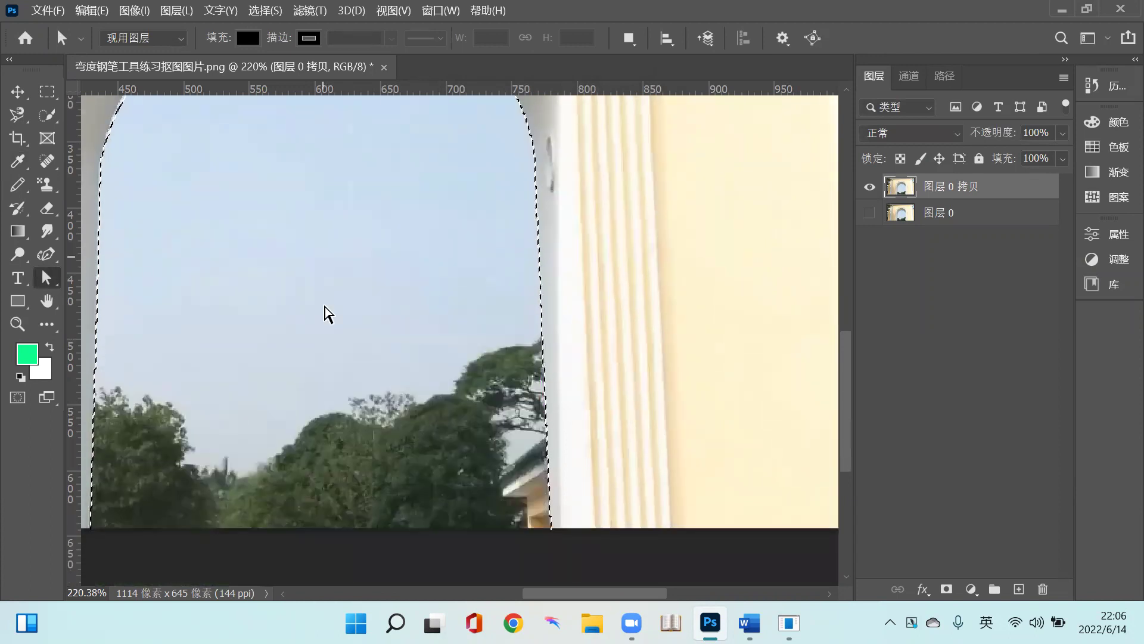
# - Clear the selected archway opening from 图层 0 拷贝, deselect, and view the whole image
pyautogui.scroll(4, 325, 352)
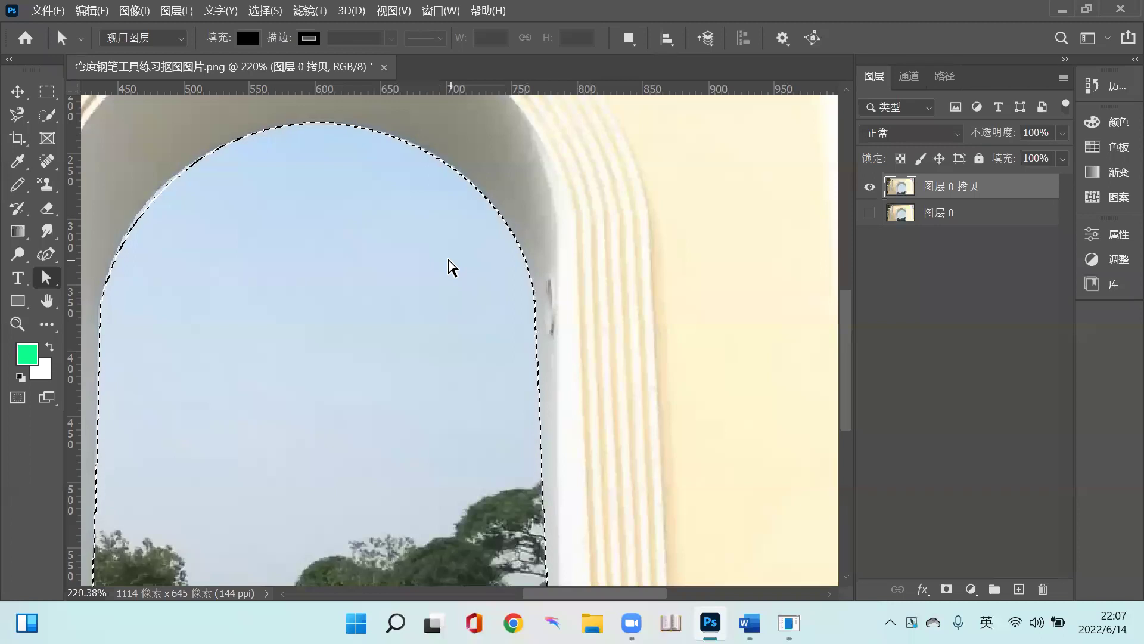
pyautogui.press('Delete')
pyautogui.hotkey('ctrl', 'd')
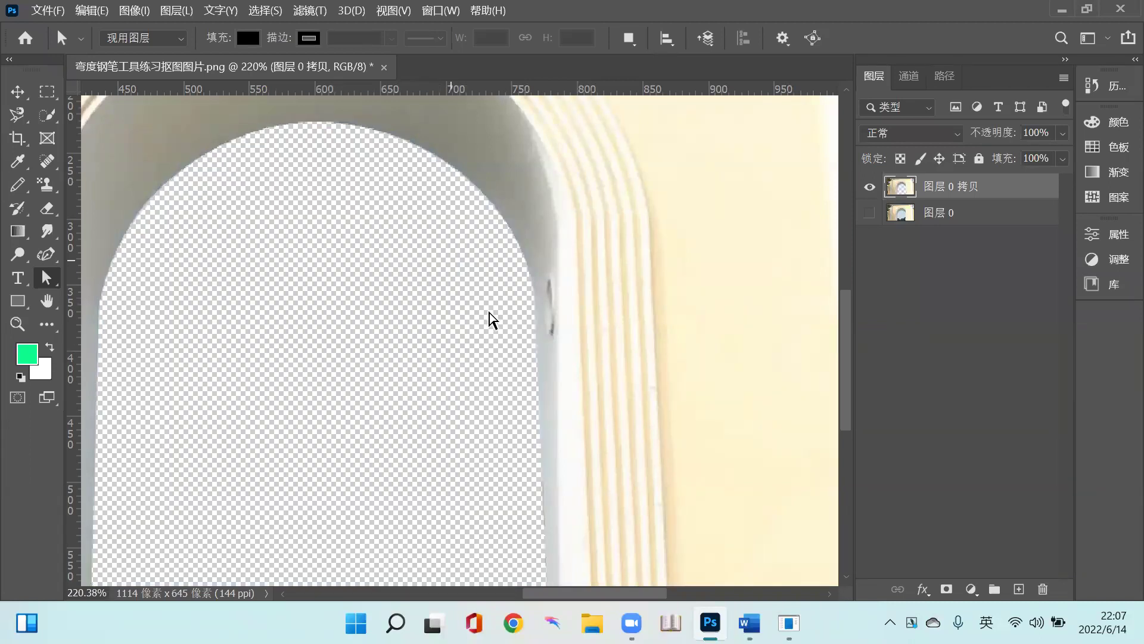
pyautogui.press('z')
pyautogui.scroll(-3, 458, 355)
pyautogui.scroll(-1, 459, 356)
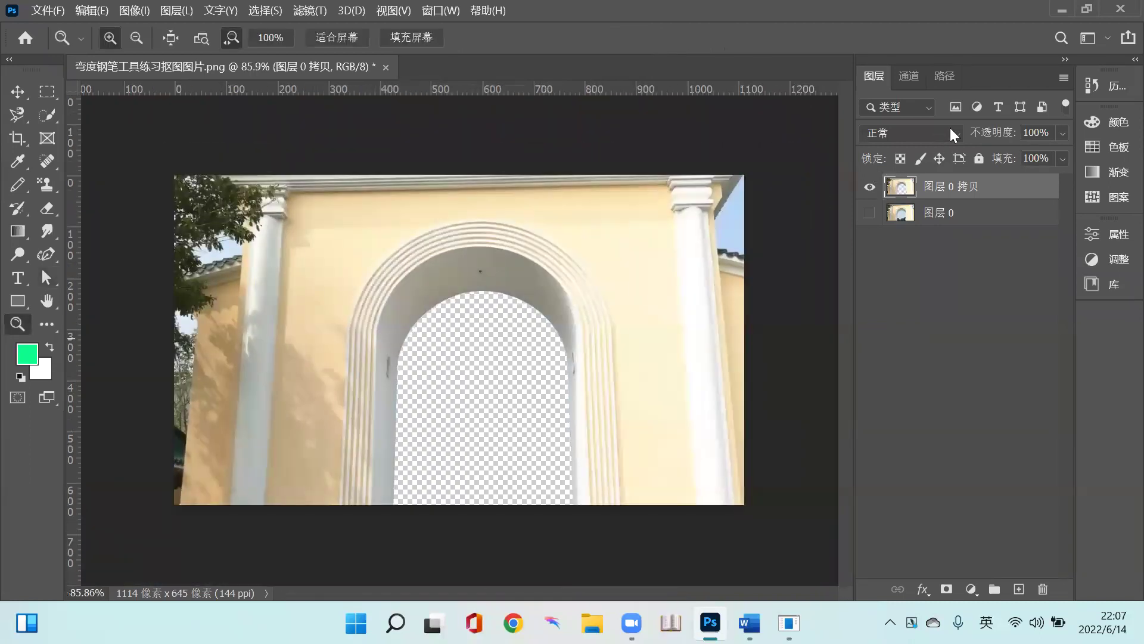
# - Revert the document to the 拖移控制点 history state and load the work path as a selection
pyautogui.click(1091, 84)
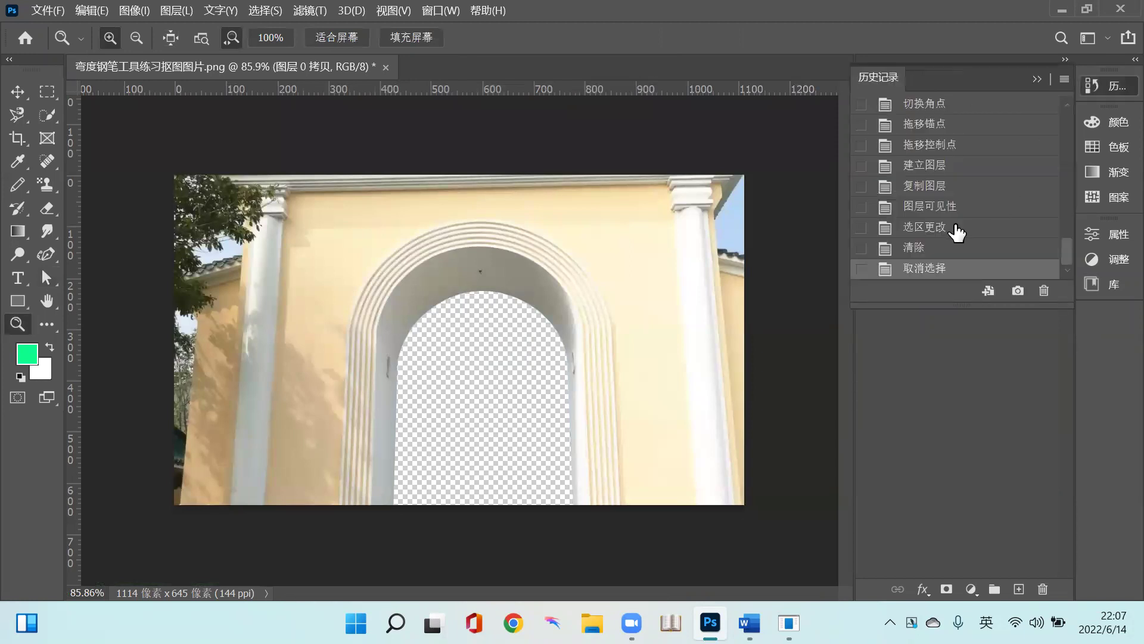
pyautogui.click(942, 146)
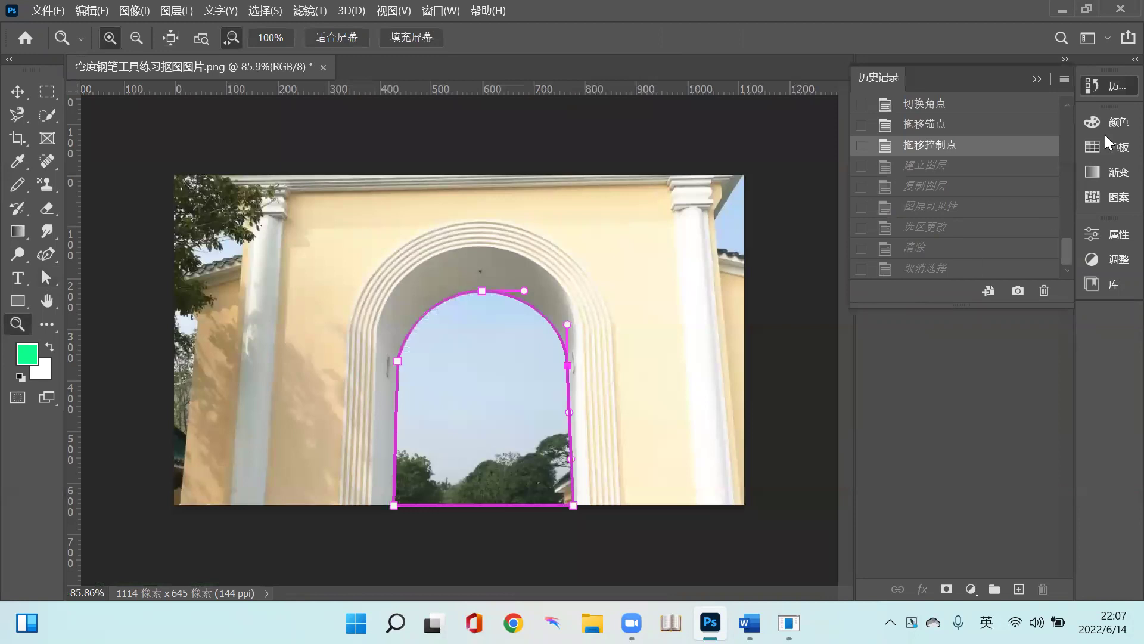
pyautogui.click(1092, 84)
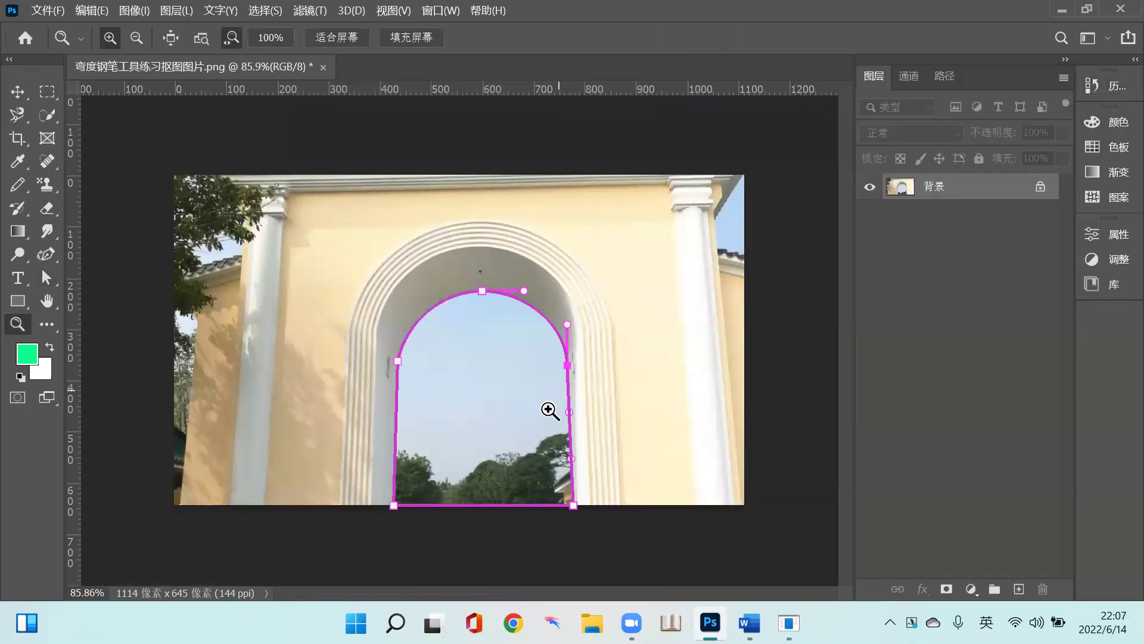
pyautogui.click(949, 75)
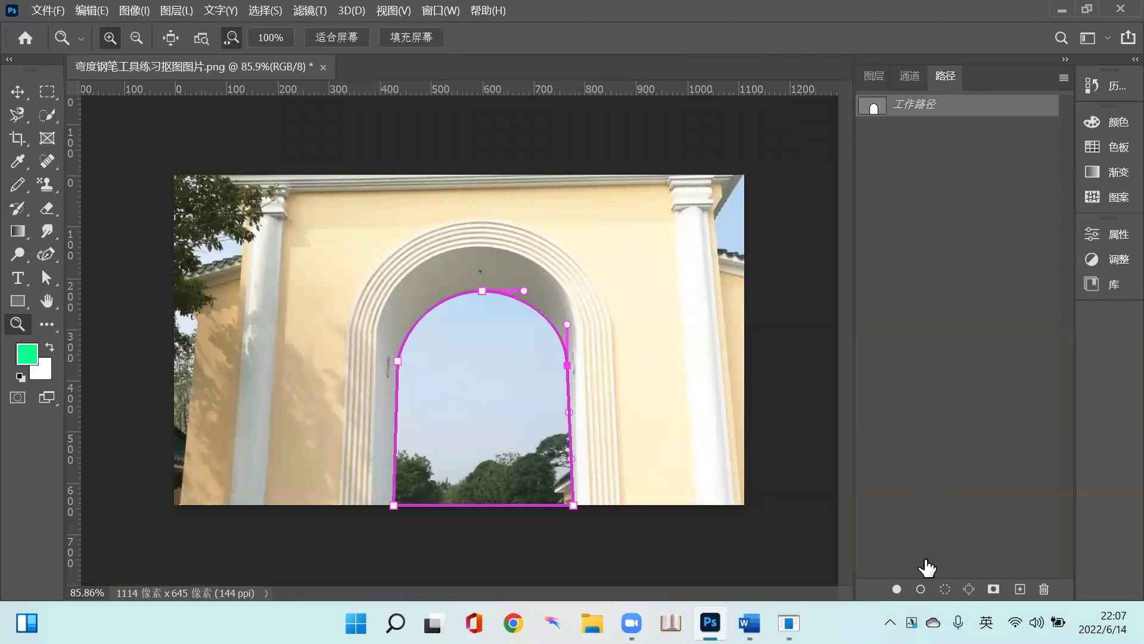
pyautogui.click(945, 589)
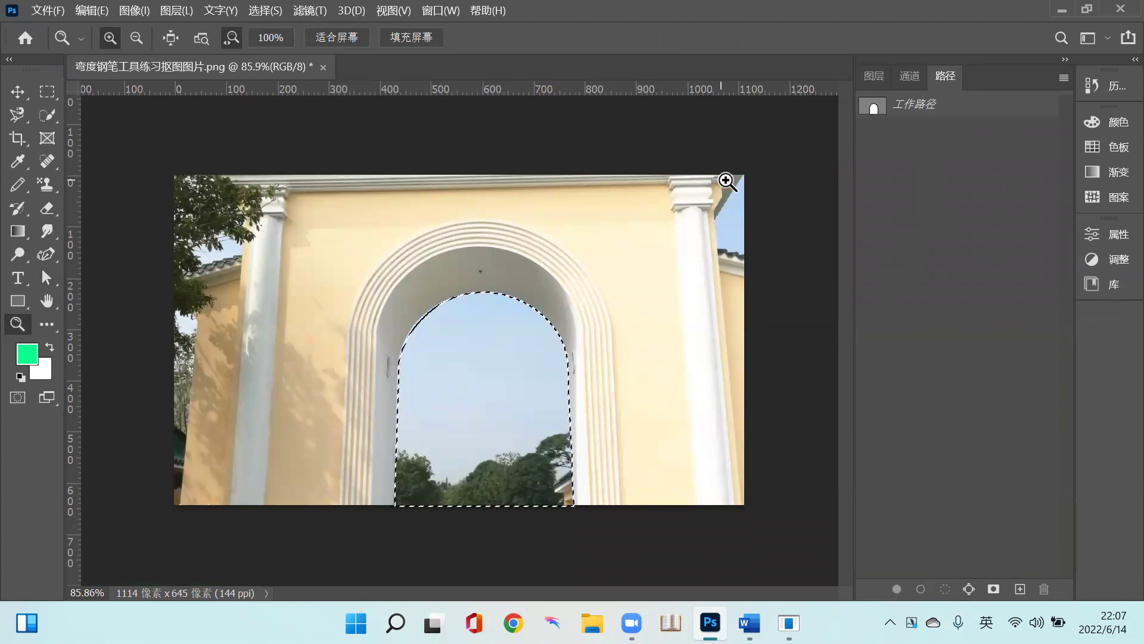
# - Convert the locked background into a normal layer named 图层 0 while keeping the archway selection
pyautogui.click(874, 76)
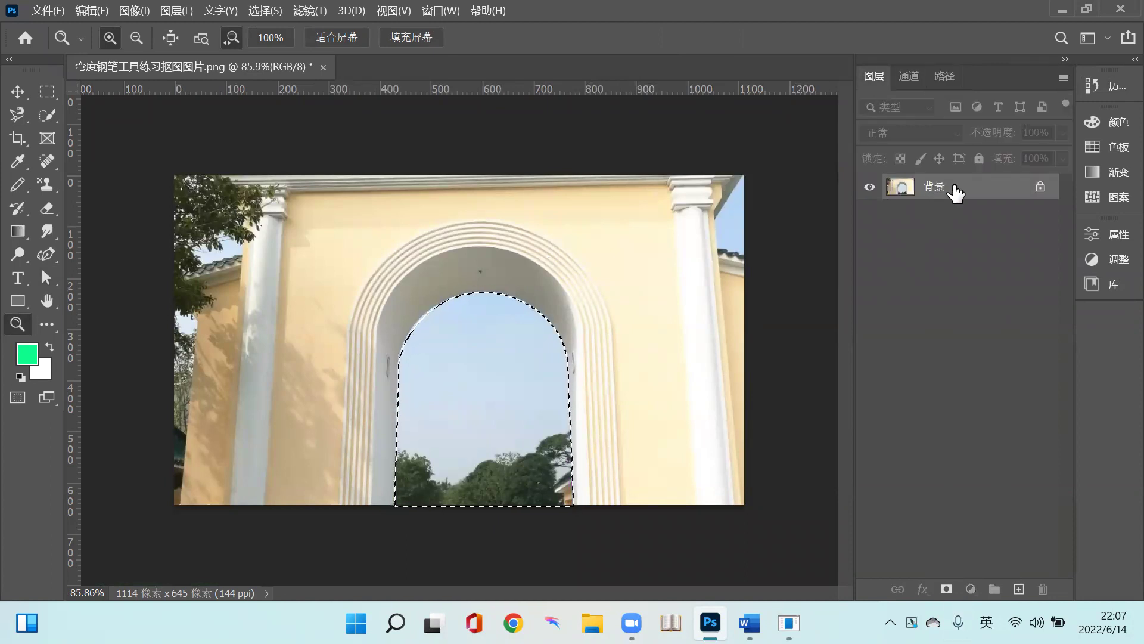
pyautogui.doubleClick(928, 194)
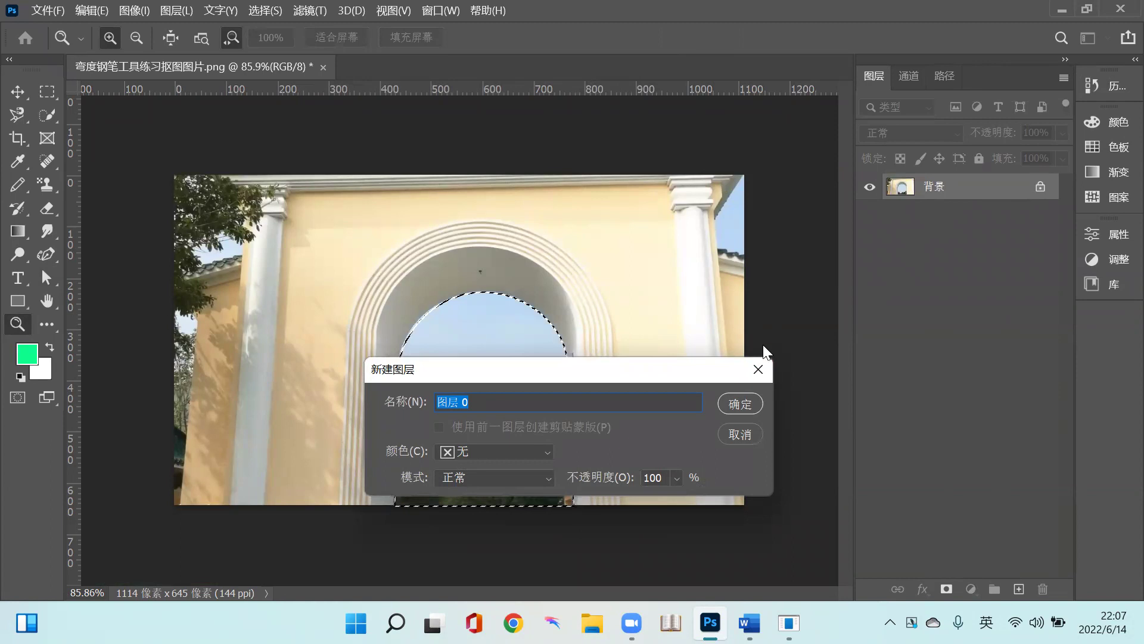
pyautogui.click(738, 402)
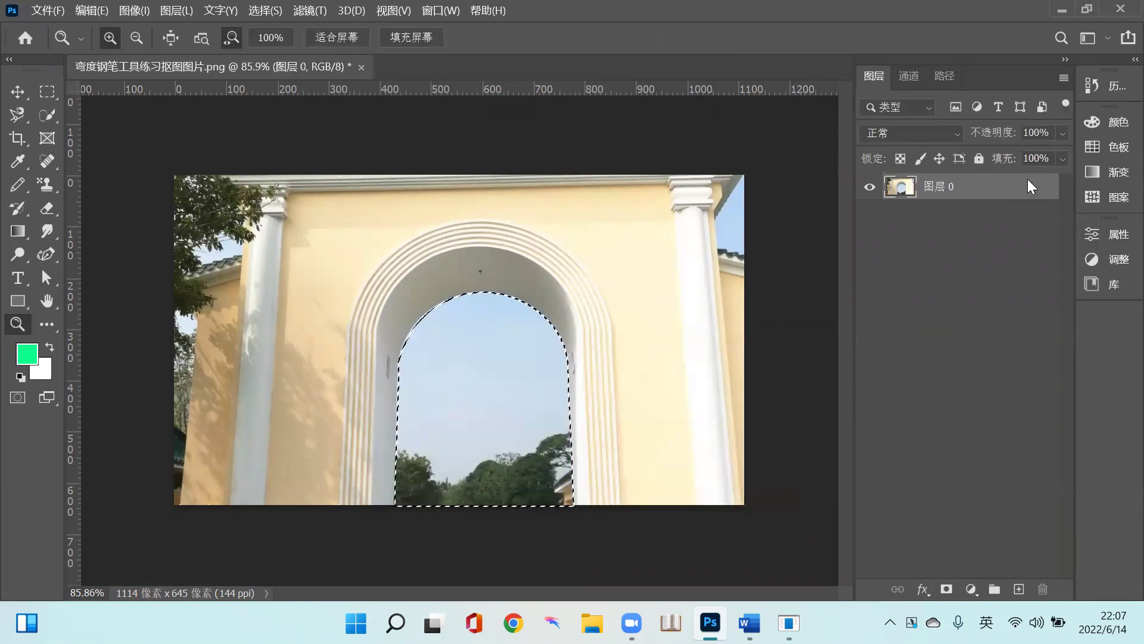
# - Duplicate 图层 0 as 图层 0 拷贝 and hide the original 图层 0
pyautogui.rightClick(1027, 178)
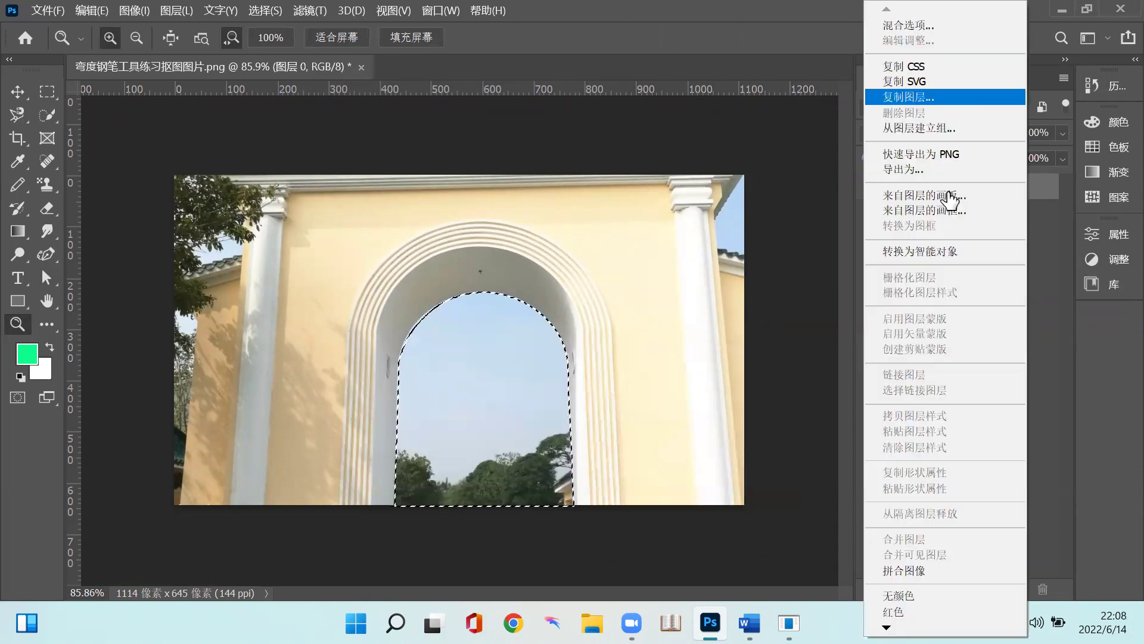
pyautogui.click(723, 155)
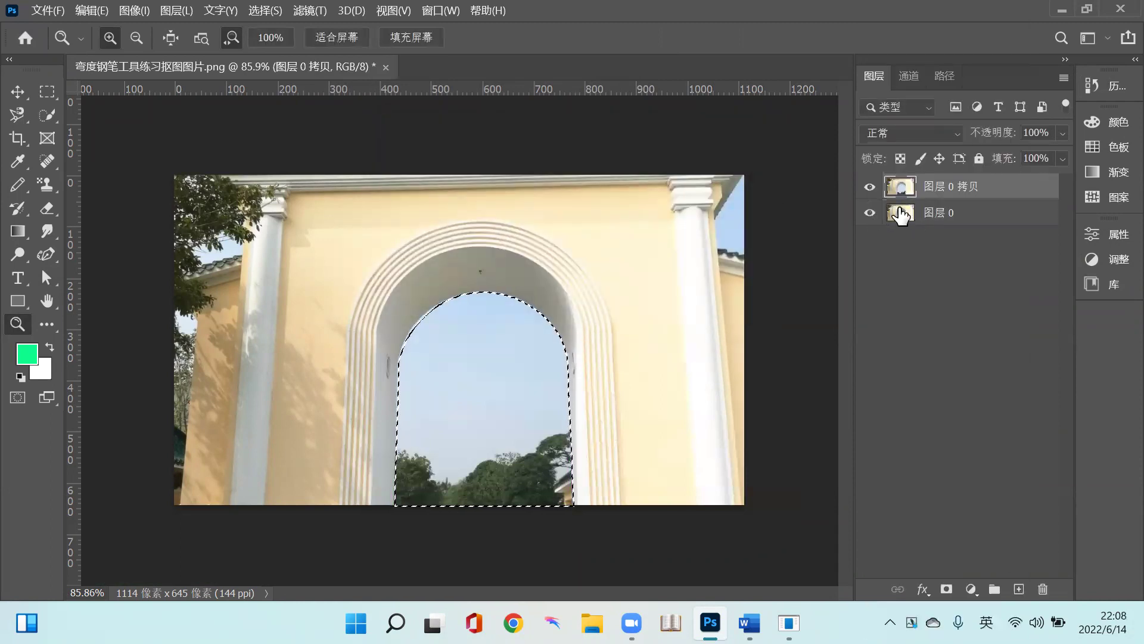
pyautogui.click(869, 213)
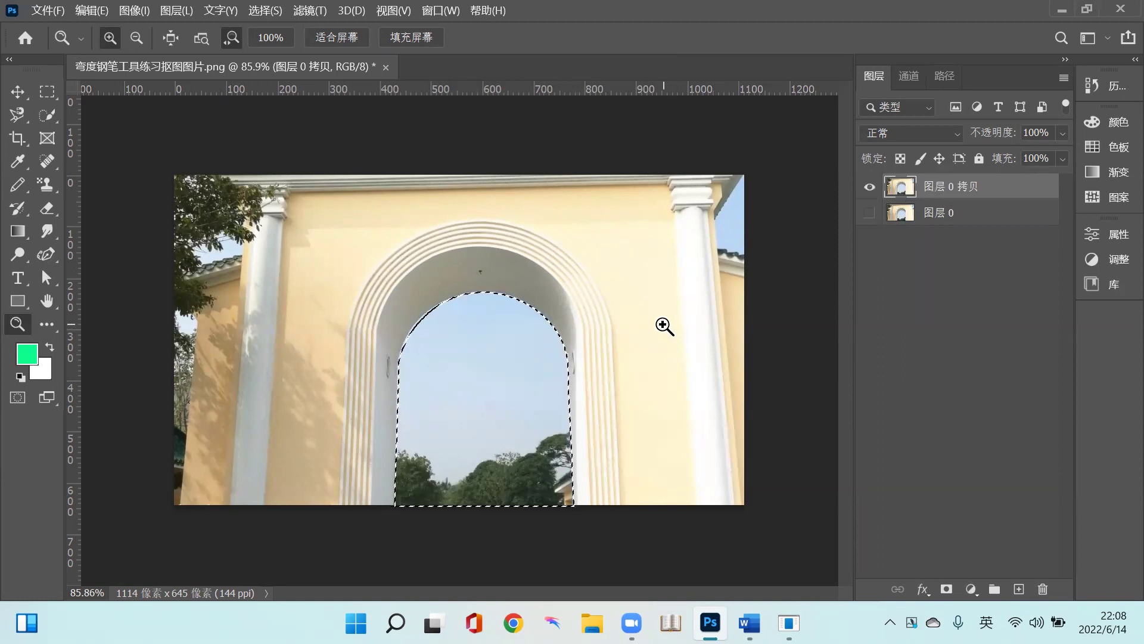
# - Clear the sky and trees inside the arch selection on the duplicate layer, and remove the selection
pyautogui.press('Delete')
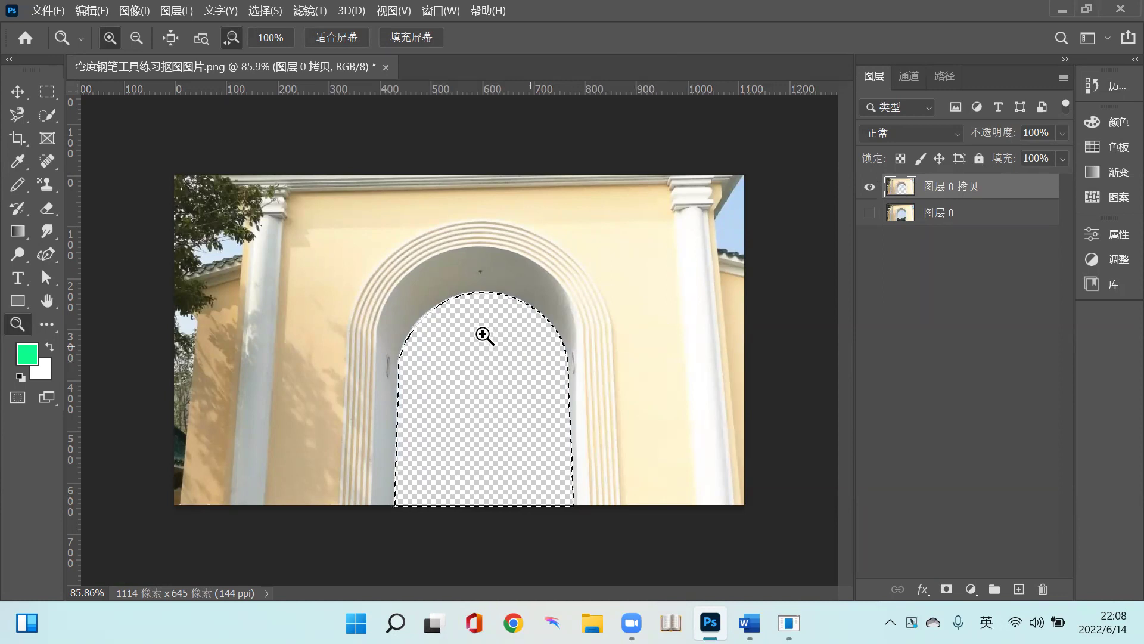
pyautogui.hotkey('ctrl', 'd')
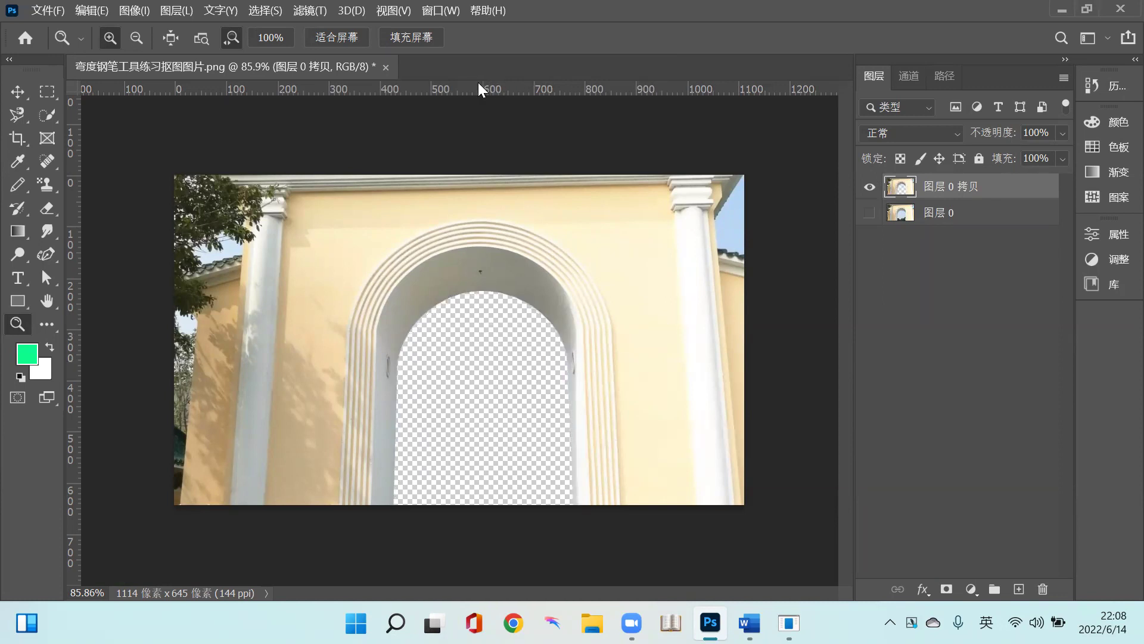
pyautogui.press('shift')
# - Revert the document to the 拖移锚点 history state directly after 闭合路径
pyautogui.click(1094, 87)
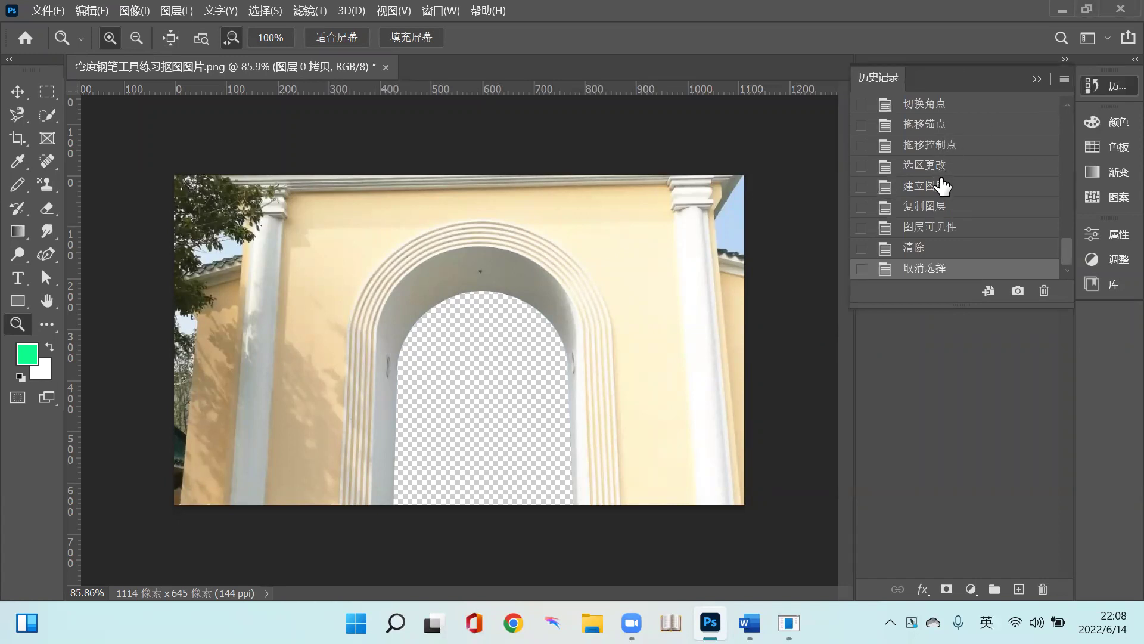
pyautogui.scroll(1, 941, 182)
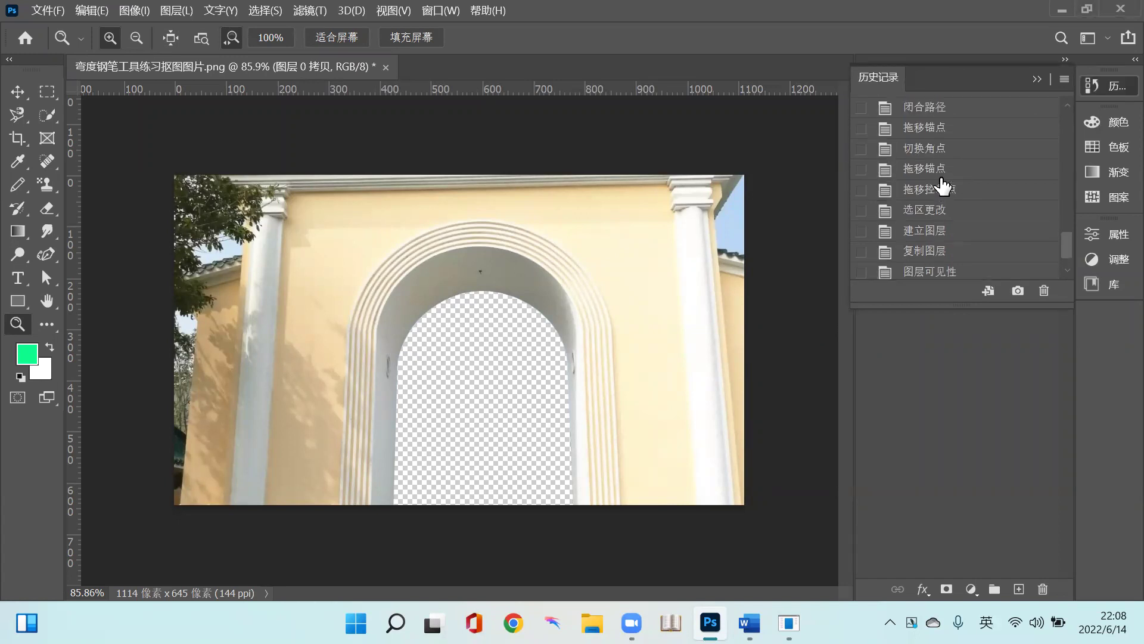
pyautogui.click(938, 112)
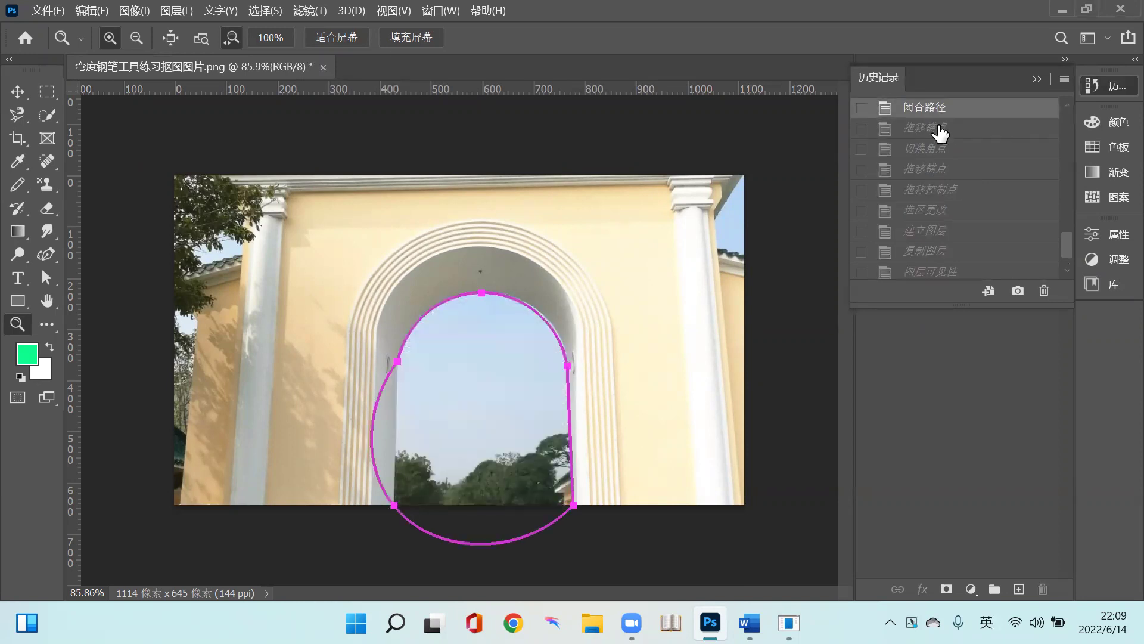
pyautogui.click(933, 128)
pyautogui.click(1093, 86)
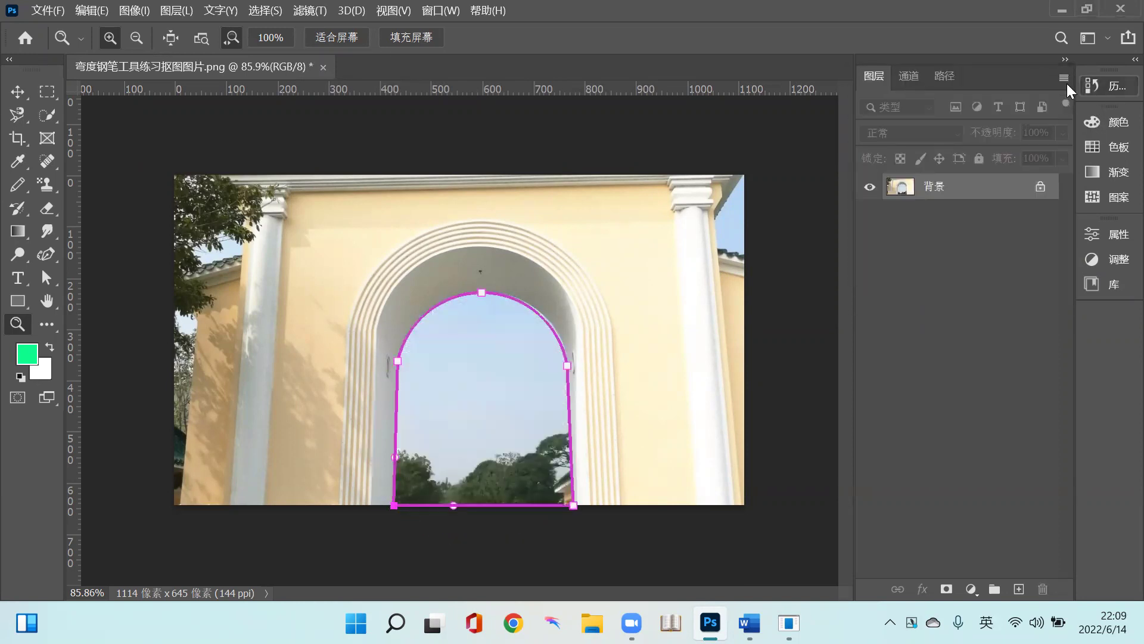
# - Select the anchor point at the crown of the arch path with the Direct Selection tool
pyautogui.moveTo(536, 390); pyautogui.dragTo(553, 381)
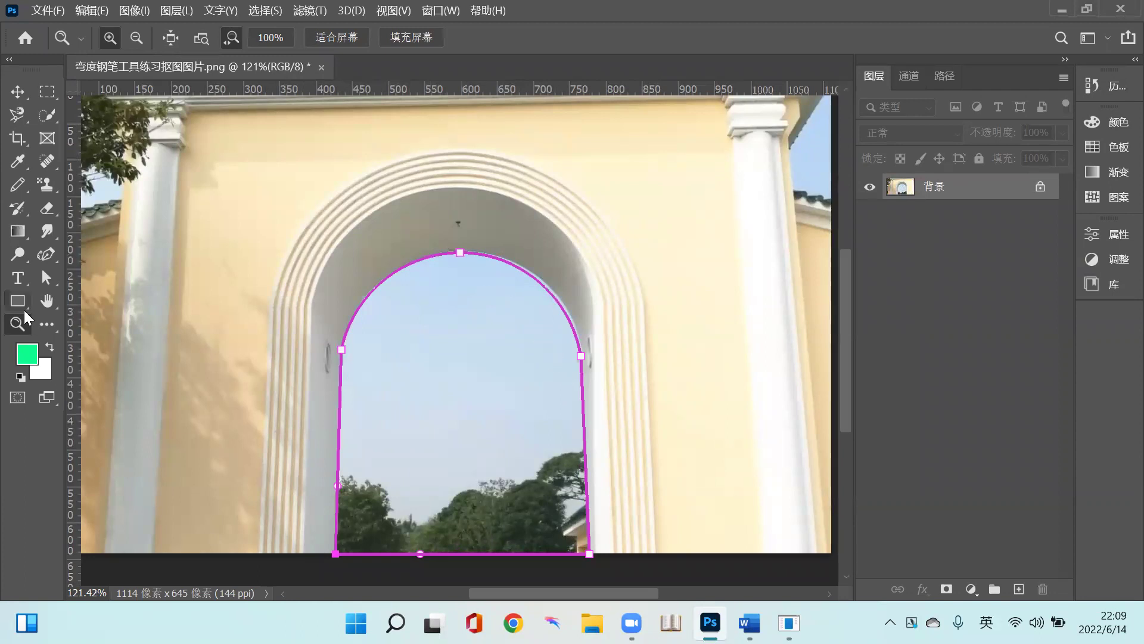
pyautogui.press('a')
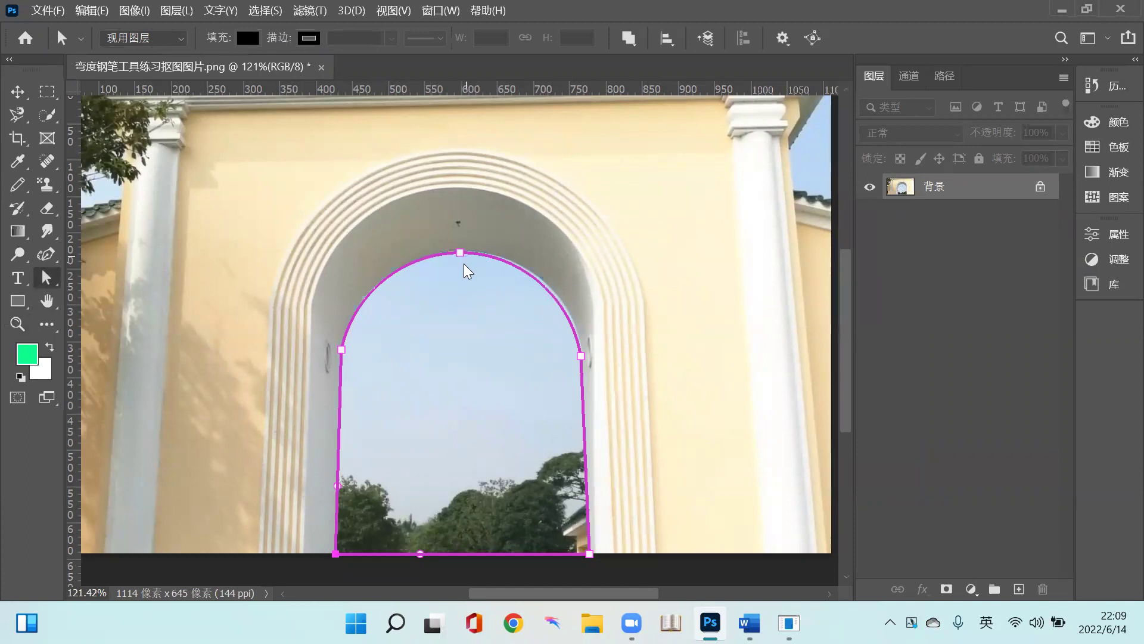
pyautogui.press('shift')
pyautogui.press('shift')
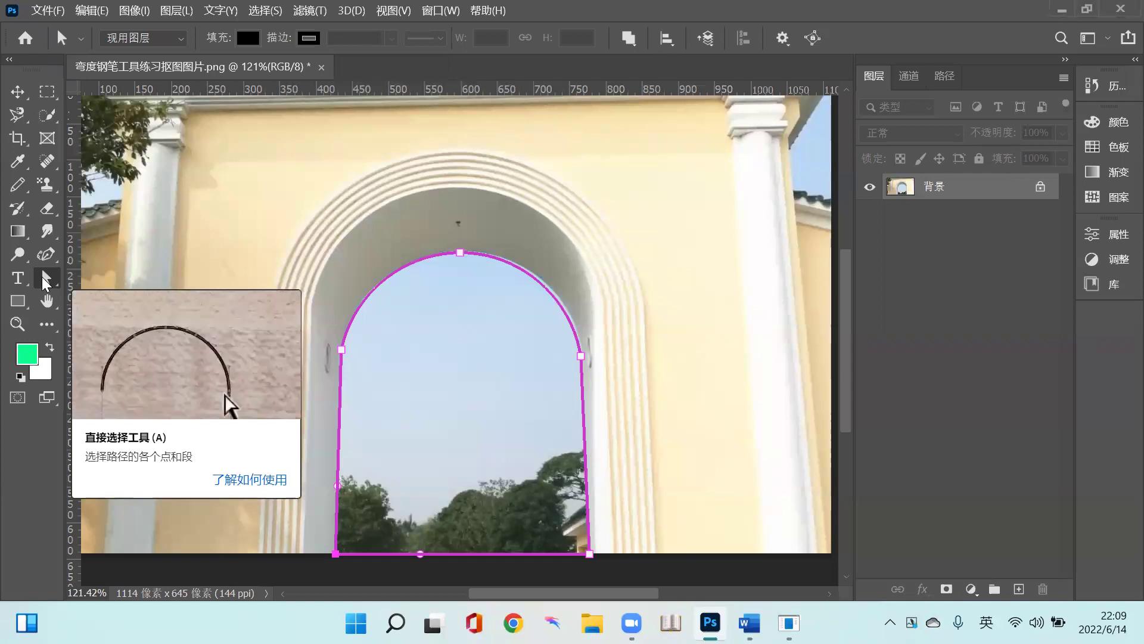
pyautogui.click(460, 253)
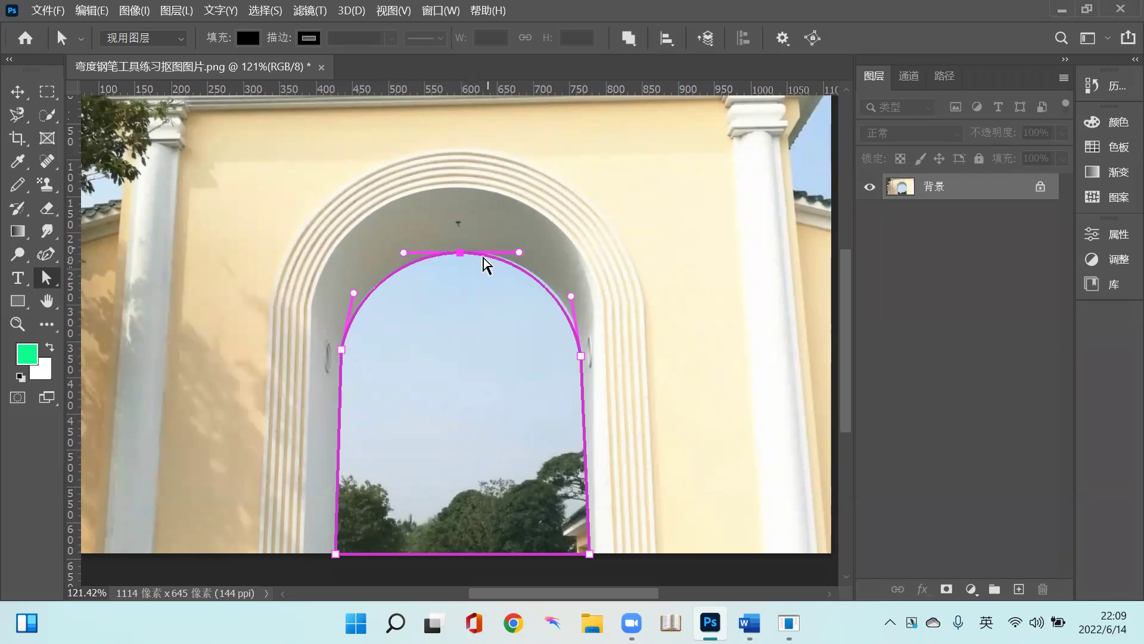
# - Compare the path commands offered on the arch's crown anchor with those offered on the curve segments beside it
pyautogui.rightClick(473, 251)
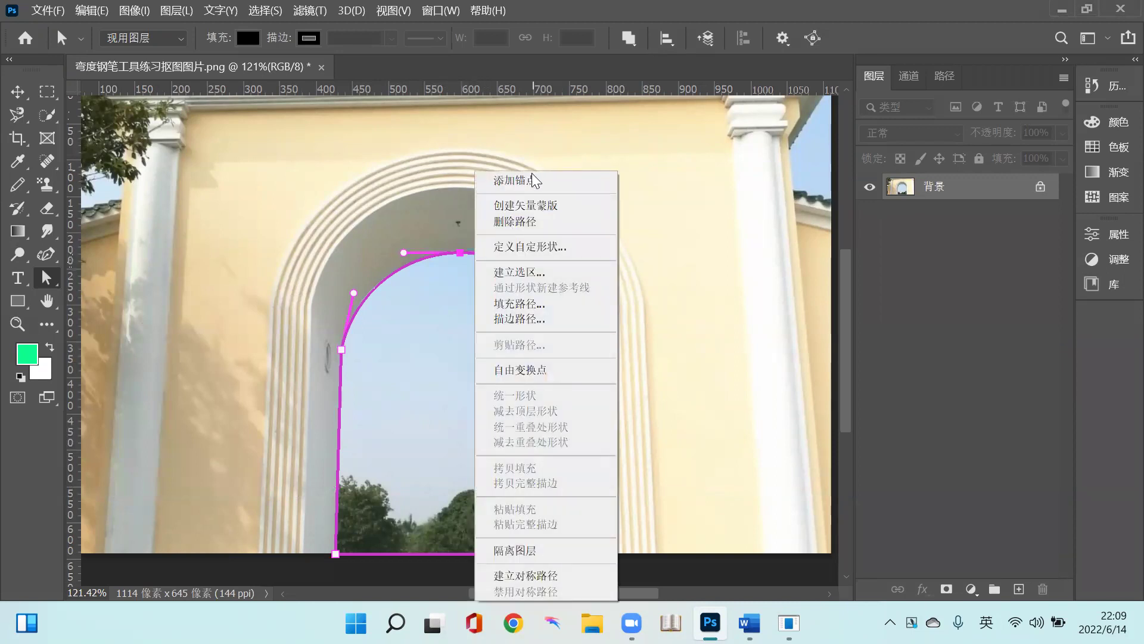
pyautogui.click(459, 251)
pyautogui.rightClick(459, 251)
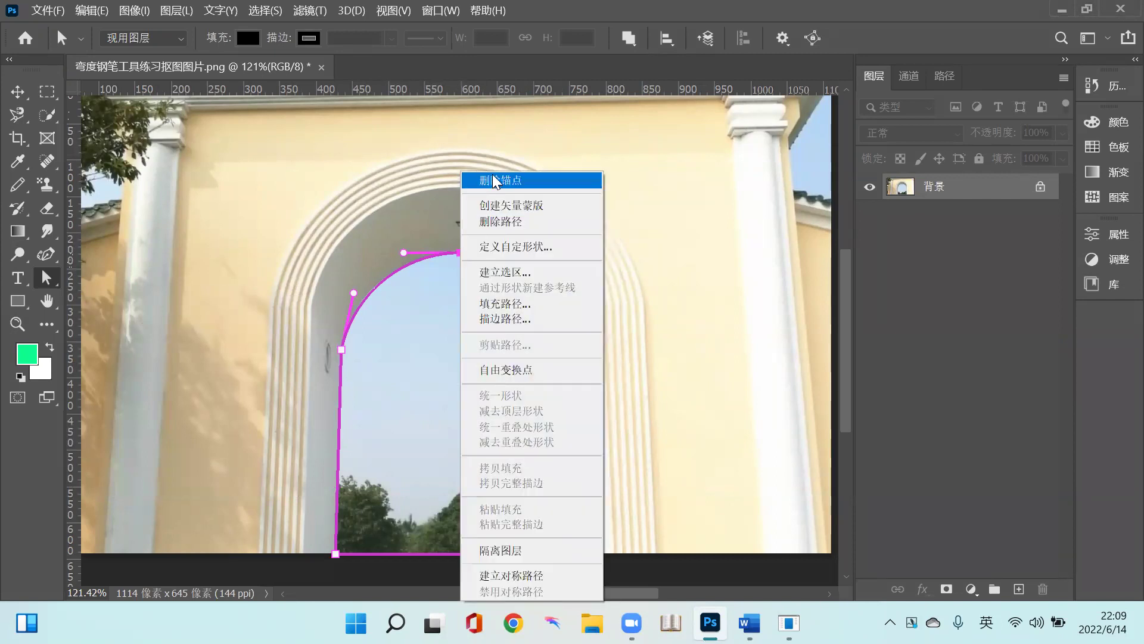
pyautogui.click(432, 254)
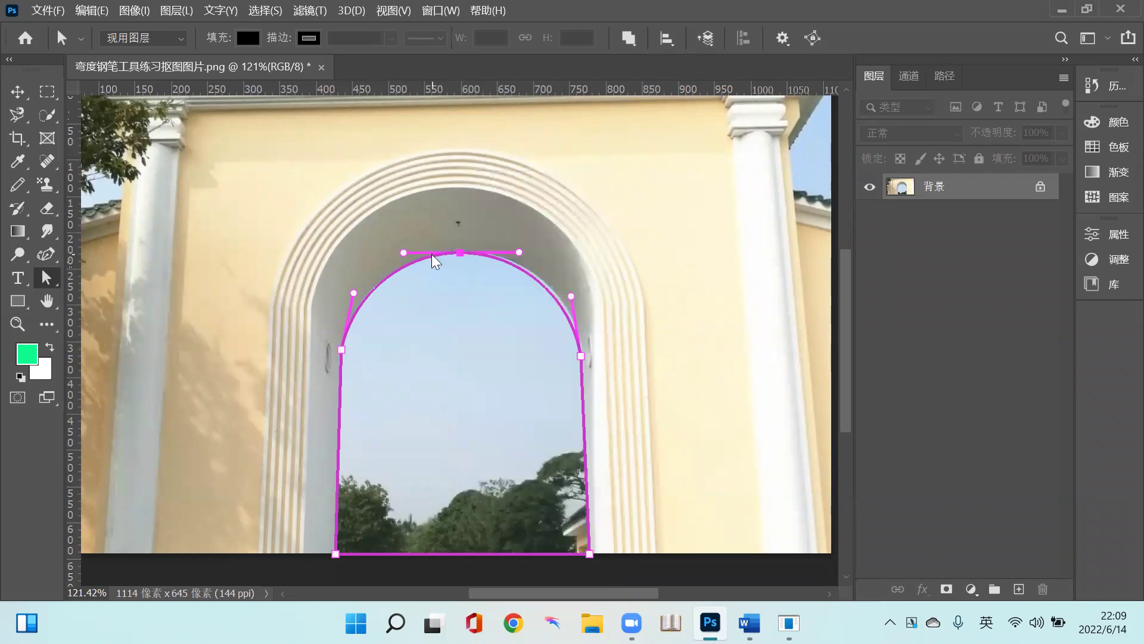
pyautogui.rightClick(431, 254)
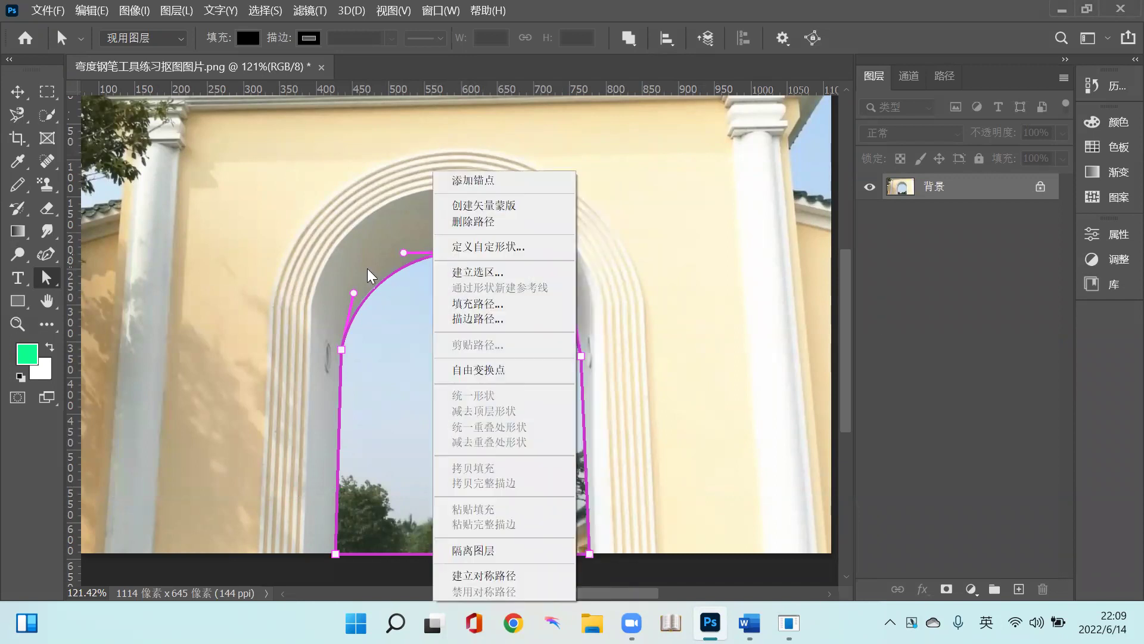
pyautogui.click(422, 305)
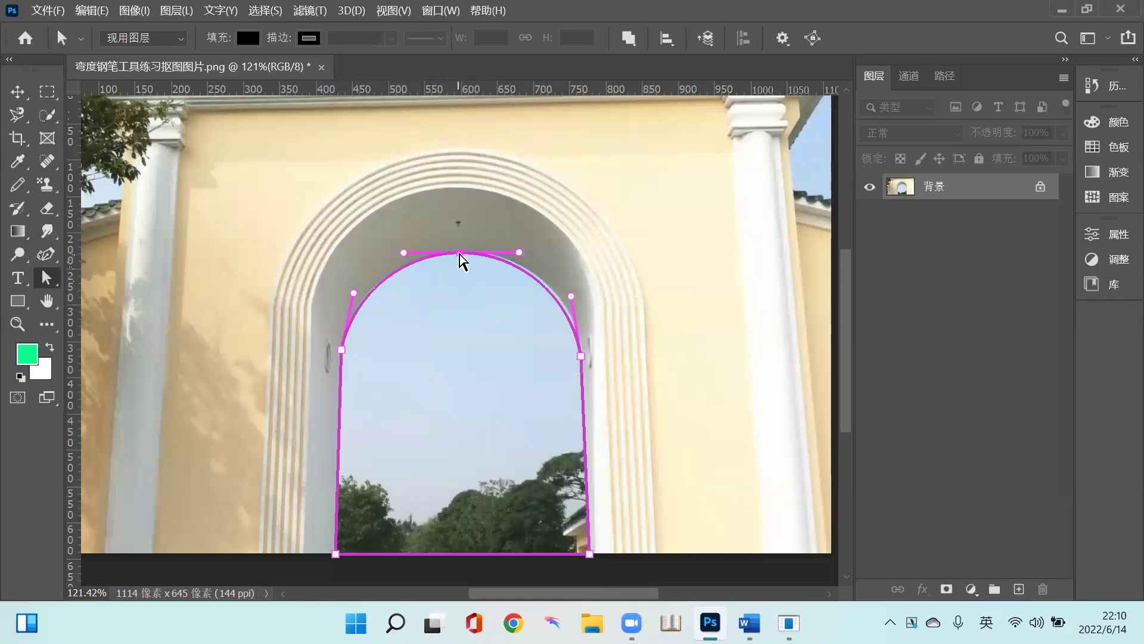
pyautogui.click(460, 254)
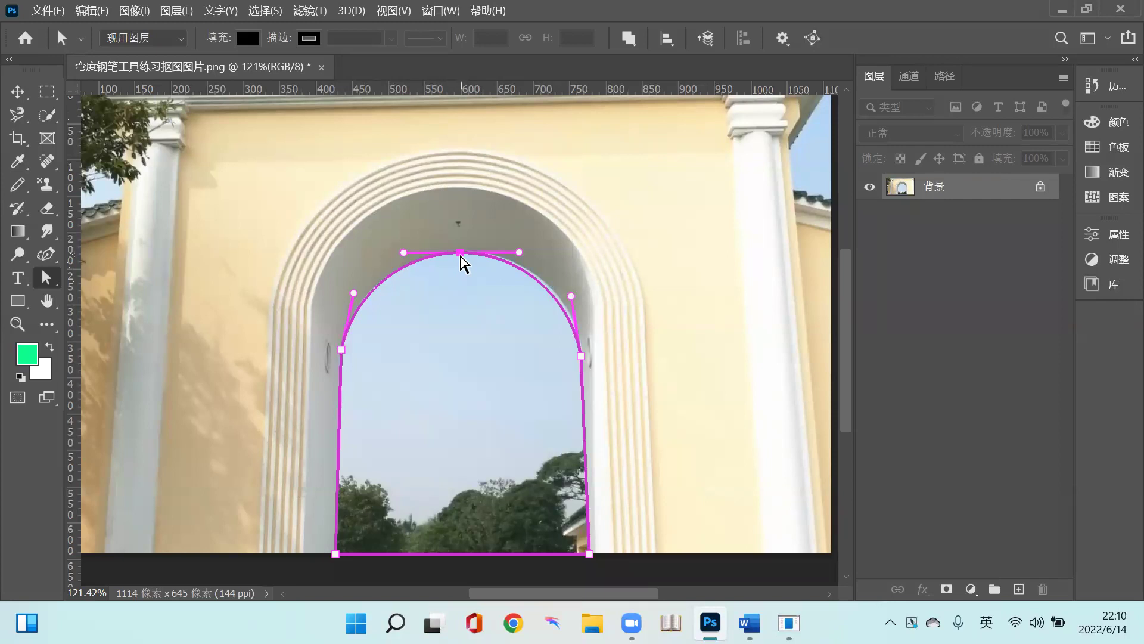
pyautogui.rightClick(510, 255)
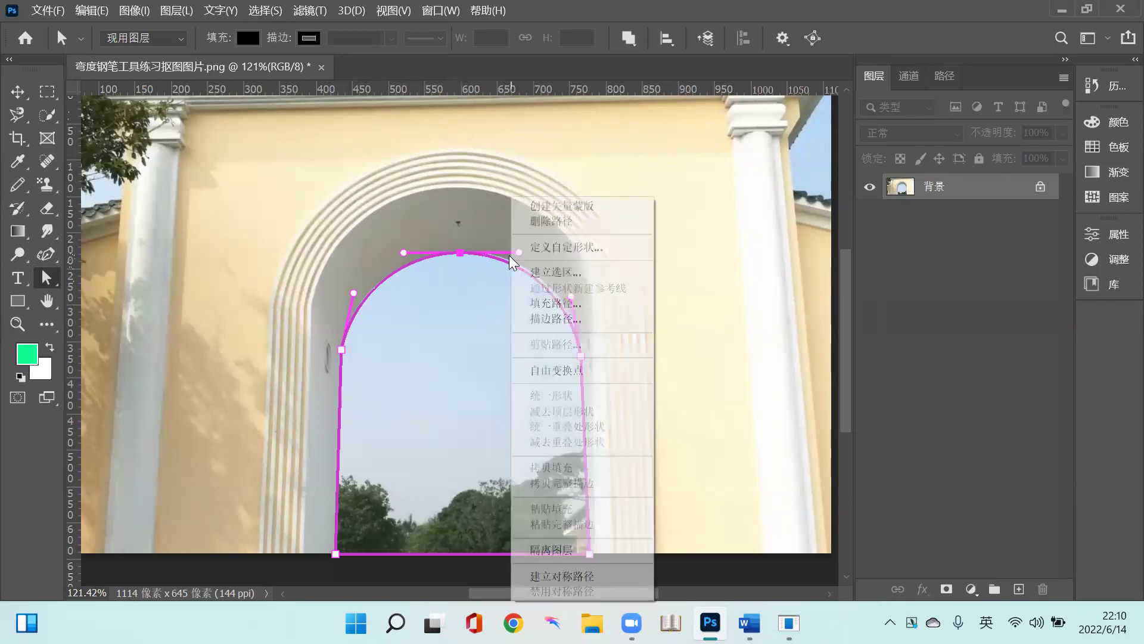
pyautogui.rightClick(458, 254)
pyautogui.rightClick(458, 254)
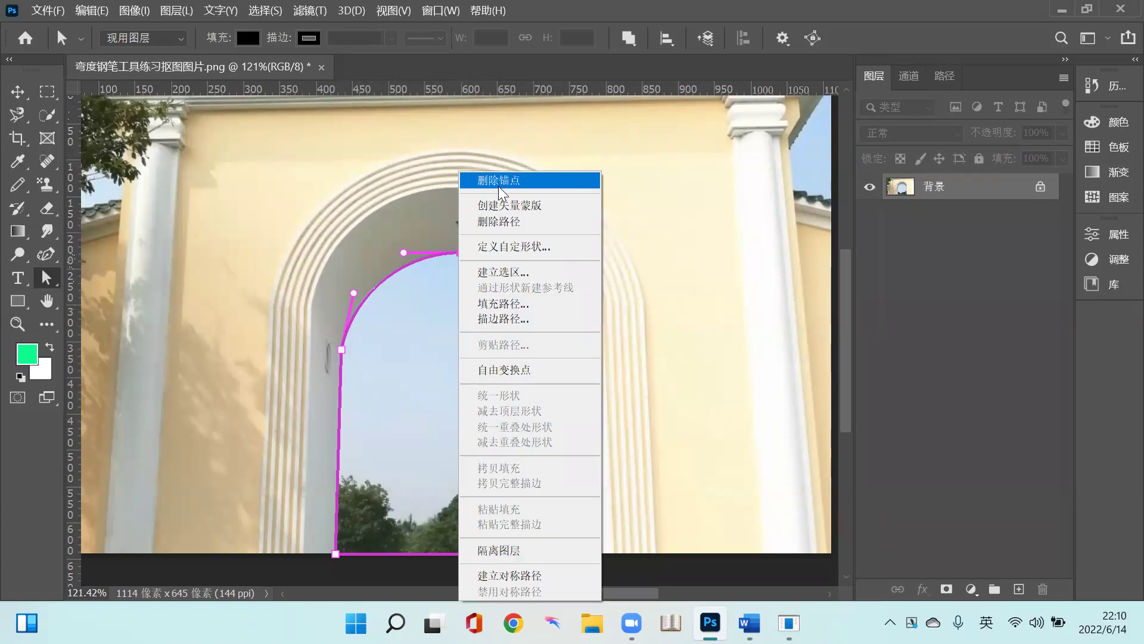
pyautogui.rightClick(446, 252)
pyautogui.rightClick(446, 253)
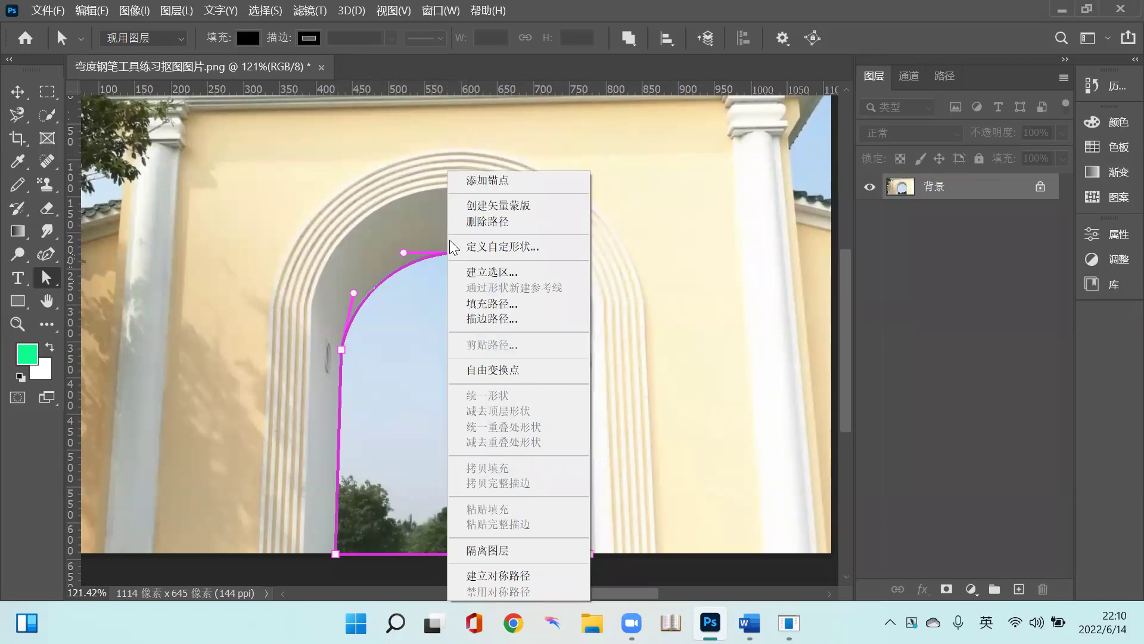
# - Delete the anchor point at the crown of the arch path
pyautogui.click(416, 294)
pyautogui.rightClick(459, 253)
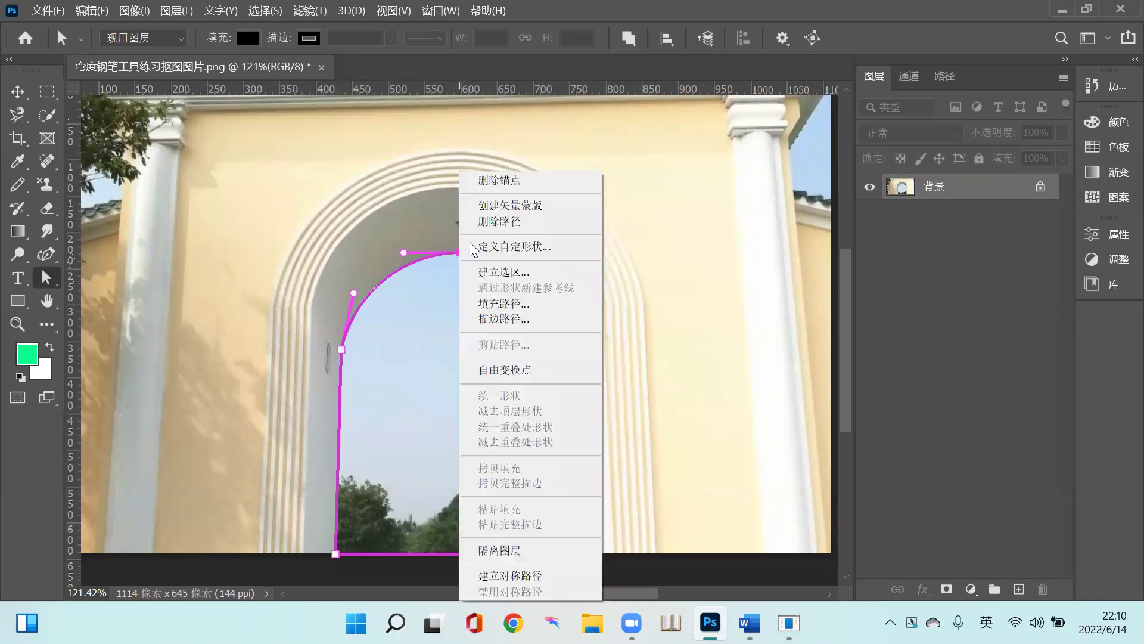
pyautogui.click(503, 186)
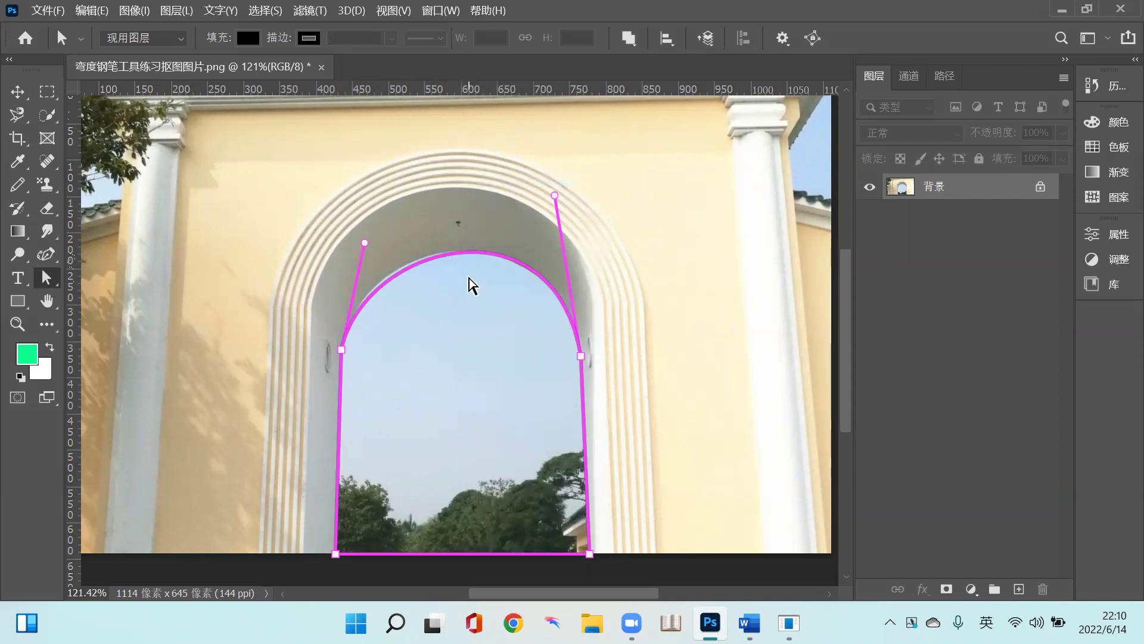
# - Undo the deletion of the arch's crown anchor point and remove it again with 删除锚点
pyautogui.hotkey('ctrl', 'z')
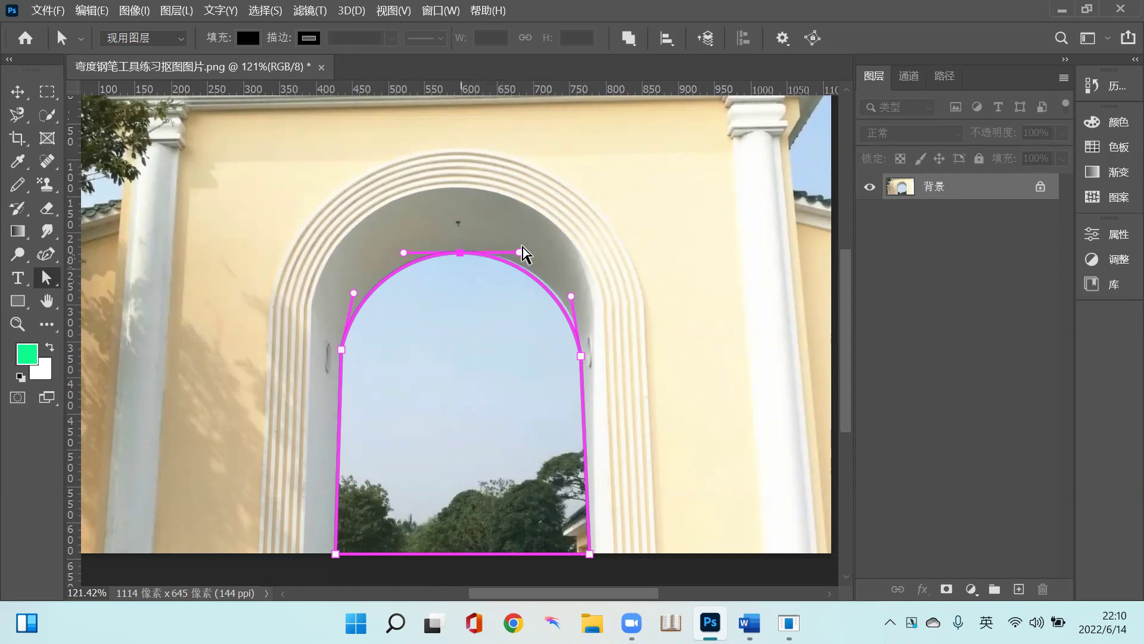
pyautogui.rightClick(460, 253)
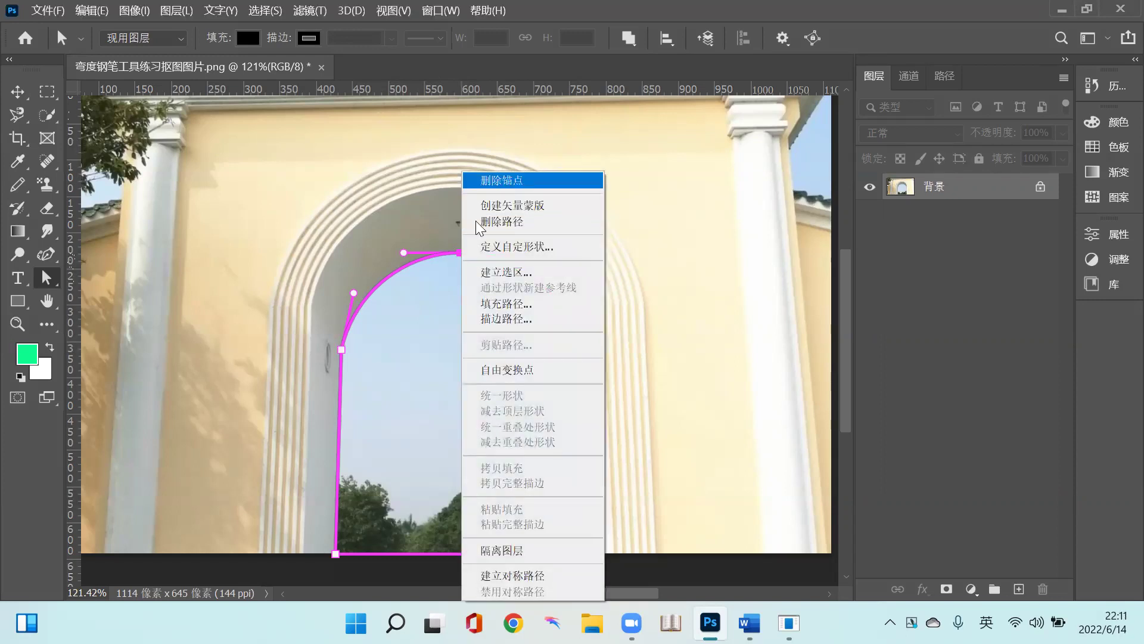
pyautogui.click(494, 190)
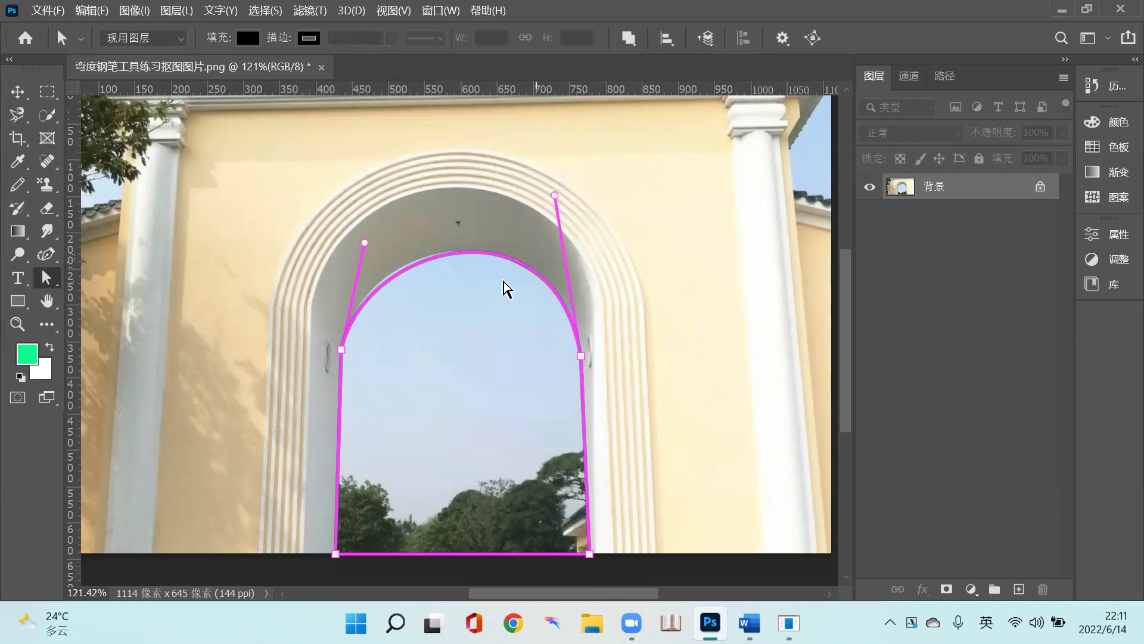
# - Try reshaping the arch with the direction handles of its two shoulder anchors, and undo back to before the crown anchor's deletion
pyautogui.moveTo(365, 242); pyautogui.dragTo(359, 238)
pyautogui.moveTo(554, 195)
pyautogui.mouseDown()
pyautogui.moveTo(561, 223)
pyautogui.moveTo(554, 201)
pyautogui.mouseUp()
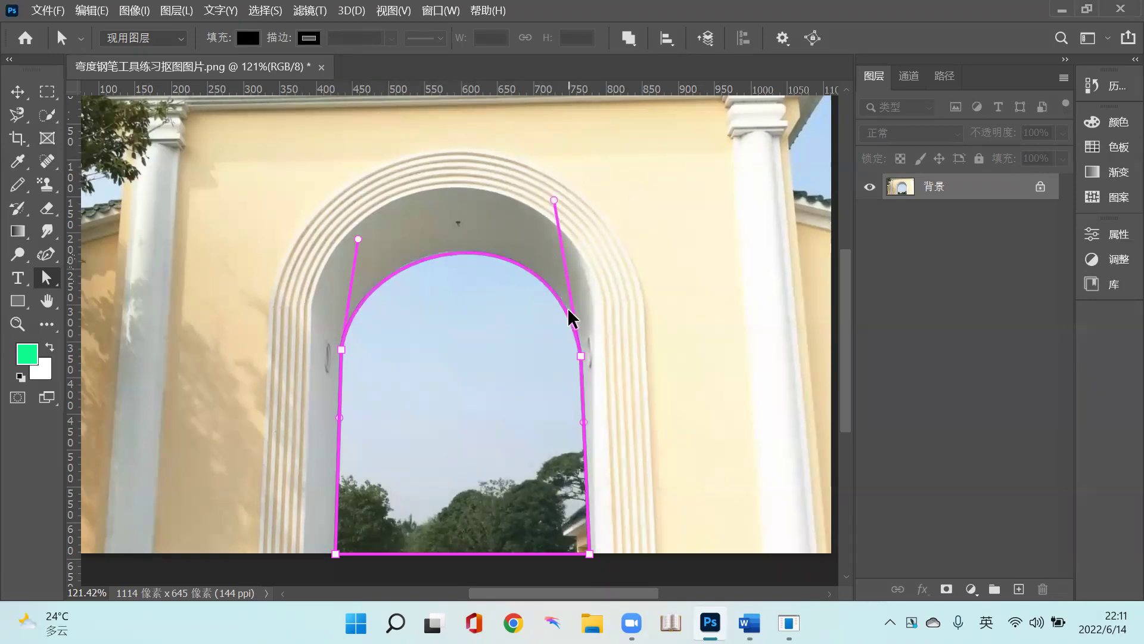
pyautogui.hotkey('ctrl', 'z')
pyautogui.hotkey('ctrl', 'z')
pyautogui.hotkey('ctrl', 'z')
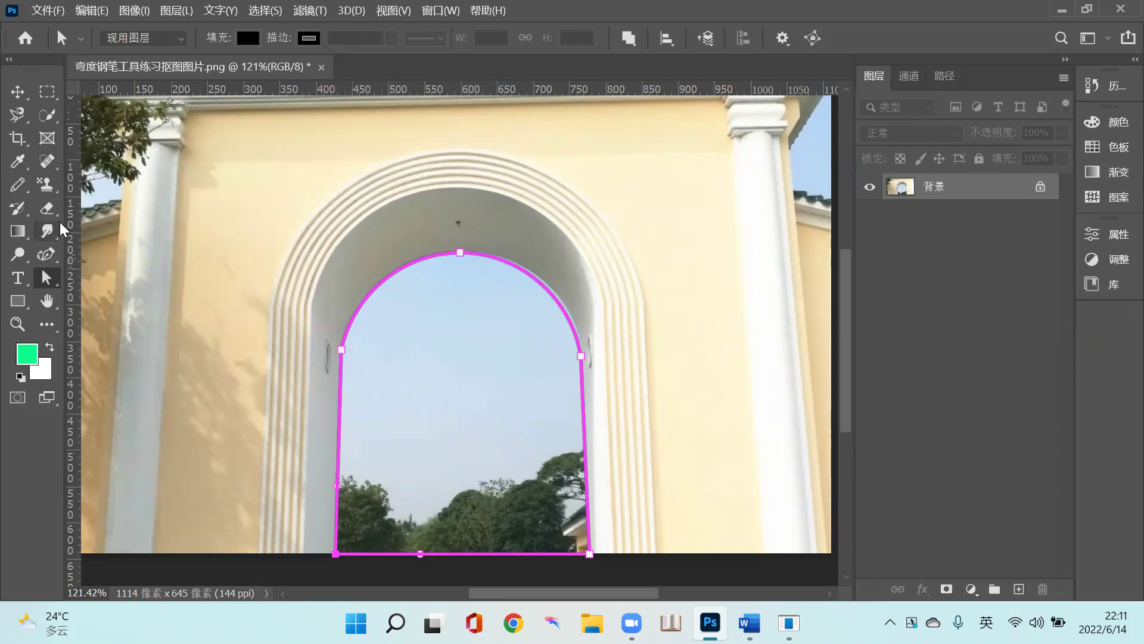
# - Delete the anchor point at the crown of the arch path using the standard Pen tool (钢笔工具)
pyautogui.click(48, 254)
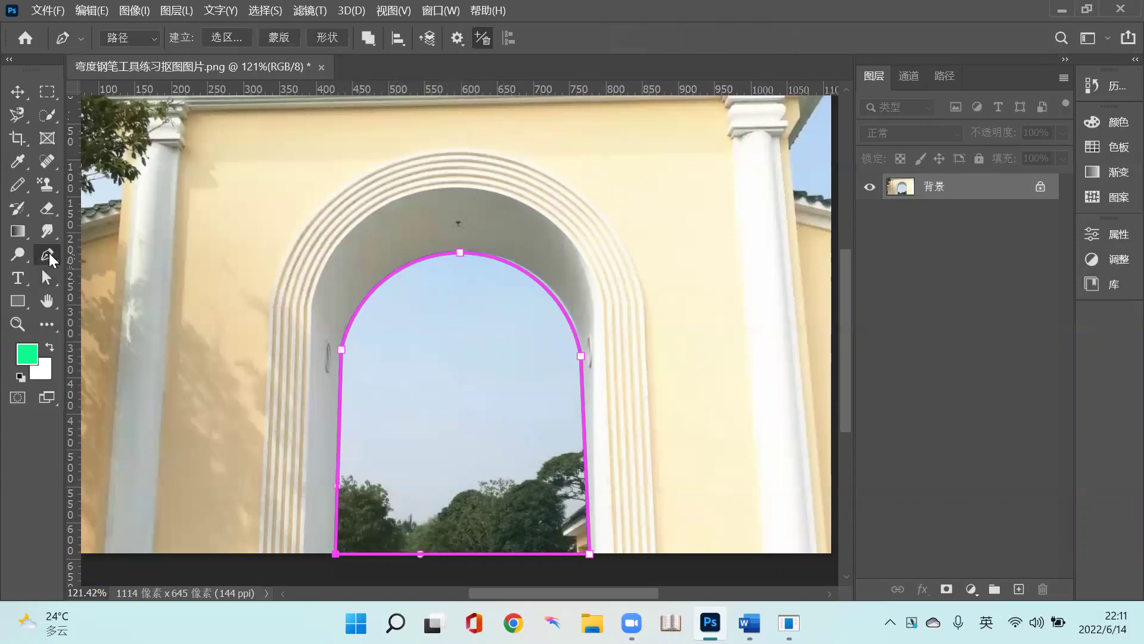
pyautogui.rightClick(49, 256)
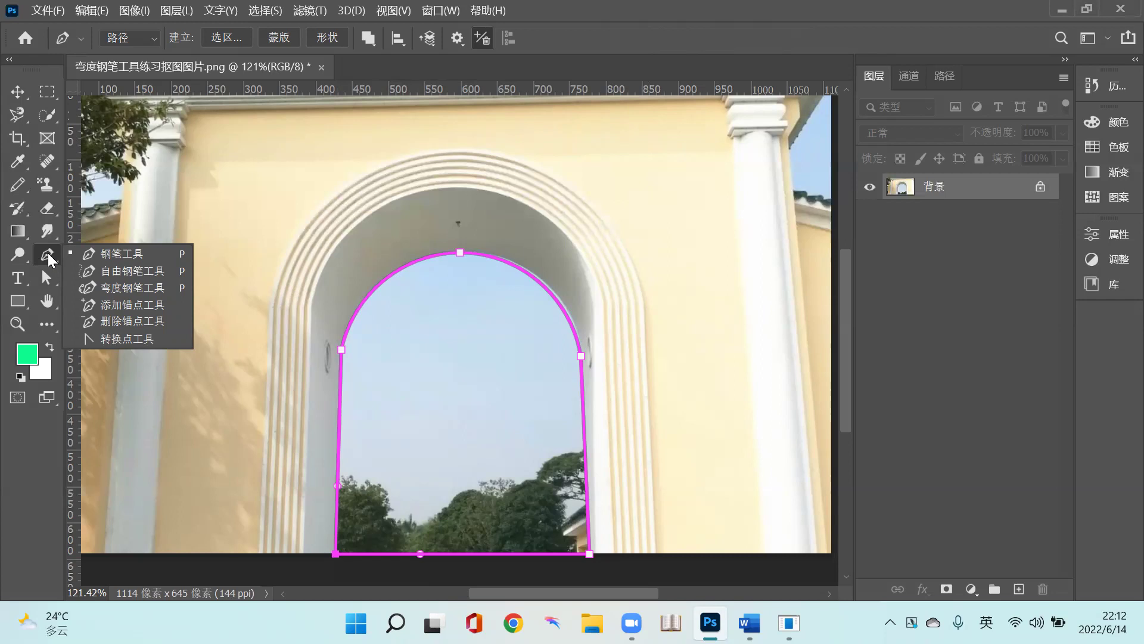
pyautogui.click(100, 253)
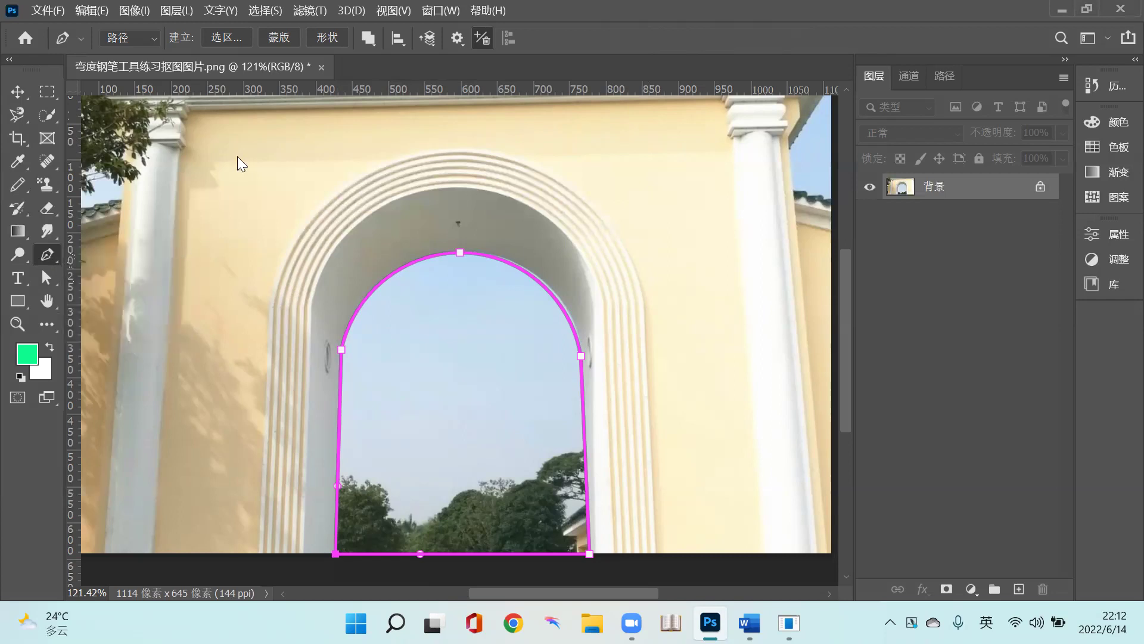
pyautogui.click(485, 40)
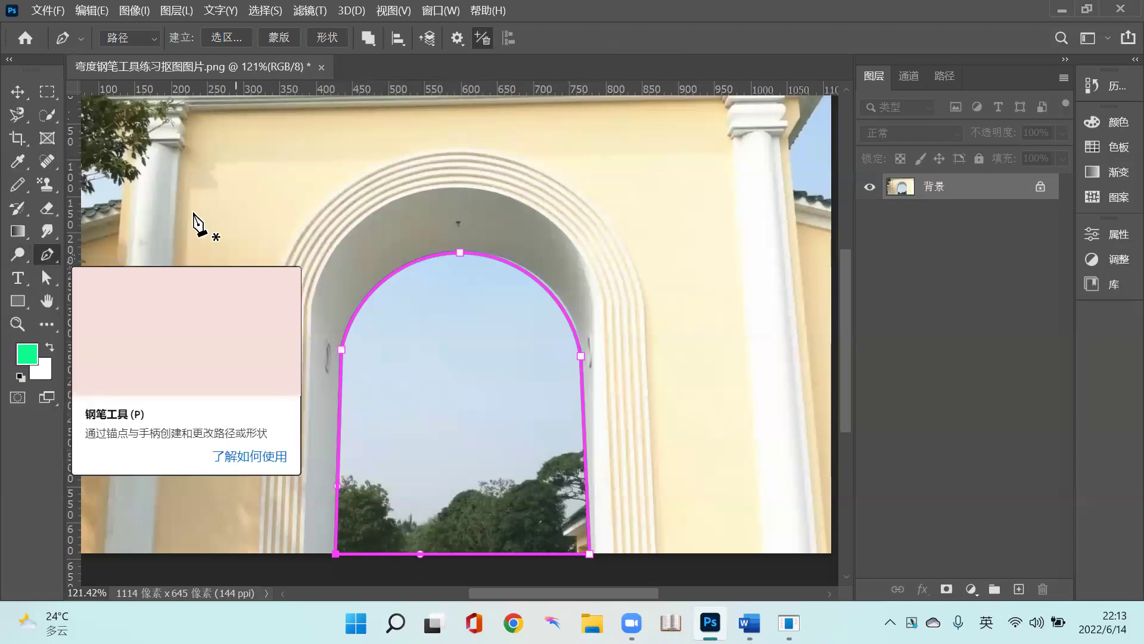
pyautogui.rightClick(42, 264)
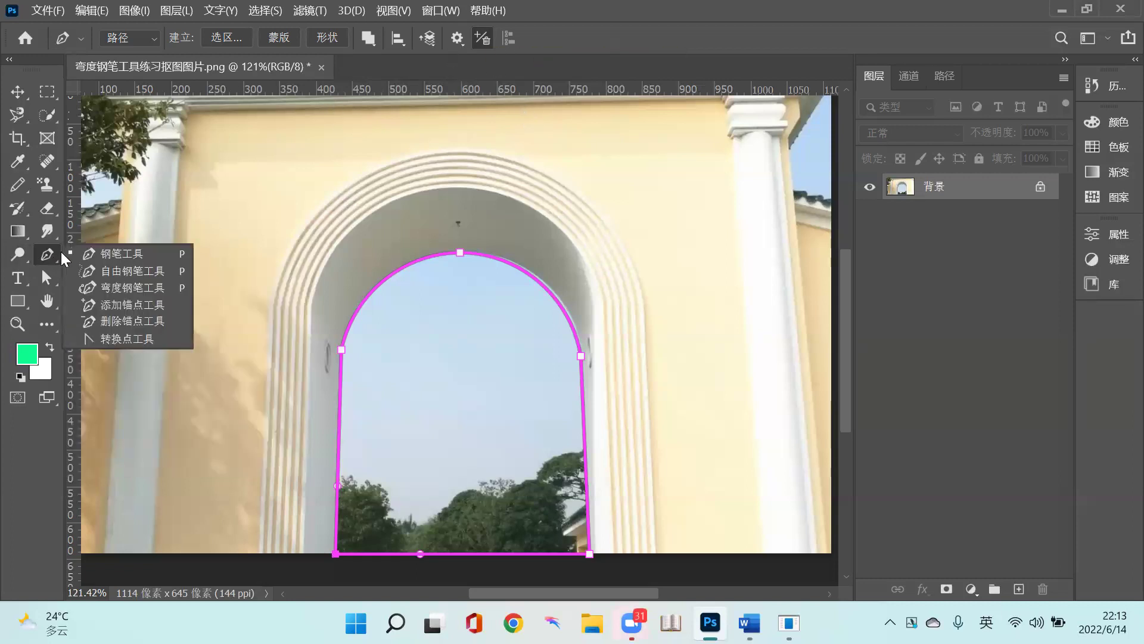
pyautogui.click(125, 253)
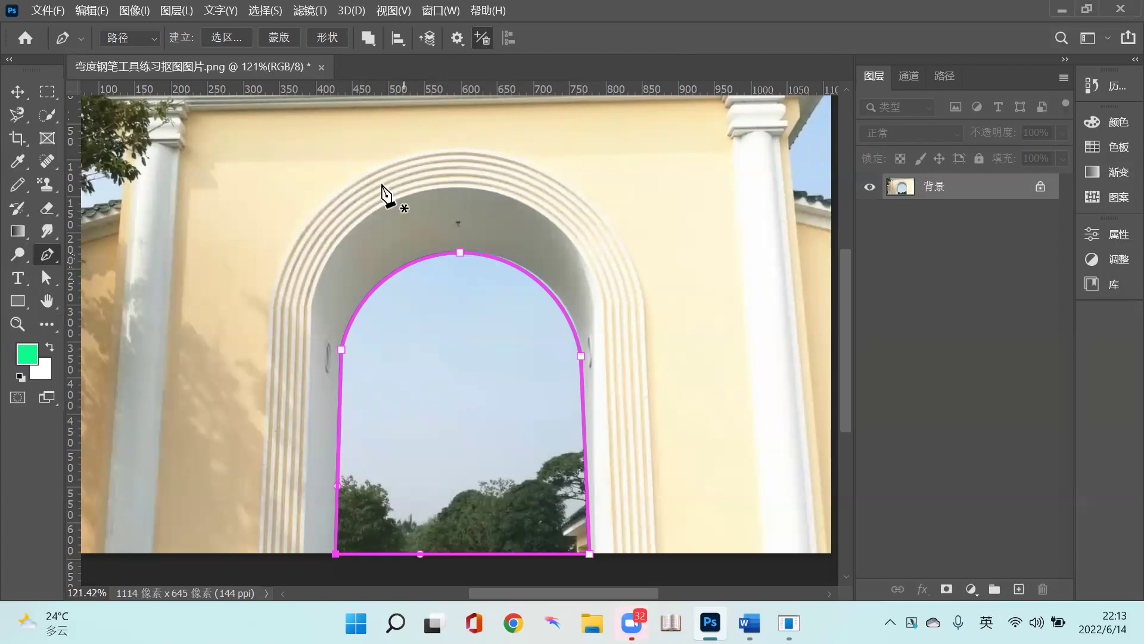
pyautogui.click(460, 253)
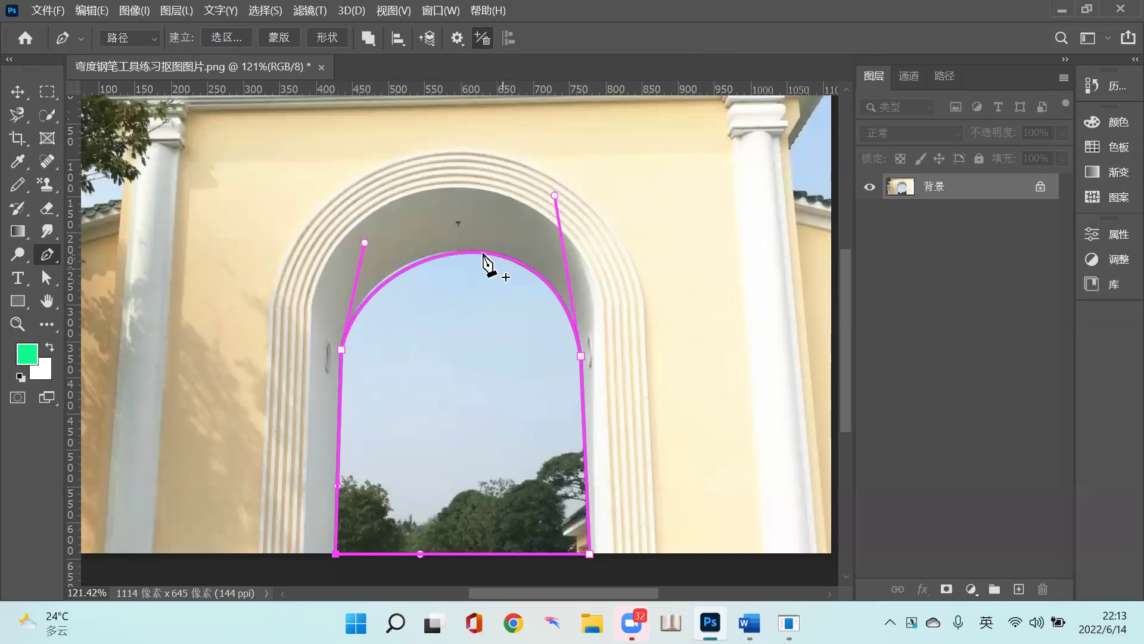
# - Add an anchor point on the arch's upper curve, slightly right of its crown, with the Pen tool
pyautogui.click(447, 254)
pyautogui.hotkey('ctrl', 'z')
pyautogui.click(481, 252)
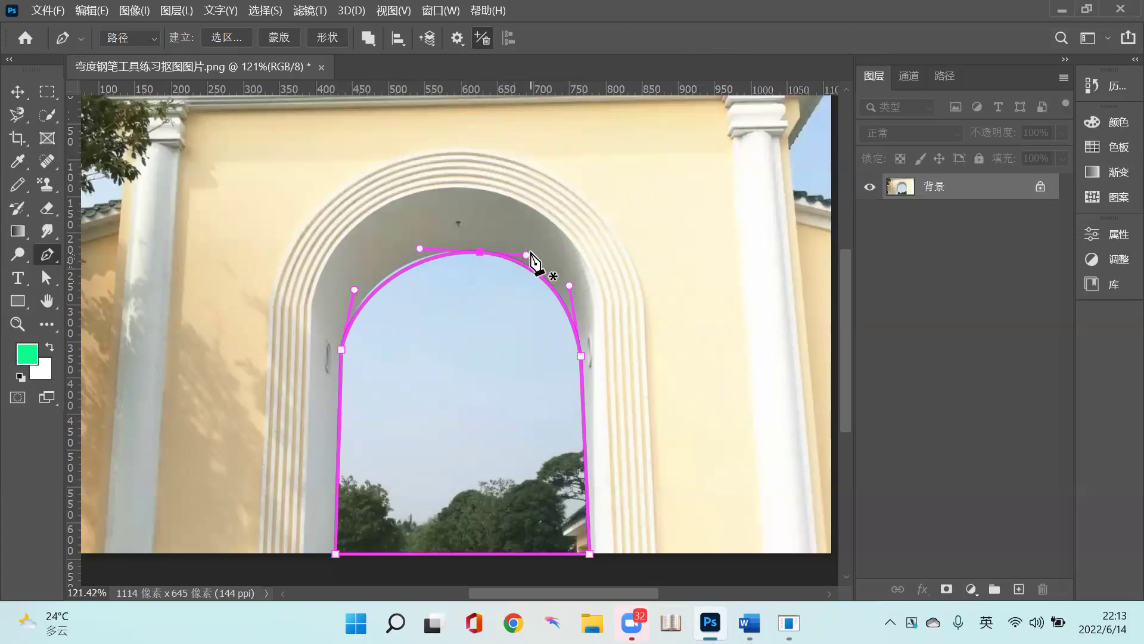
# - Try adding more points beside the crown anchor and starting a stray point above the arch, undoing each one
pyautogui.click(454, 253)
pyautogui.hotkey('ctrl', 'z')
pyautogui.click(497, 255)
pyautogui.hotkey('ctrl', 'z')
pyautogui.moveTo(403, 232); pyautogui.dragTo(435, 263)
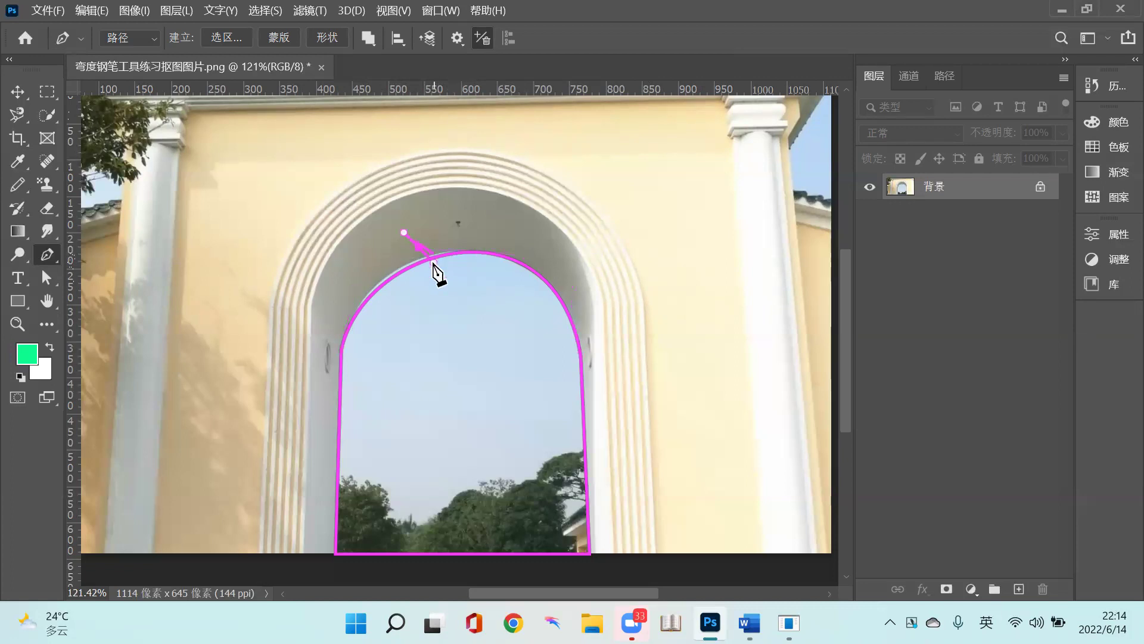
pyautogui.hotkey('ctrl', 'z')
# - Adjust both direction handles of the new crown anchor with the Direct Selection tool to fit the arch's edge
pyautogui.click(47, 278)
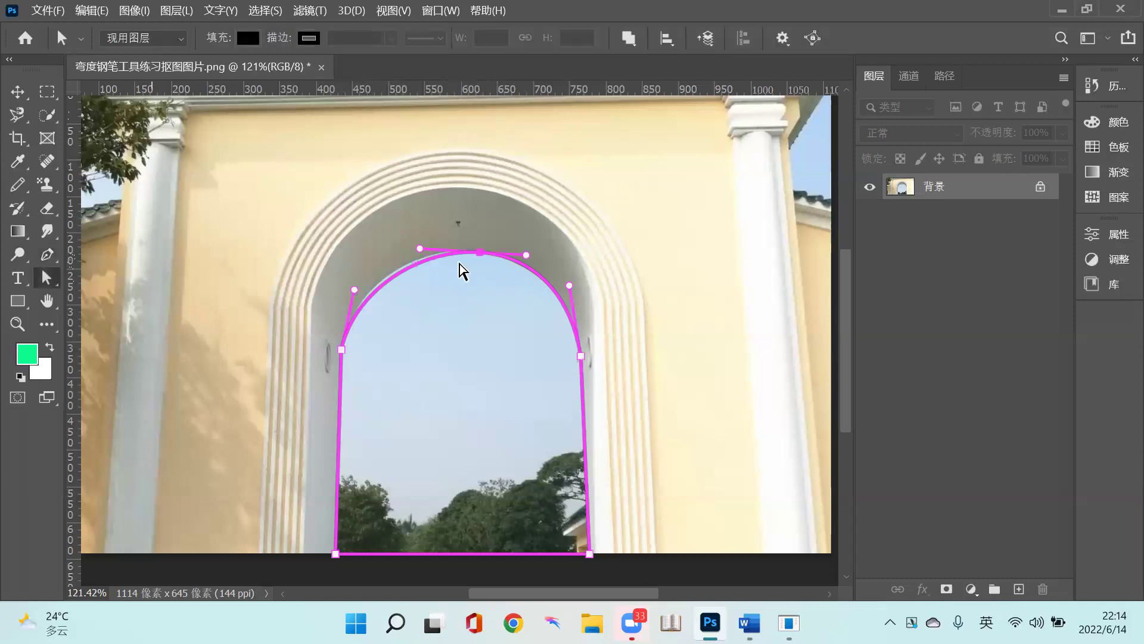
pyautogui.moveTo(388, 242); pyautogui.dragTo(414, 246)
pyautogui.moveTo(525, 261); pyautogui.dragTo(528, 261)
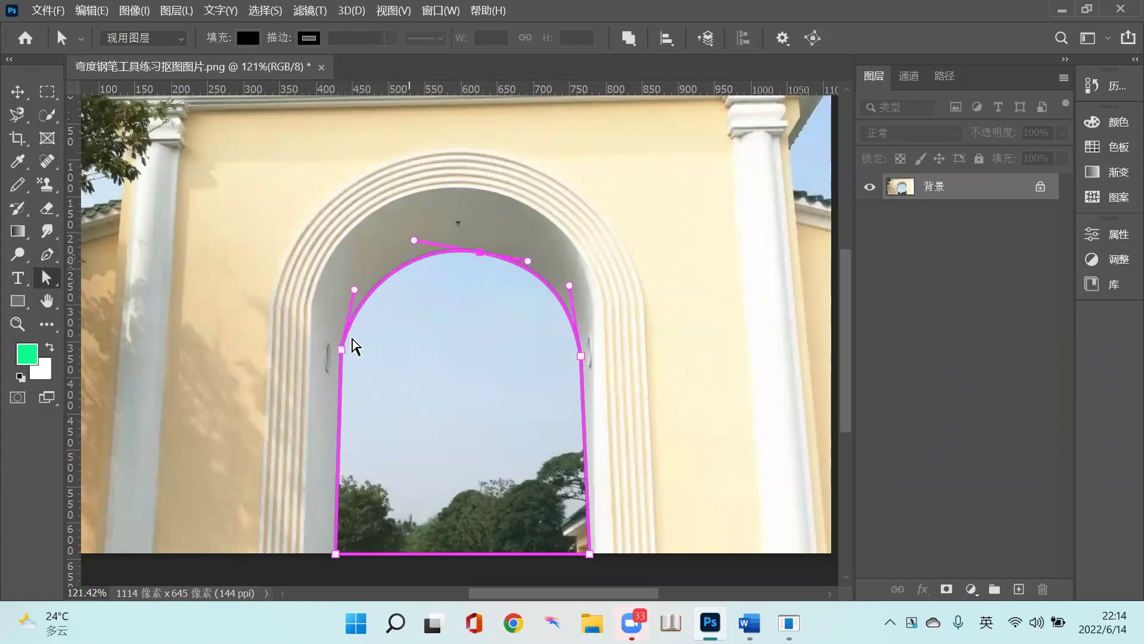
# - Delete the arch's left shoulder anchor with the Pen tool and add a replacement anchor slightly higher on the curve
pyautogui.click(47, 255)
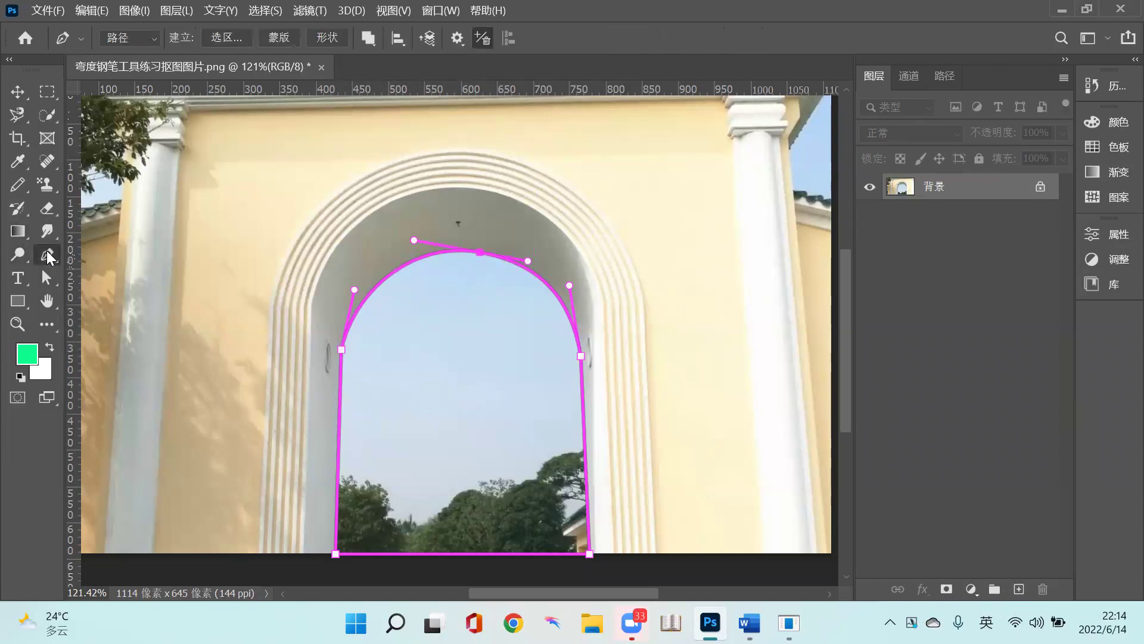
pyautogui.press('shift')
pyautogui.click(341, 349)
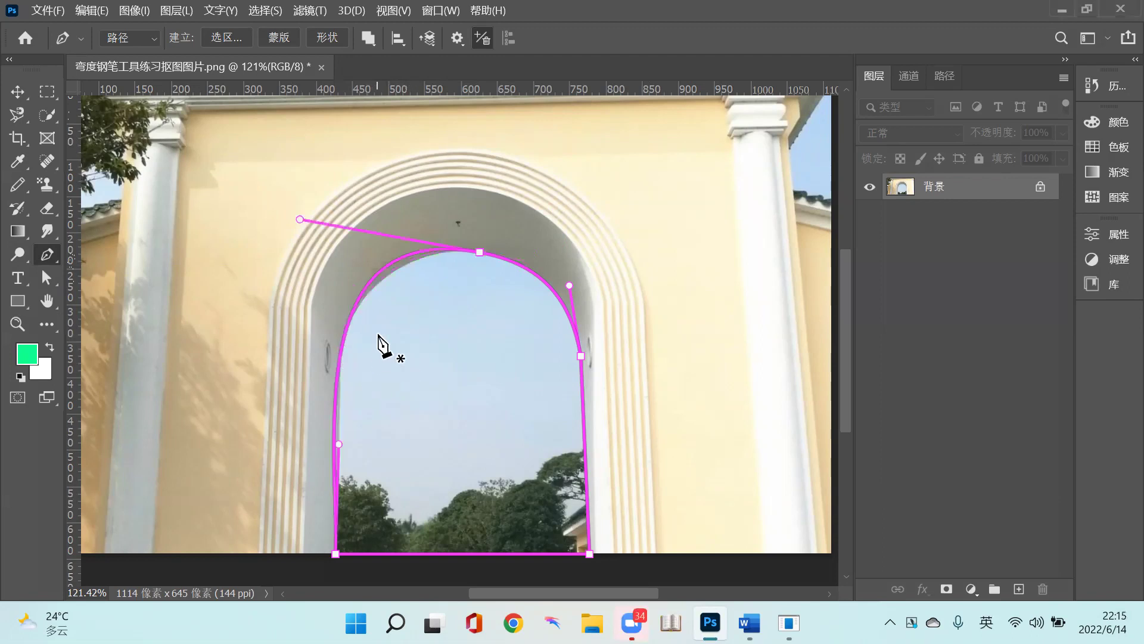
pyautogui.click(346, 330)
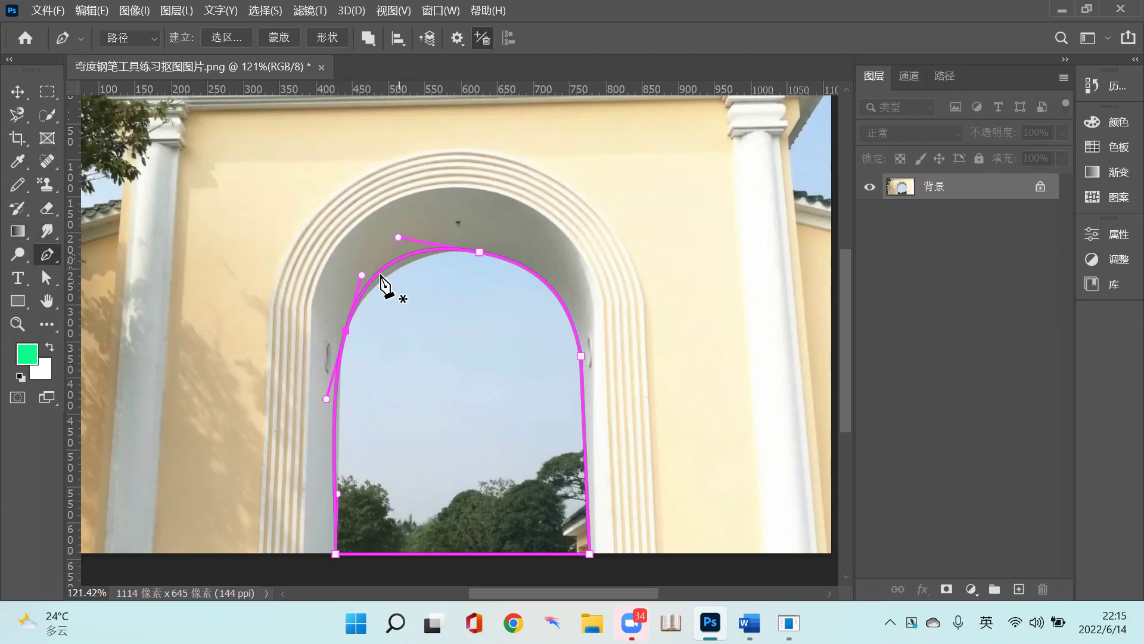
# - Refine the arch's upper-left curve by adjusting the direction handles of the crown and left shoulder anchors with the Direct Selection tool
pyautogui.click(52, 279)
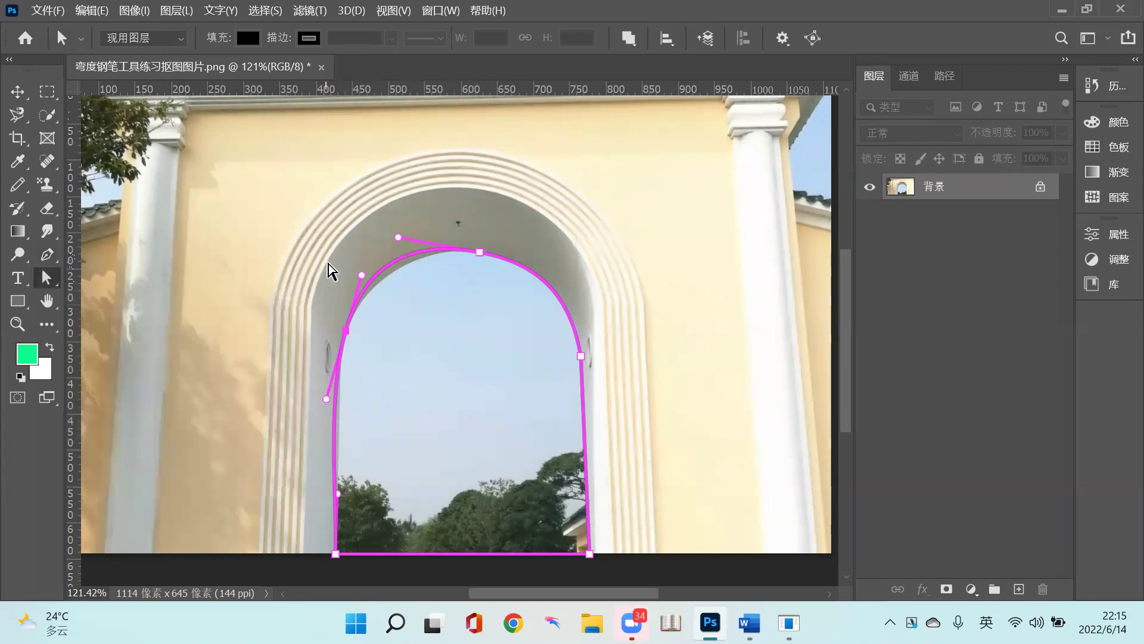
pyautogui.rightClick(47, 279)
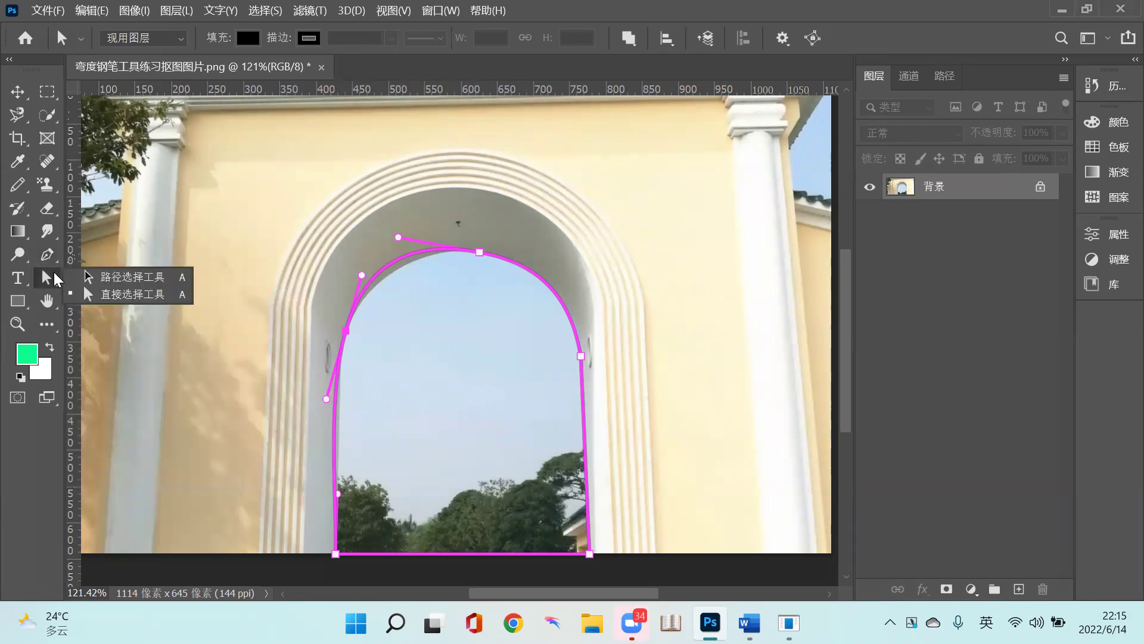
pyautogui.click(99, 296)
pyautogui.click(480, 254)
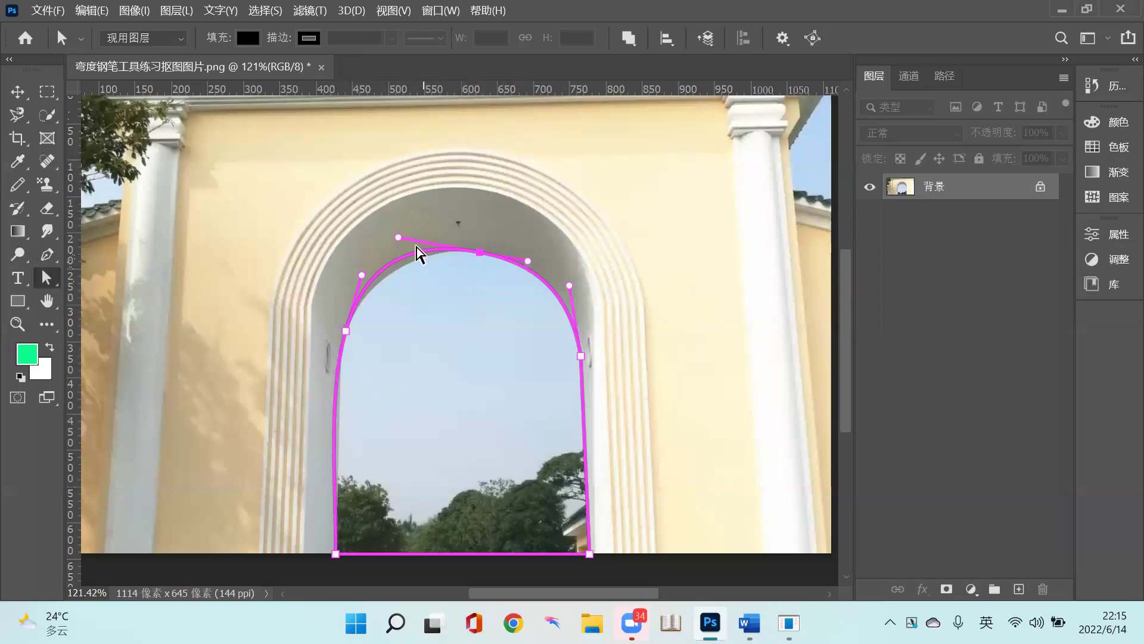
pyautogui.moveTo(398, 238); pyautogui.dragTo(395, 241)
pyautogui.click(361, 275)
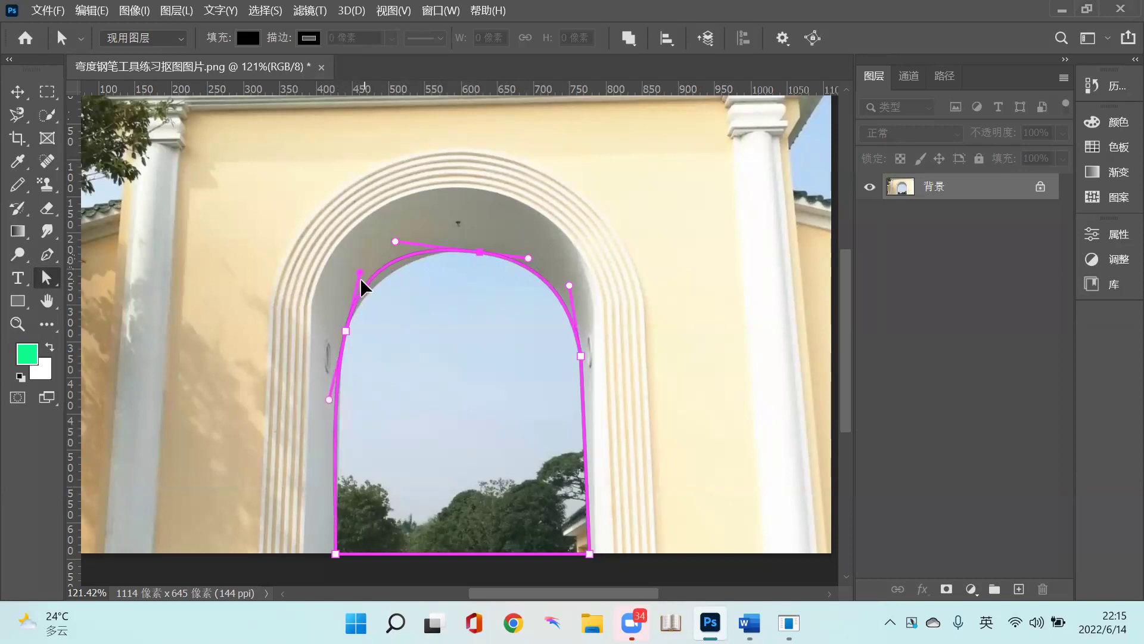
pyautogui.moveTo(361, 281); pyautogui.dragTo(366, 301)
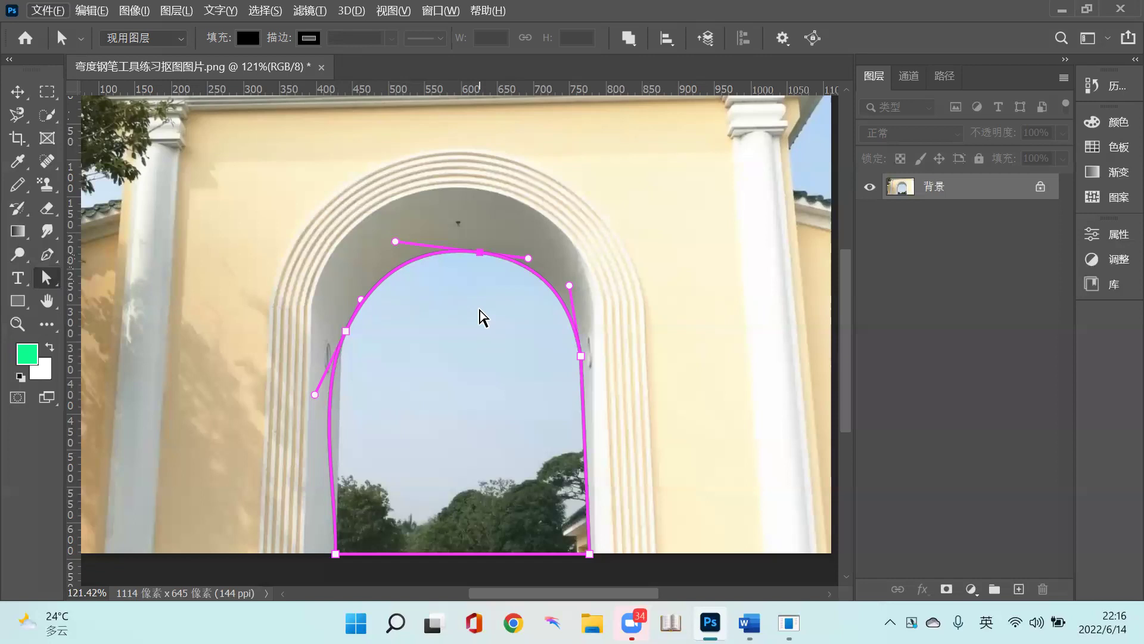
# - Try deleting the selected crown anchor together with its adjoining curve segments, undoing each deletion
pyautogui.press('Delete')
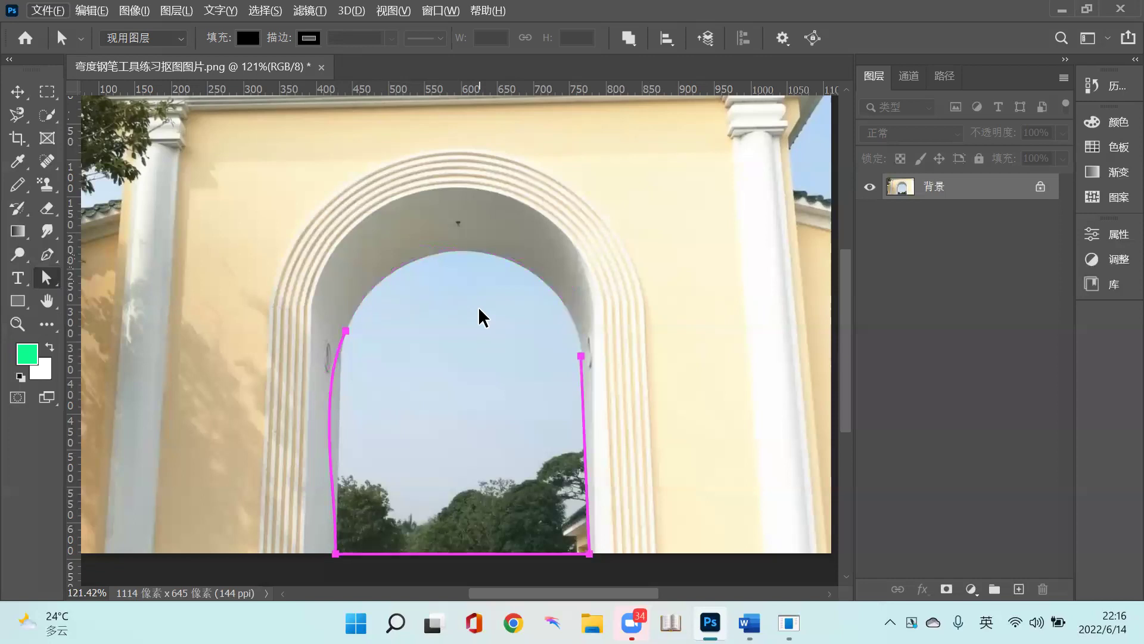
pyautogui.hotkey('ctrl', 'z')
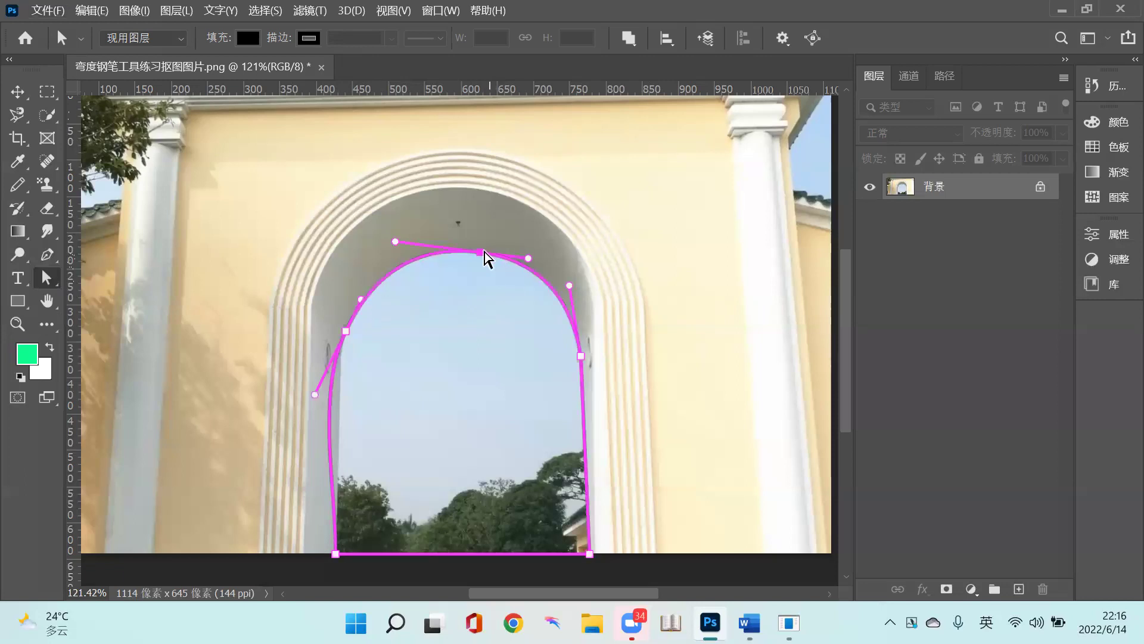
pyautogui.press('Delete')
pyautogui.hotkey('ctrl', 'z')
pyautogui.press('Delete')
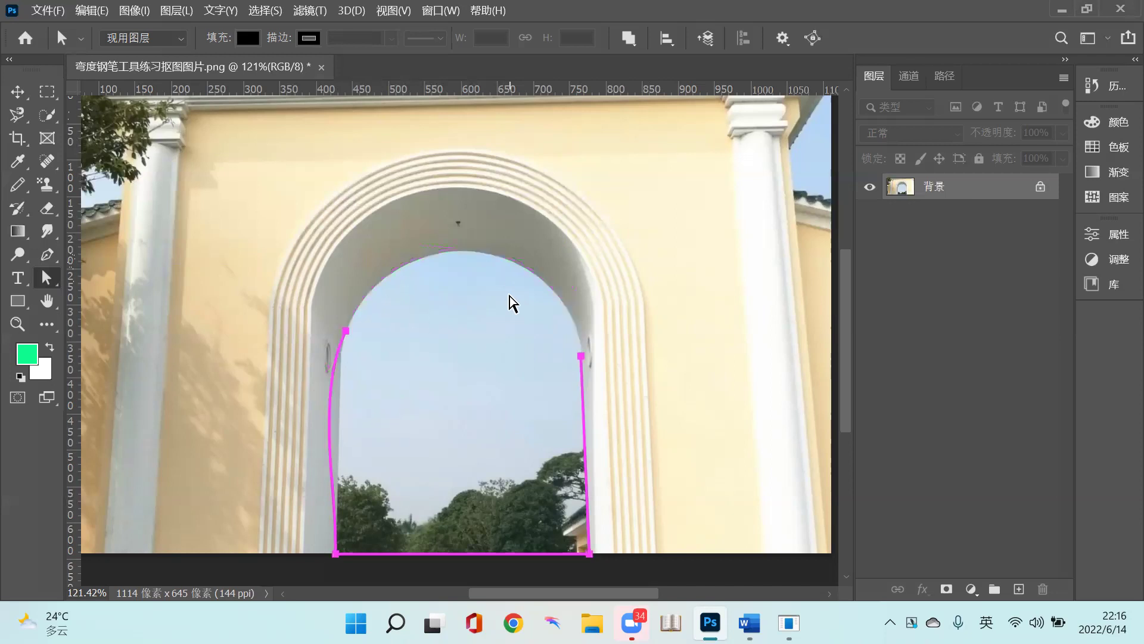
pyautogui.hotkey('ctrl', 'z')
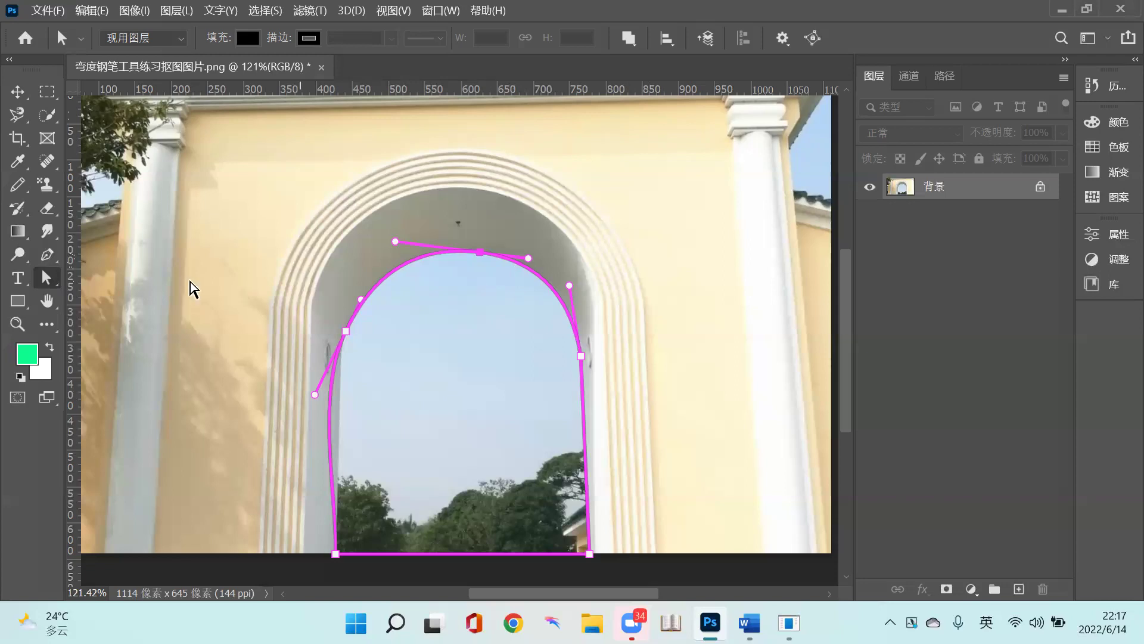
# - Review the path commands offered on the crown anchor and switch back to the Pen tool
pyautogui.rightClick(480, 252)
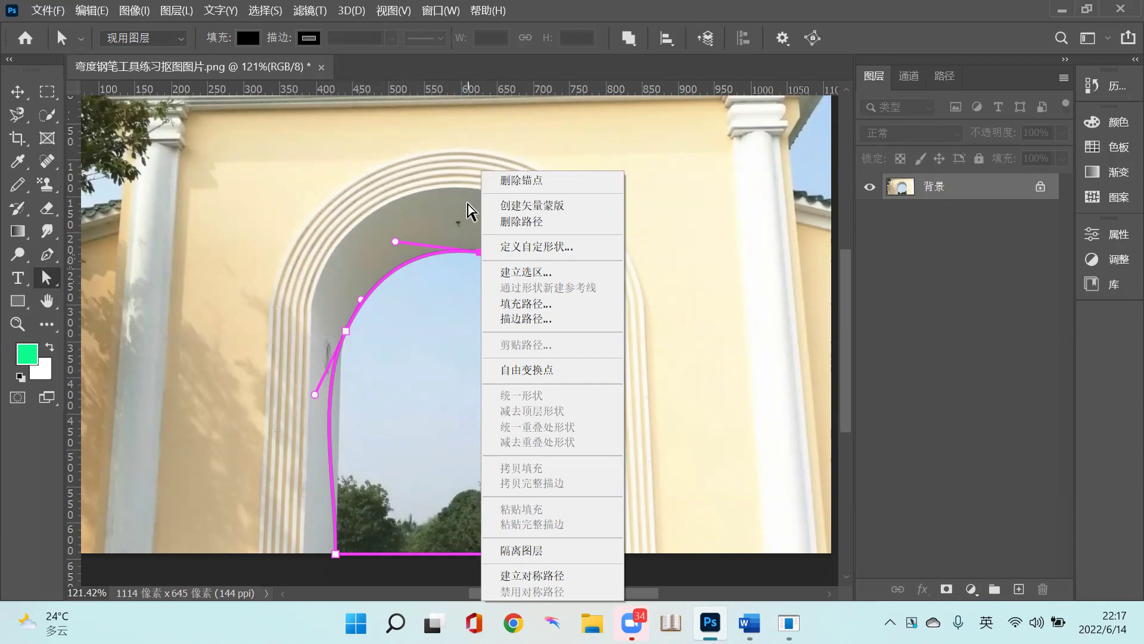
pyautogui.press('Escape')
pyautogui.moveTo(48, 254); pyautogui.dragTo(90, 252)
pyautogui.click(90, 252)
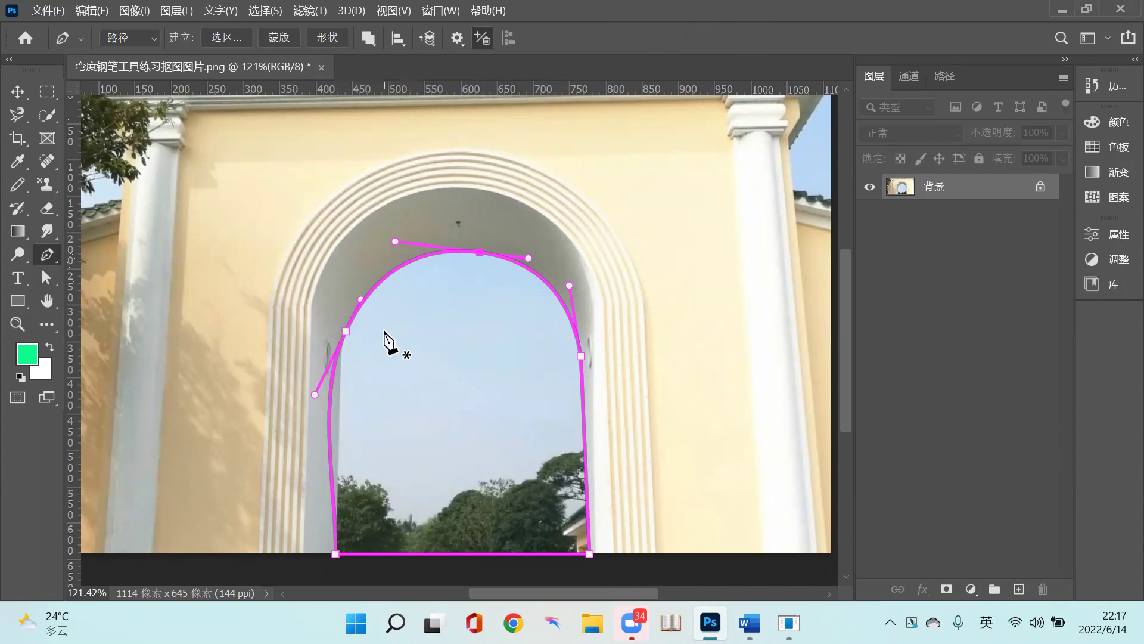
# - Return to the Direct Selection tool, delete the crown anchor with its adjoining segments once more, and undo the deletion
pyautogui.click(47, 278)
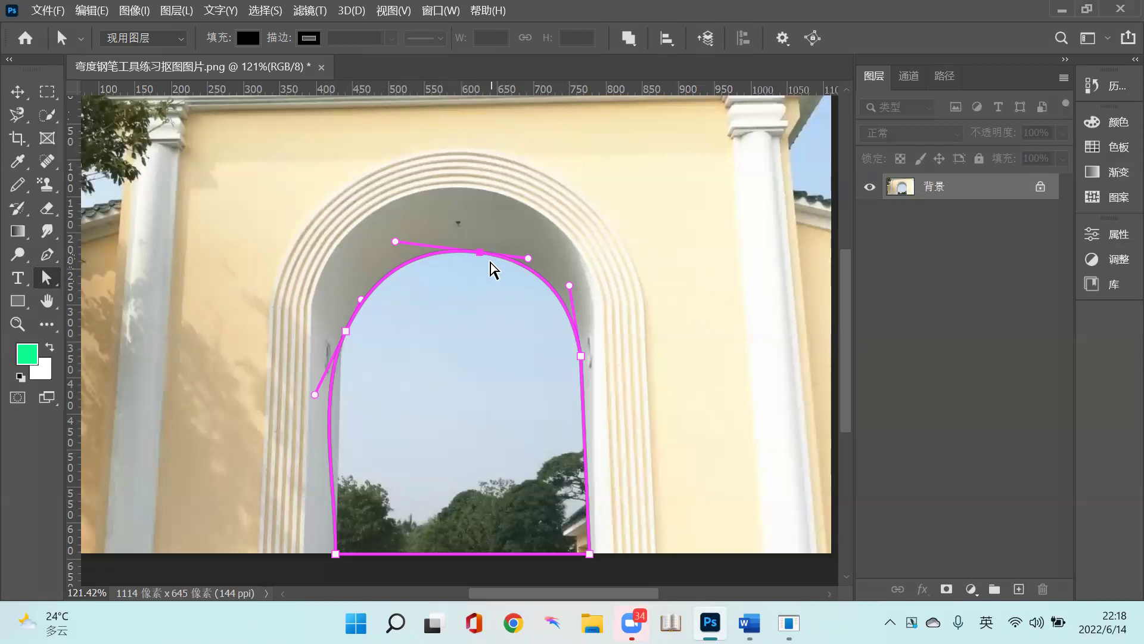
pyautogui.press('Delete')
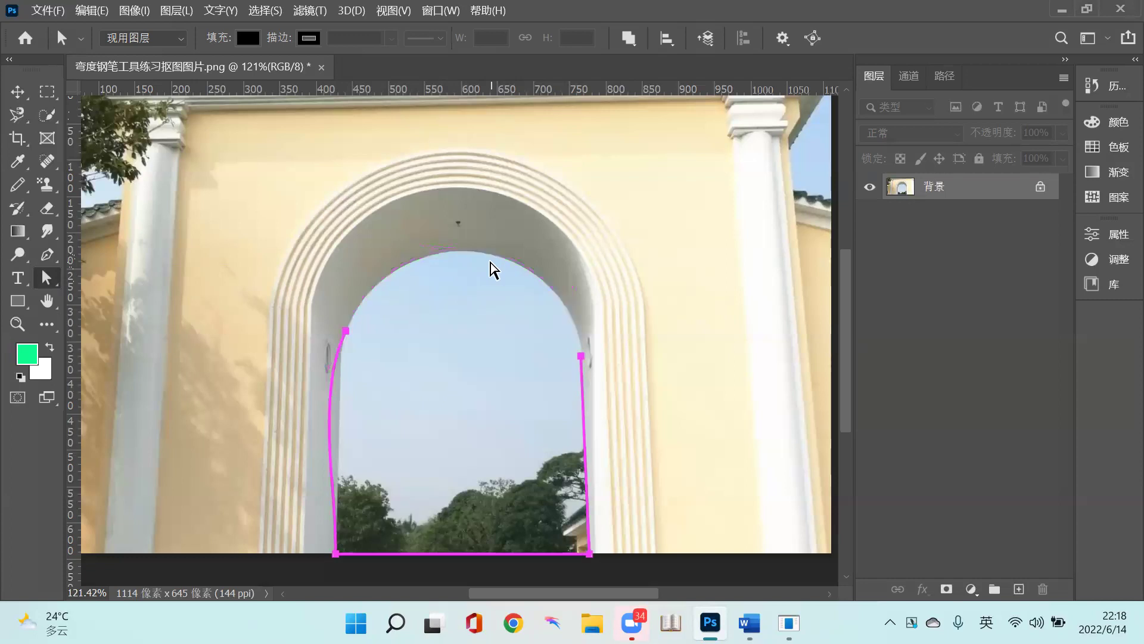
pyautogui.hotkey('ctrl', 'z')
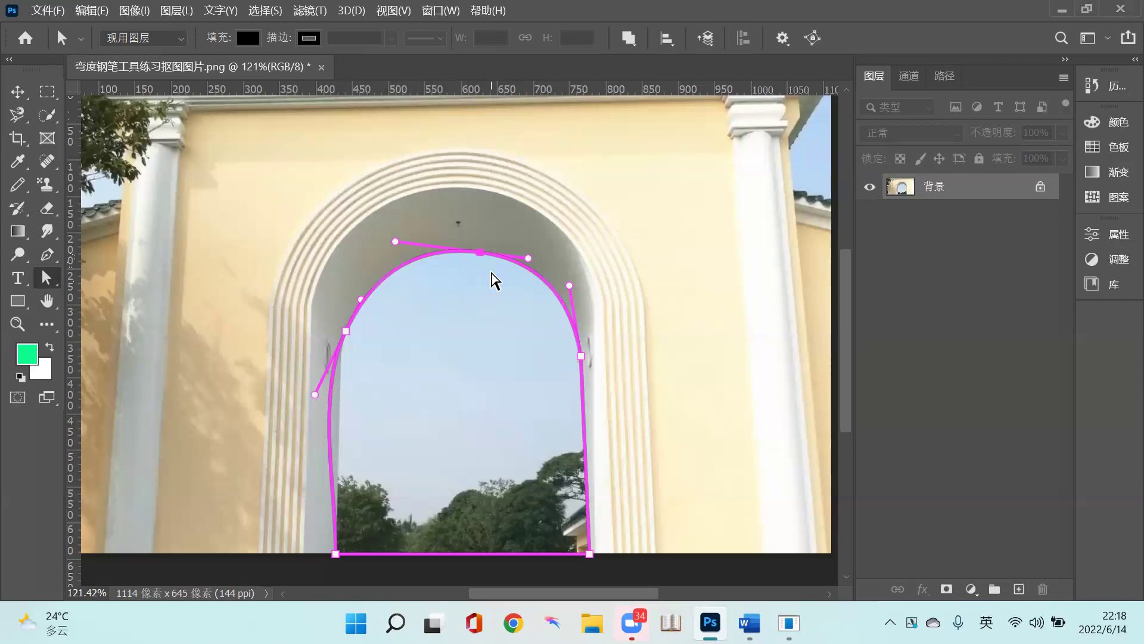
# - Try deleting only the arch's upper-left curve segment with the Direct Selection tool, and undo the deletion
pyautogui.click(358, 219)
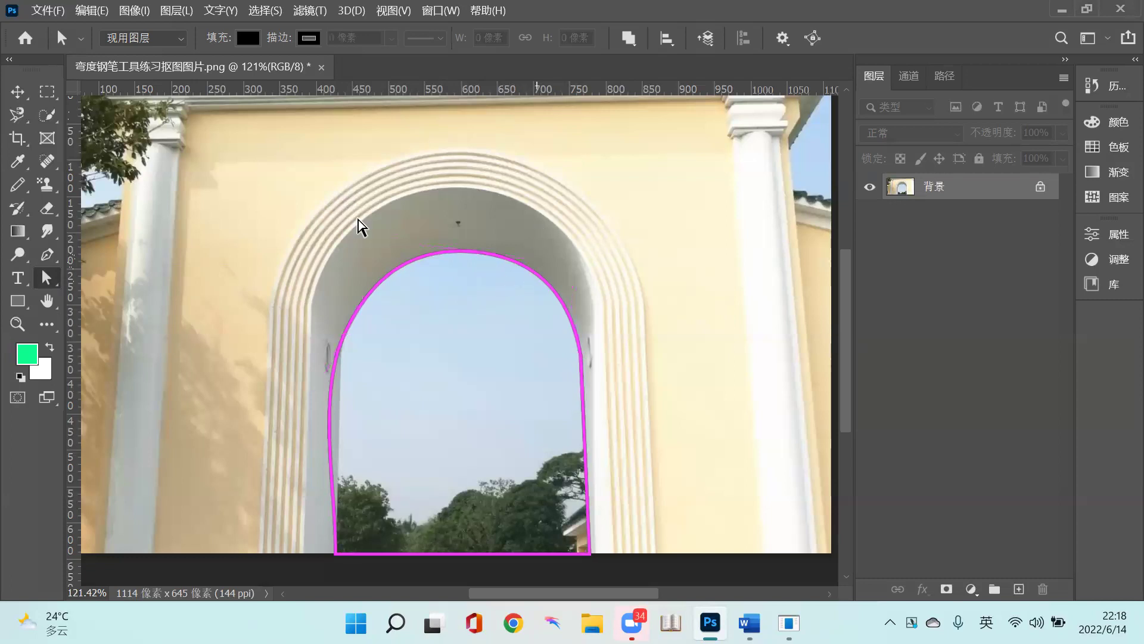
pyautogui.rightClick(53, 288)
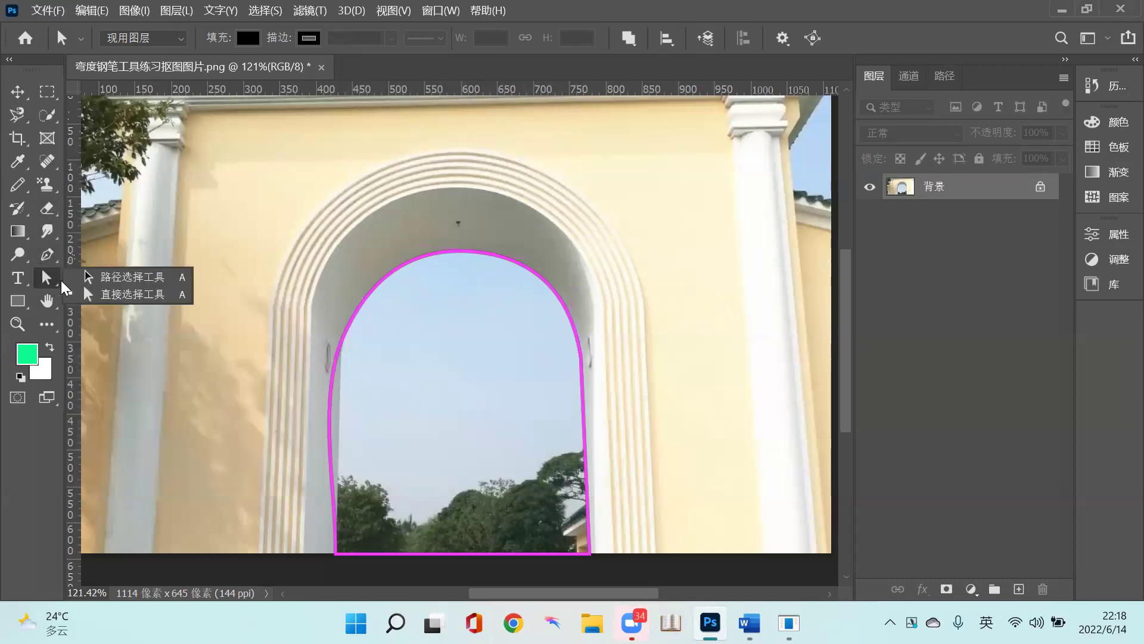
pyautogui.click(106, 297)
pyautogui.click(434, 256)
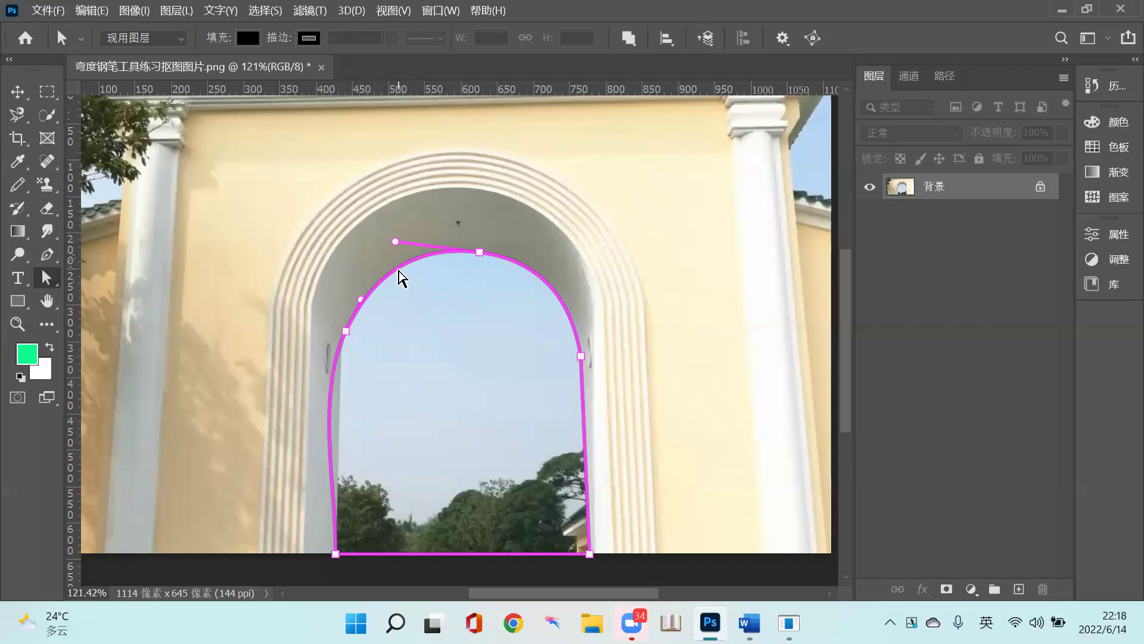
pyautogui.press('Delete')
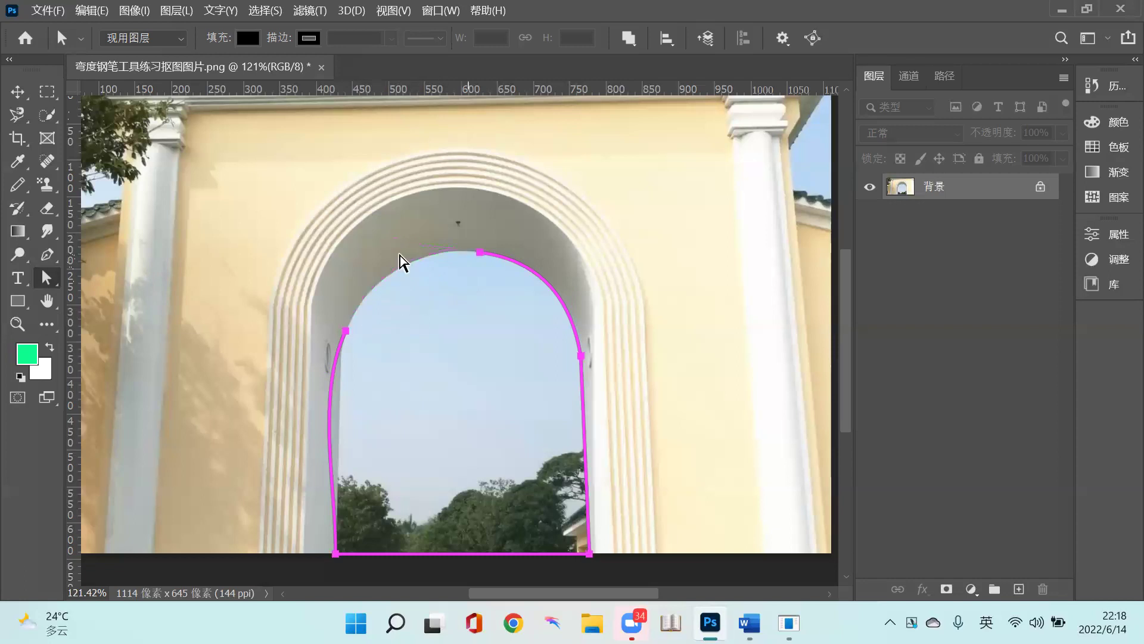
pyautogui.hotkey('ctrl', 'z')
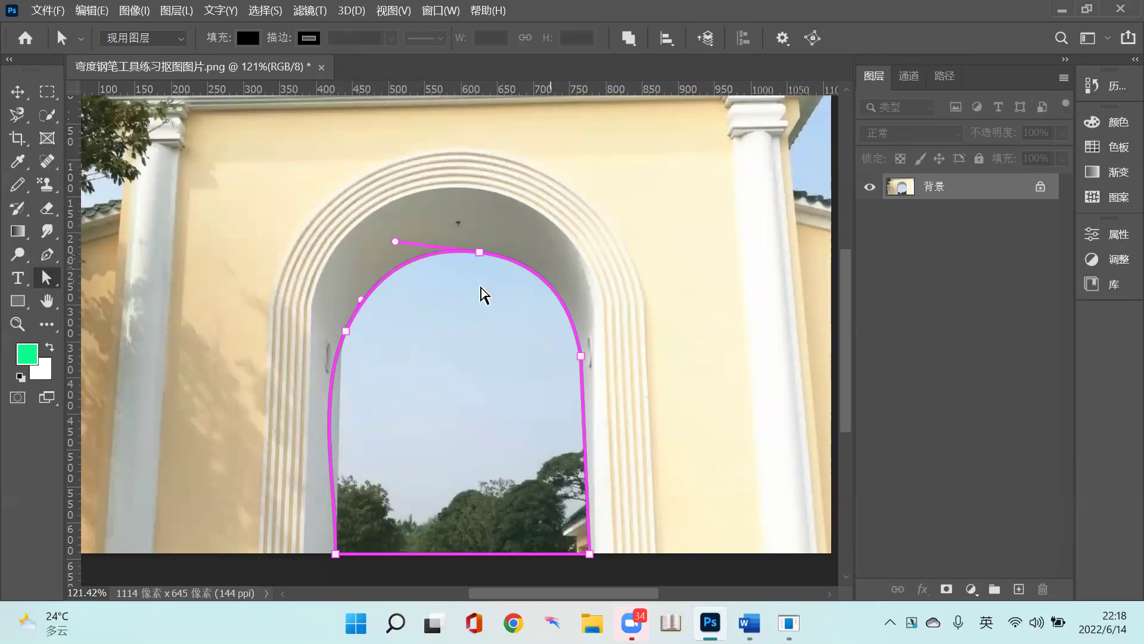
# - Try deleting the arch's upper-right curve segment with the Direct Selection tool, and undo the deletion
pyautogui.rightClick(46, 277)
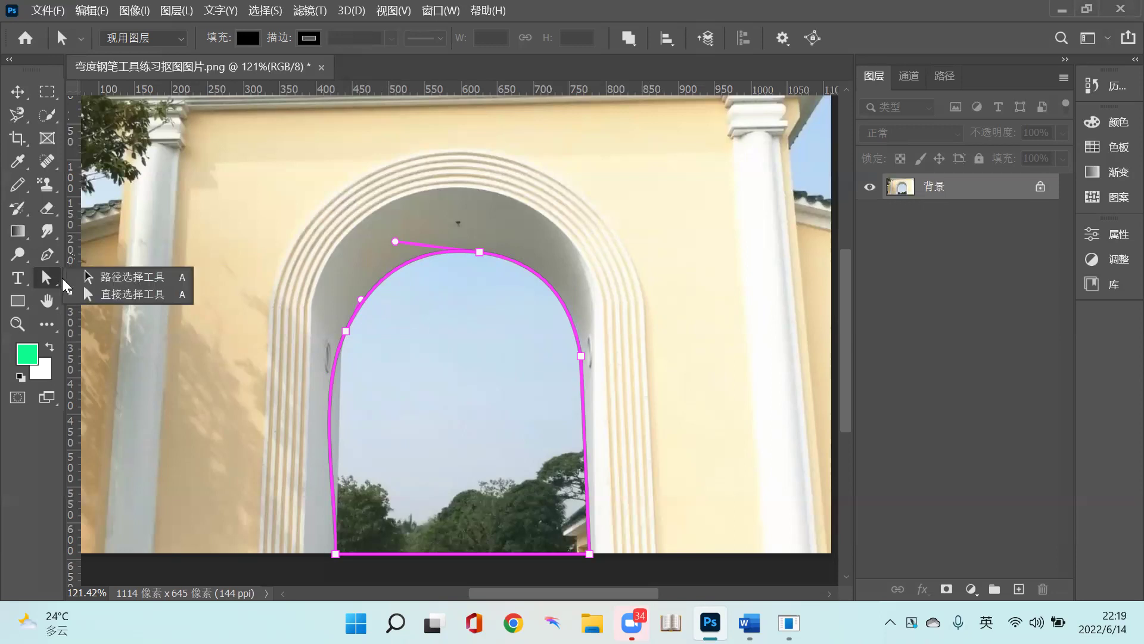
pyautogui.click(123, 295)
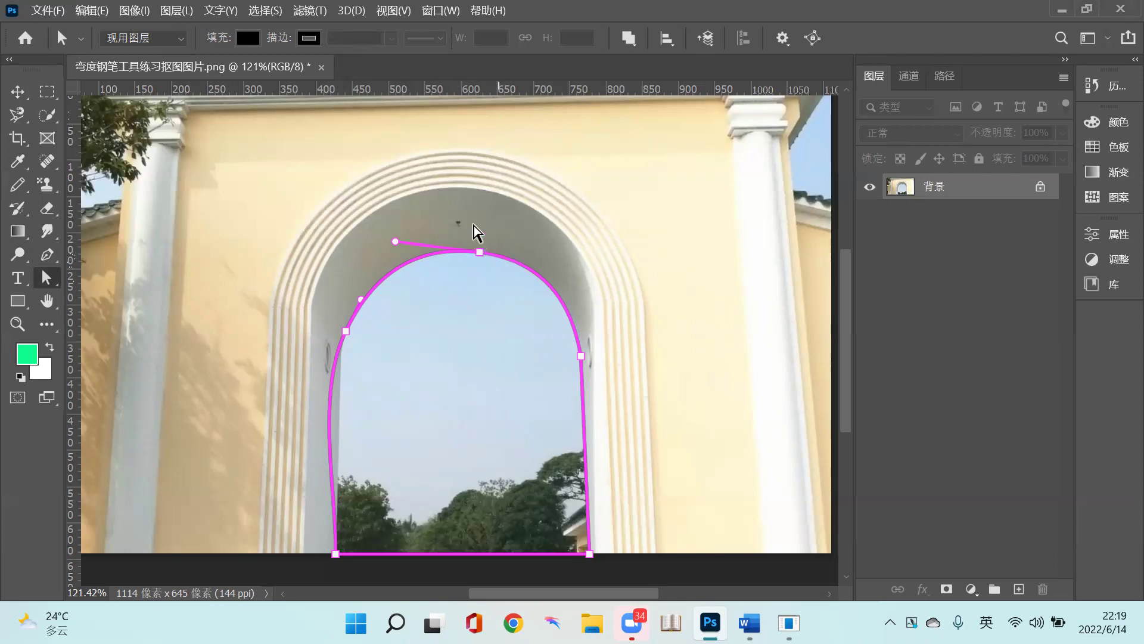
pyautogui.click(547, 289)
pyautogui.hotkey('ctrl', 'z')
pyautogui.hotkey('ctrl', 'shift', 'z')
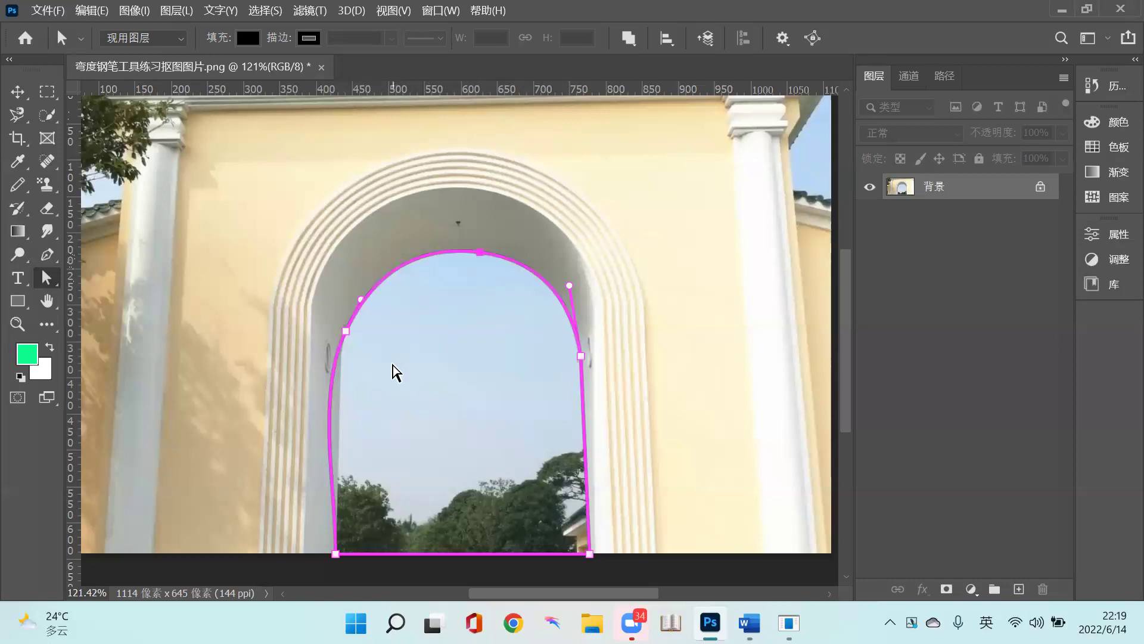
# - Try deleting the path segments along both vertical sides of the archway, undo it, and deselect the path's anchors
pyautogui.click(331, 398)
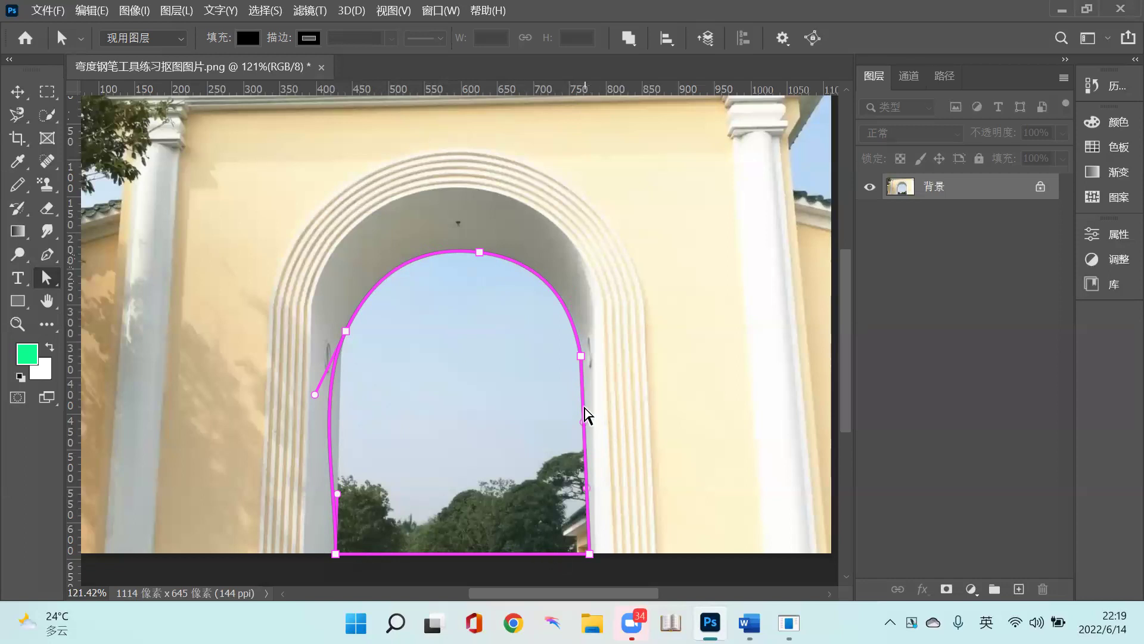
pyautogui.press('Delete')
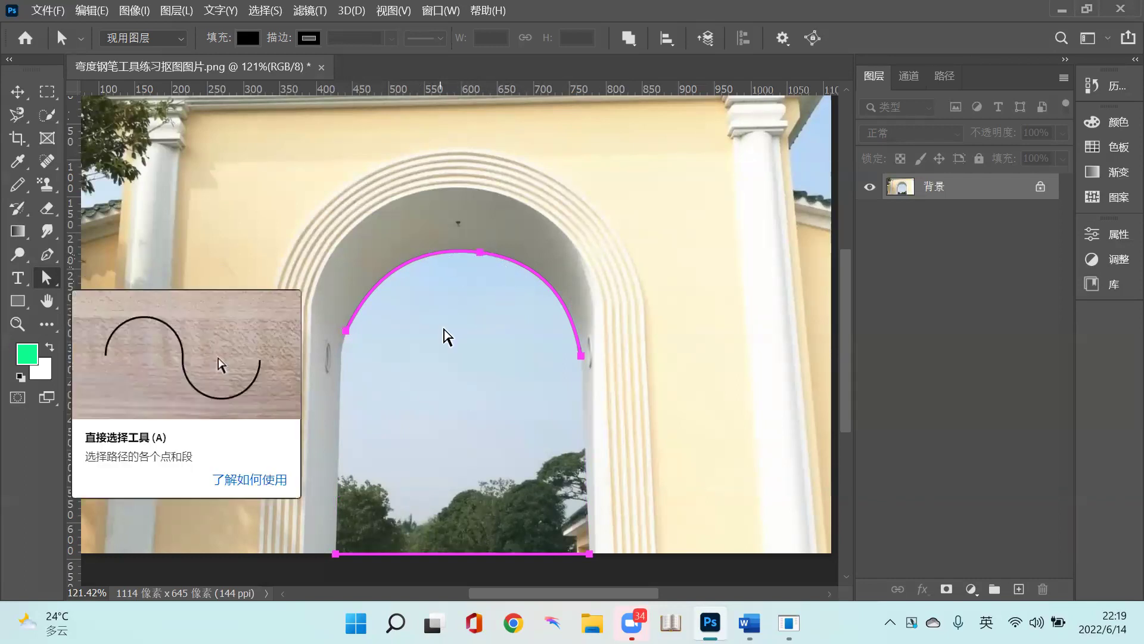
pyautogui.hotkey('ctrl', 'shift', 'z')
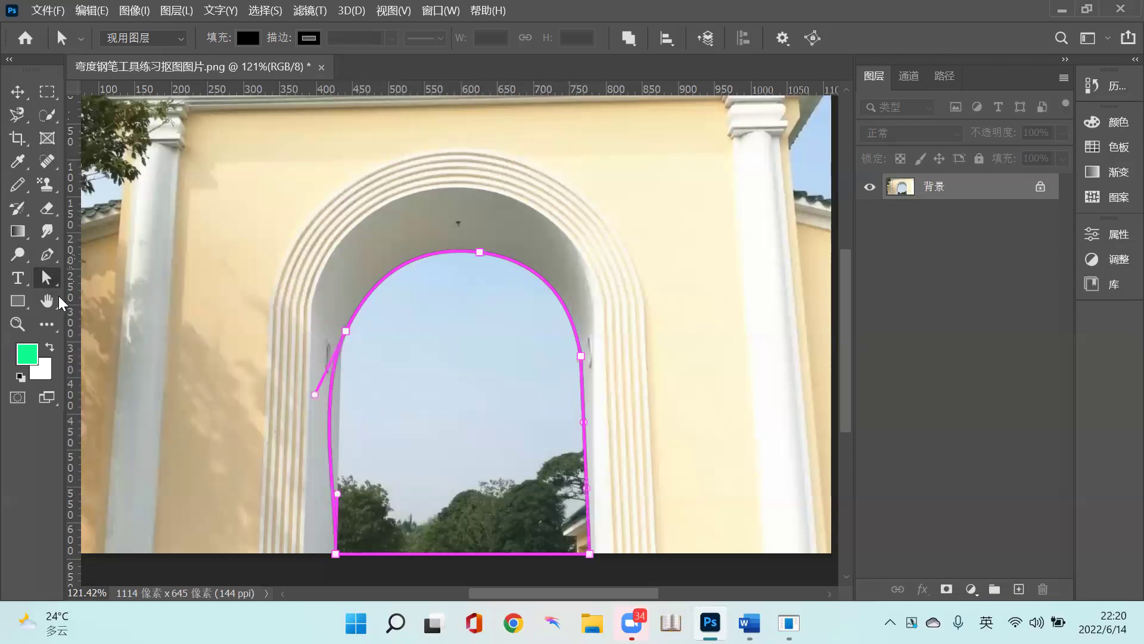
pyautogui.click(450, 252)
pyautogui.press('Escape')
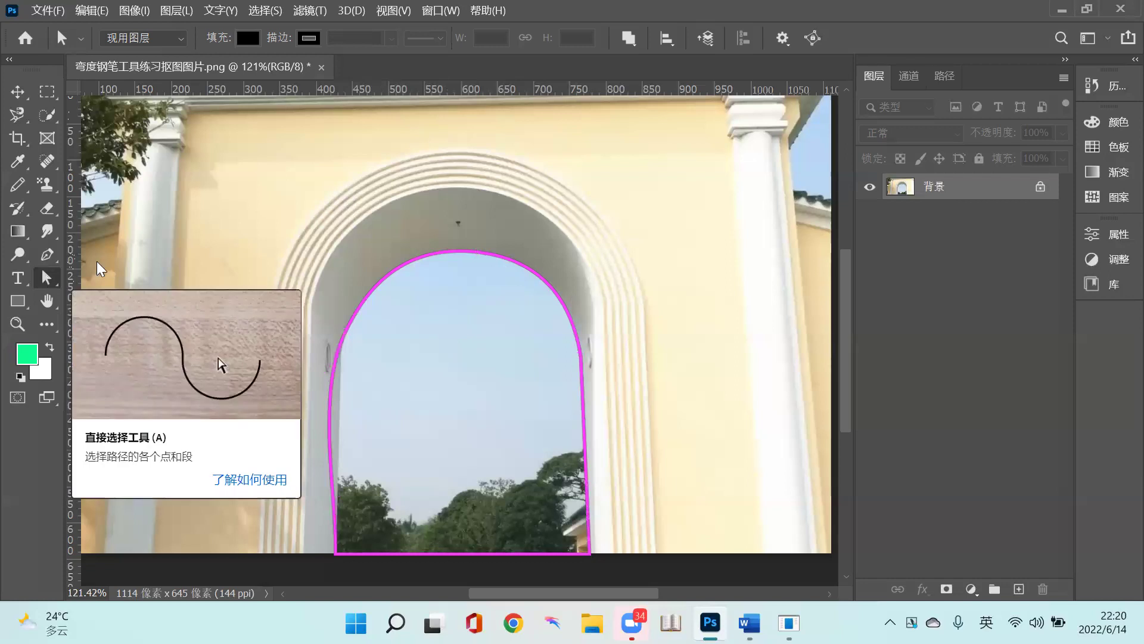
# - Select the crown anchor, try deleting it together with its adjoining curve segments, and undo the deletion
pyautogui.click(479, 252)
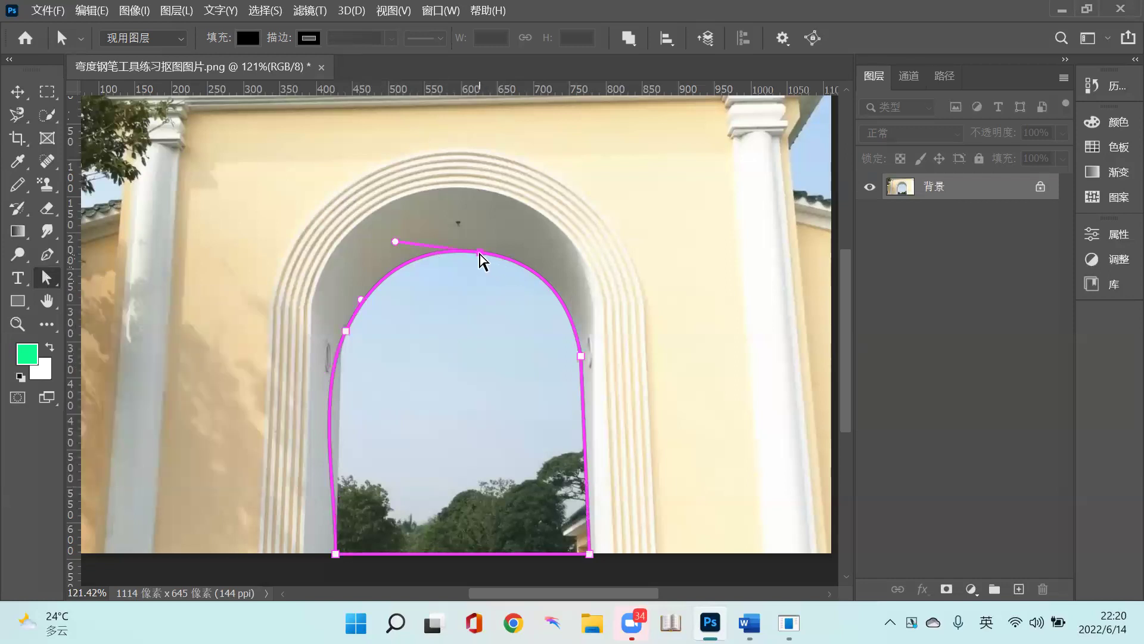
pyautogui.click(480, 253)
pyautogui.press('Delete')
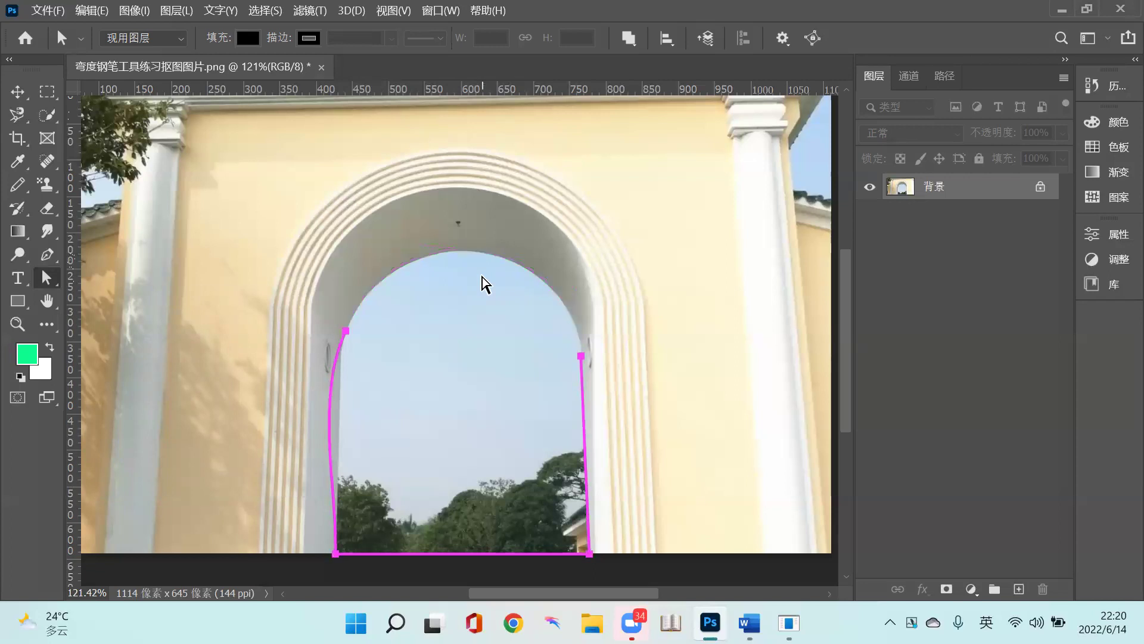
pyautogui.hotkey('ctrl', 'z')
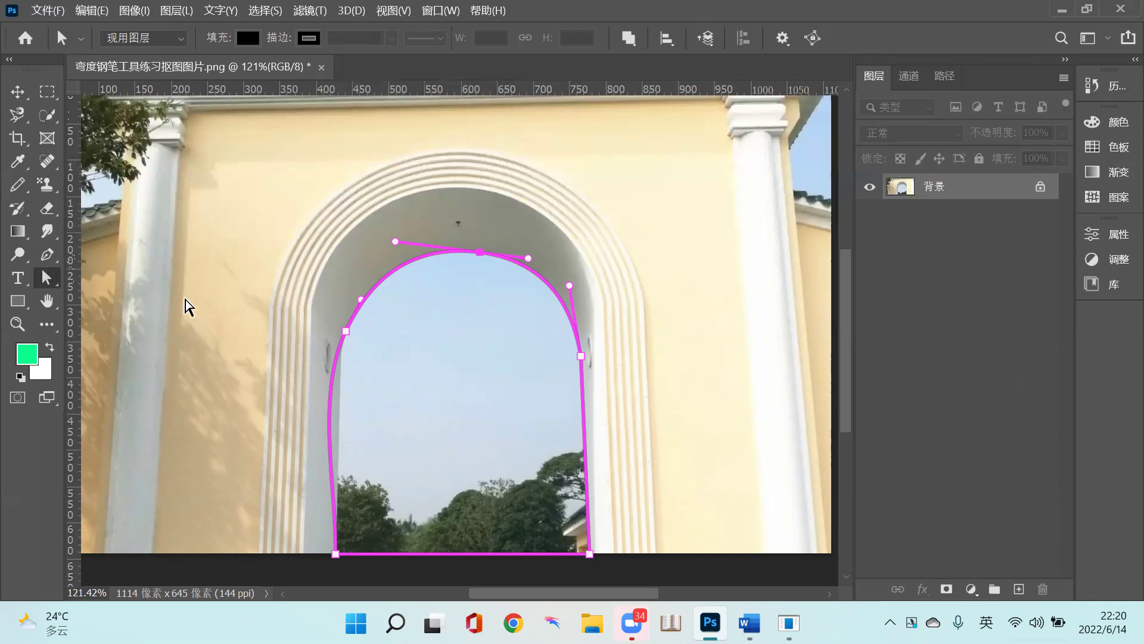
# - Review the Pen tool variants and the path commands offered on the crown anchor, including deleting the anchor point
pyautogui.click(49, 263)
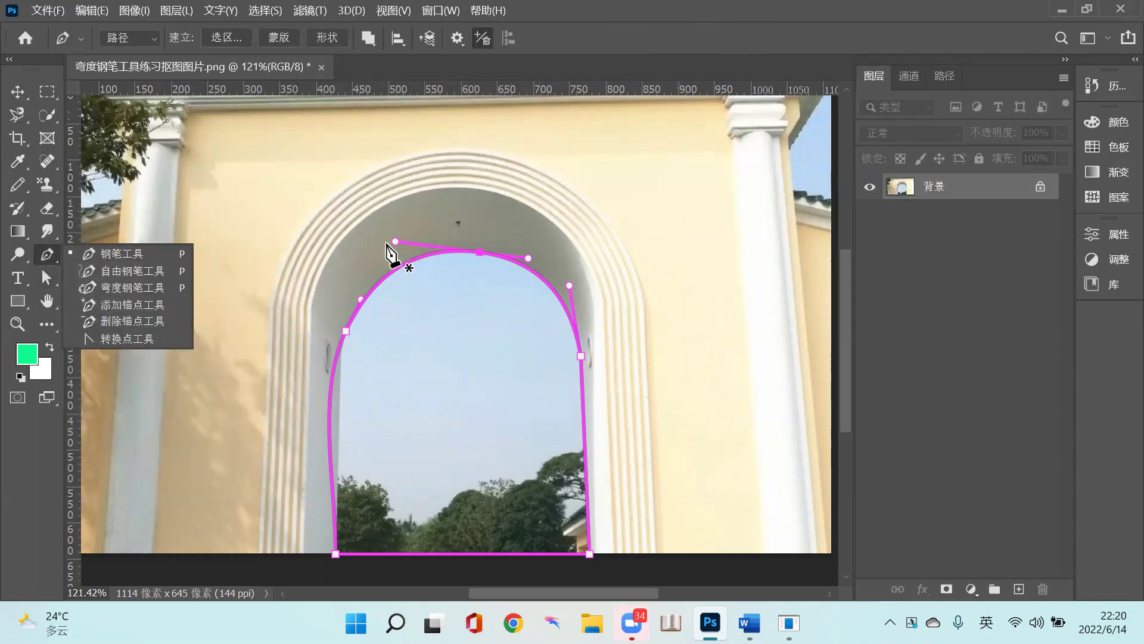
pyautogui.keyDown('ctrl'); pyautogui.click(482, 252); pyautogui.keyUp('ctrl')
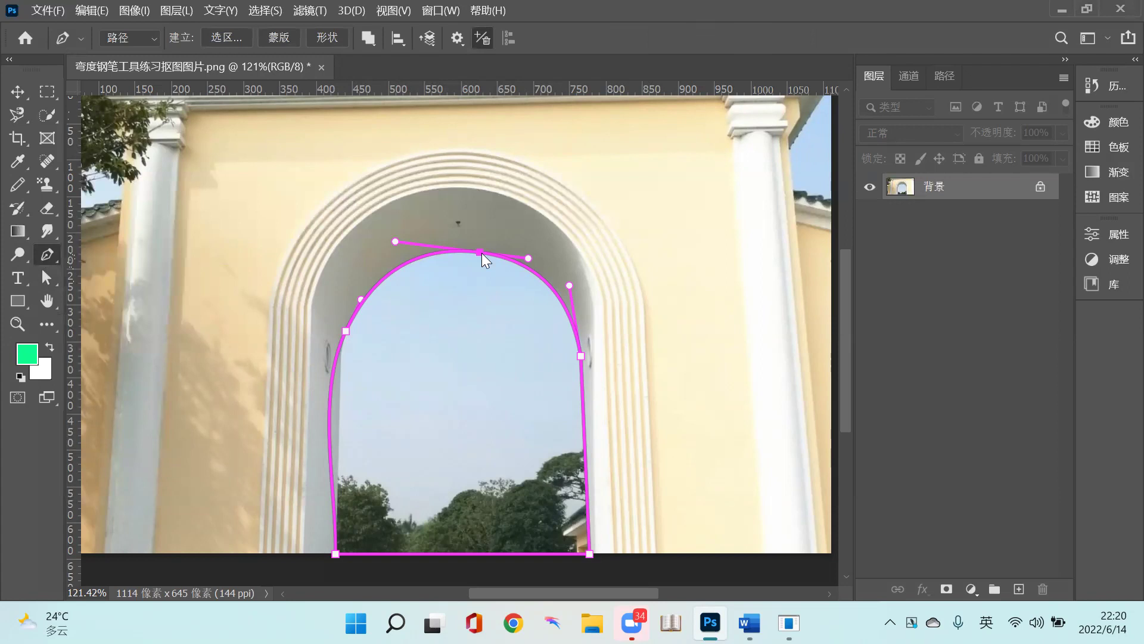
pyautogui.rightClick(482, 252)
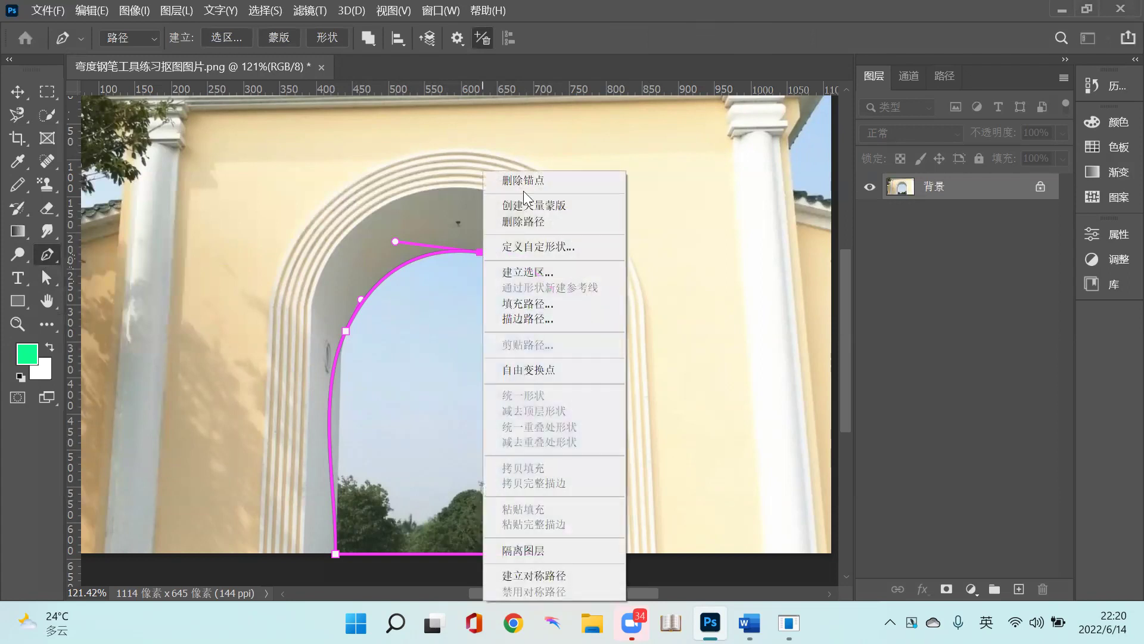
pyautogui.click(491, 232)
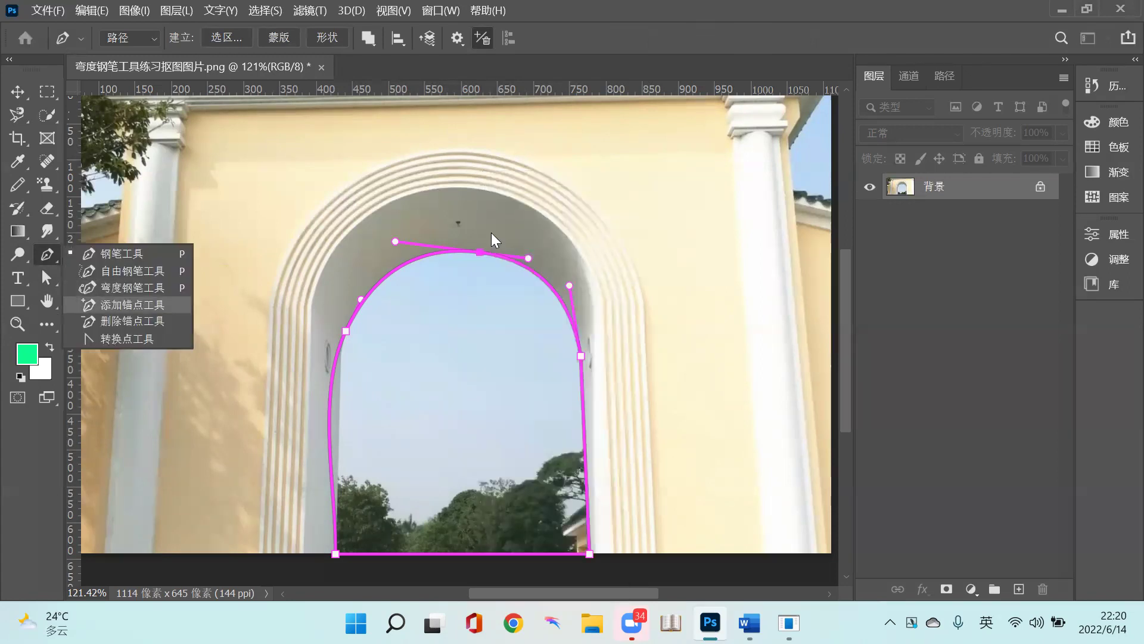
# - Add anchor points to the arch's upper-left and upper-right curves and both vertical sides with the Add Anchor Point tool
pyautogui.click(125, 304)
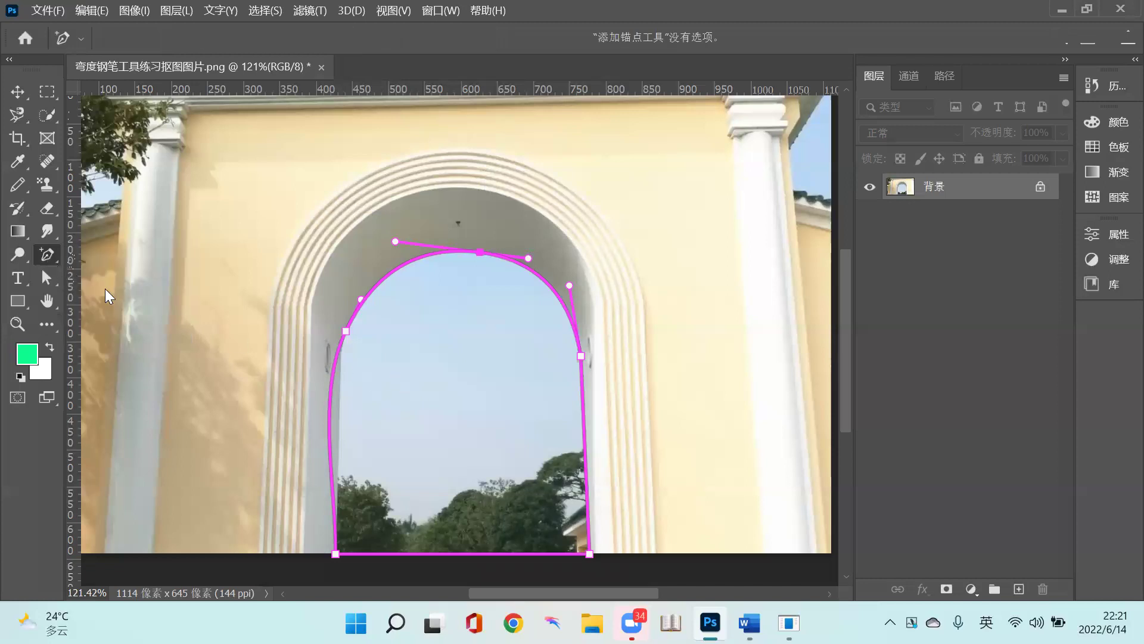
pyautogui.rightClick(47, 255)
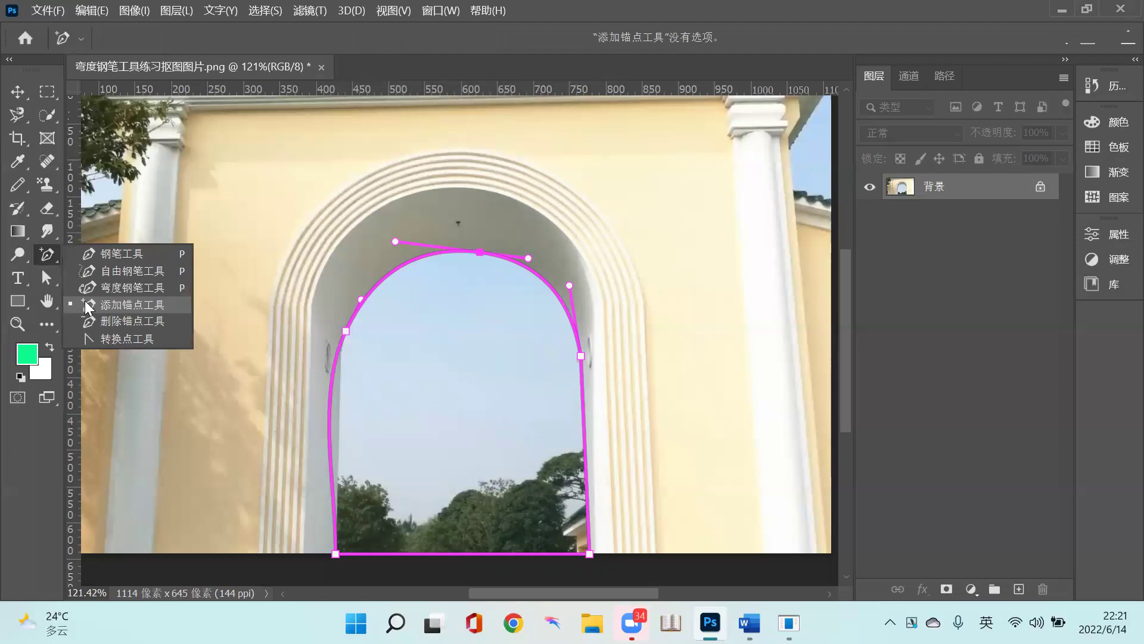
pyautogui.click(389, 283)
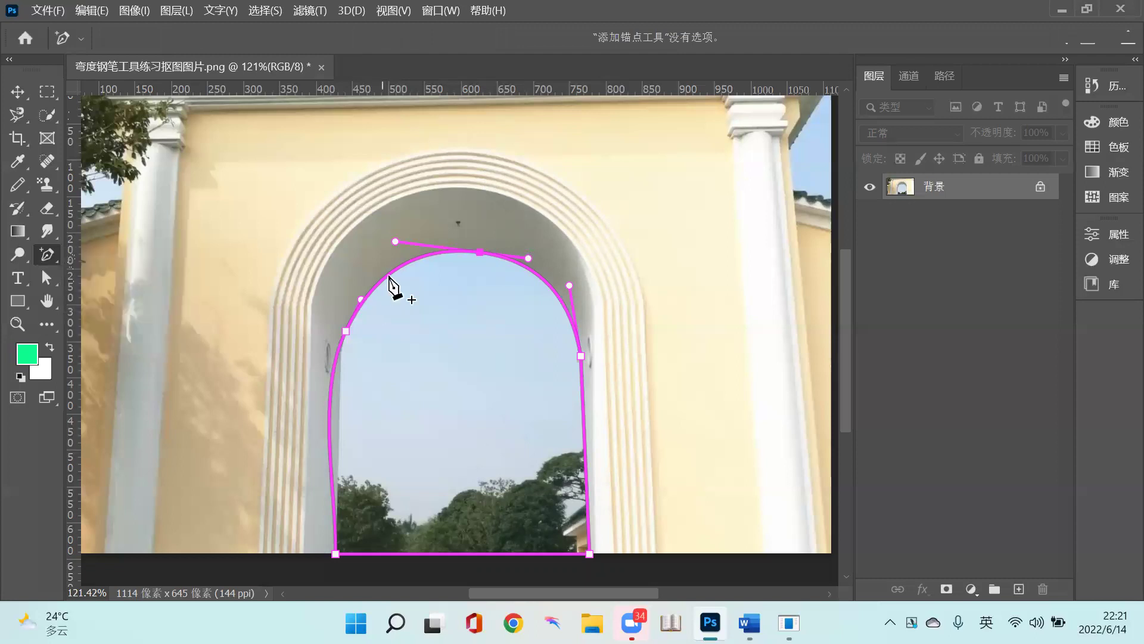
pyautogui.click(329, 416)
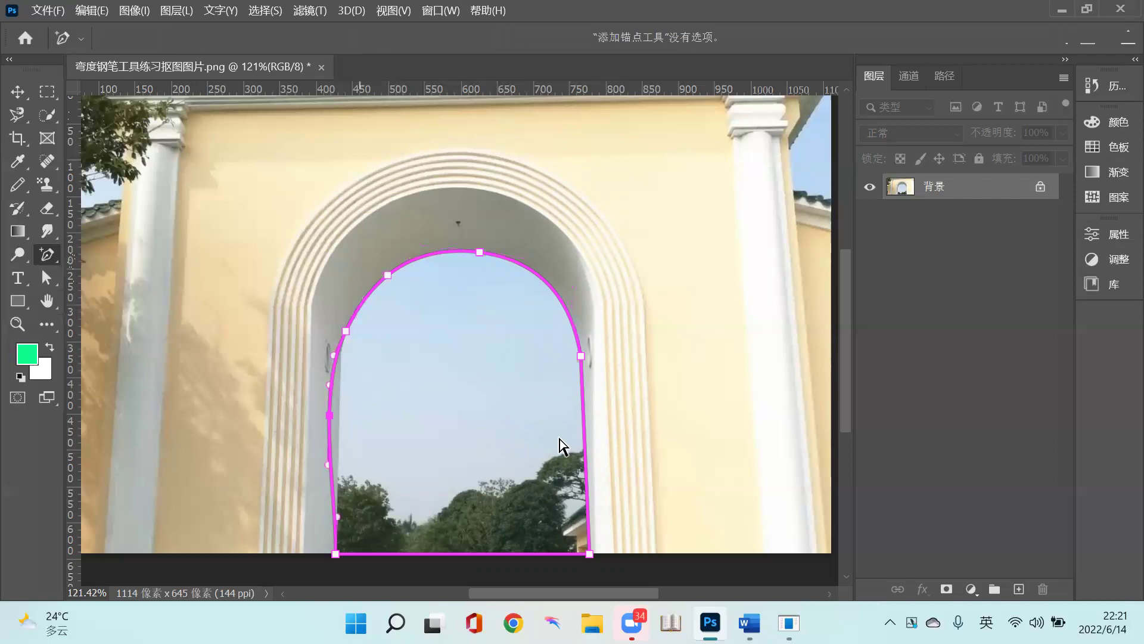
pyautogui.click(584, 418)
# - Remove all anchors above the two base corners one by one with the Delete Anchor Point tool
pyautogui.rightClick(52, 255)
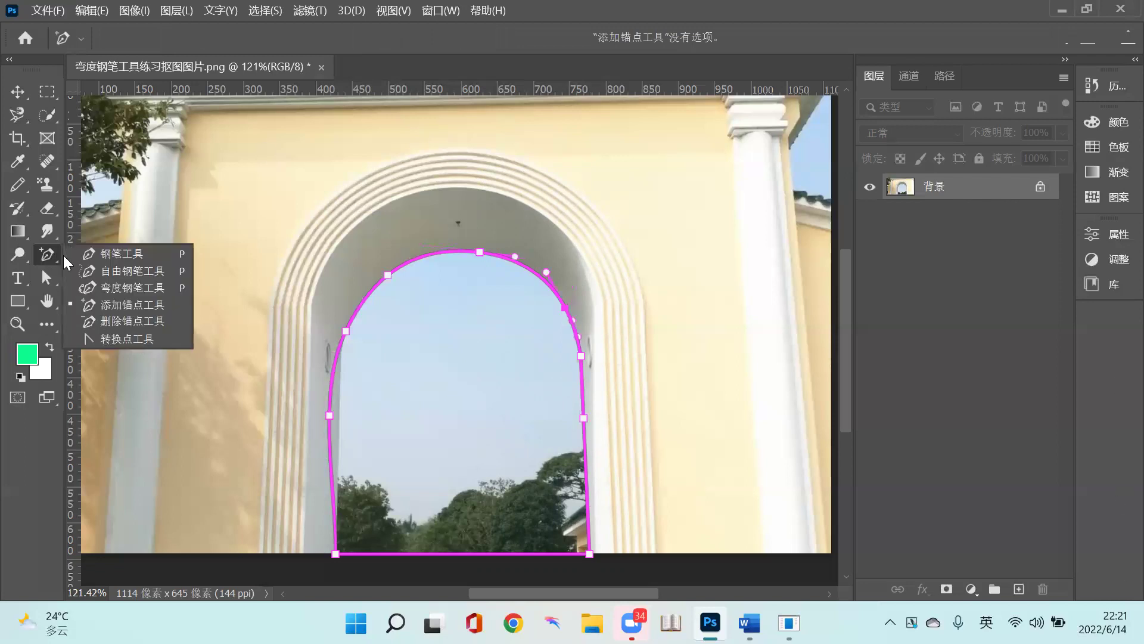
pyautogui.click(112, 321)
pyautogui.click(565, 309)
pyautogui.click(480, 253)
pyautogui.click(387, 273)
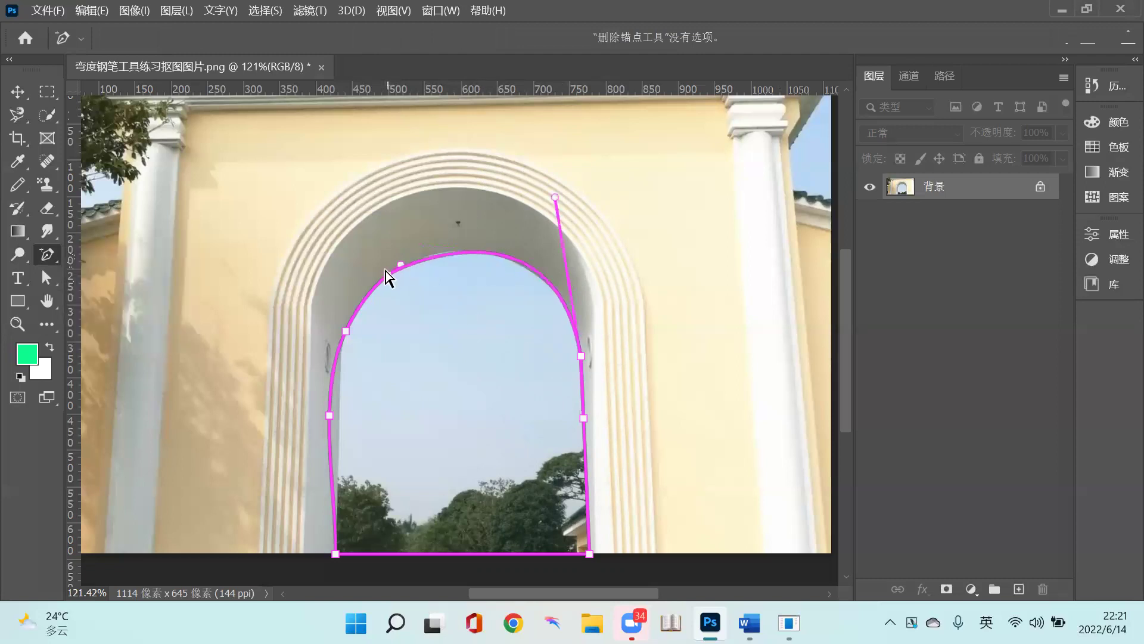
pyautogui.click(391, 279)
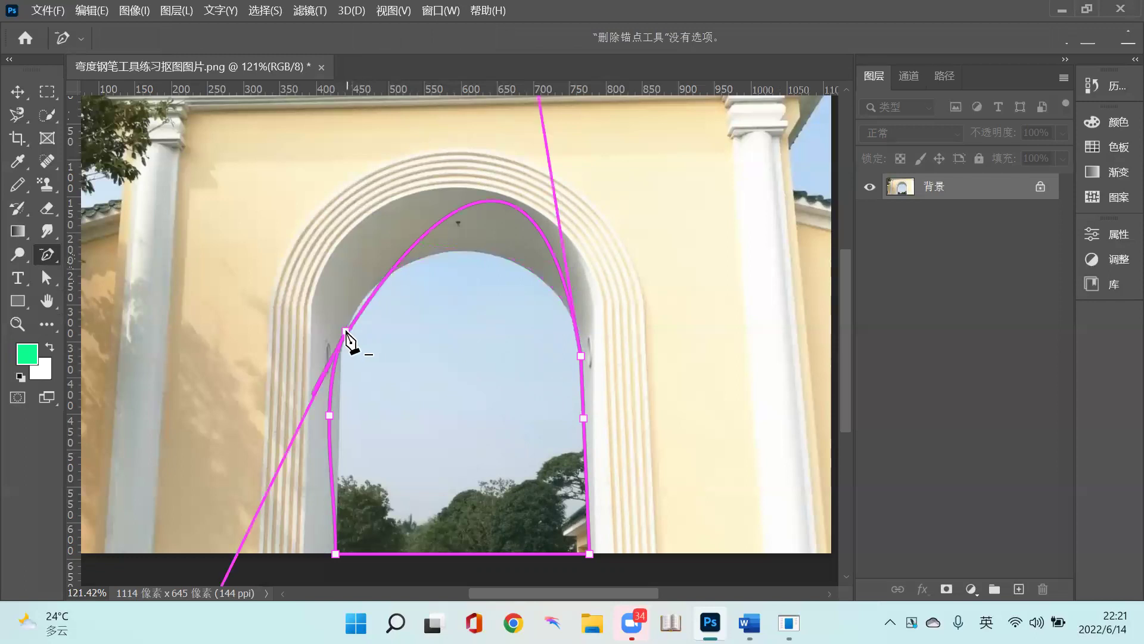
pyautogui.click(347, 332)
pyautogui.click(330, 417)
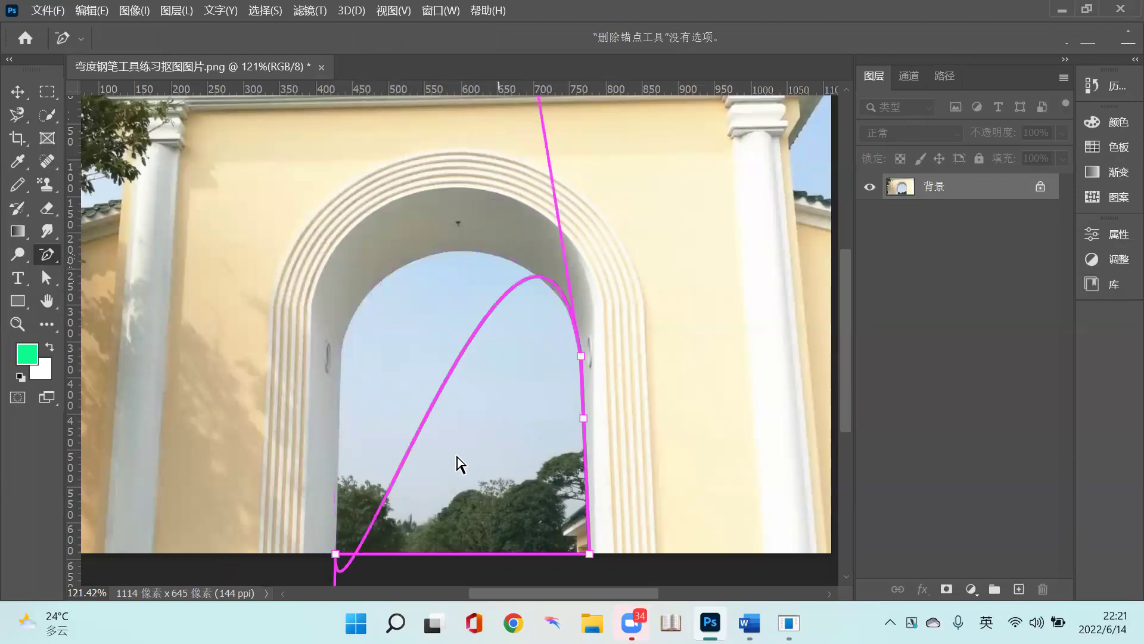
pyautogui.click(584, 419)
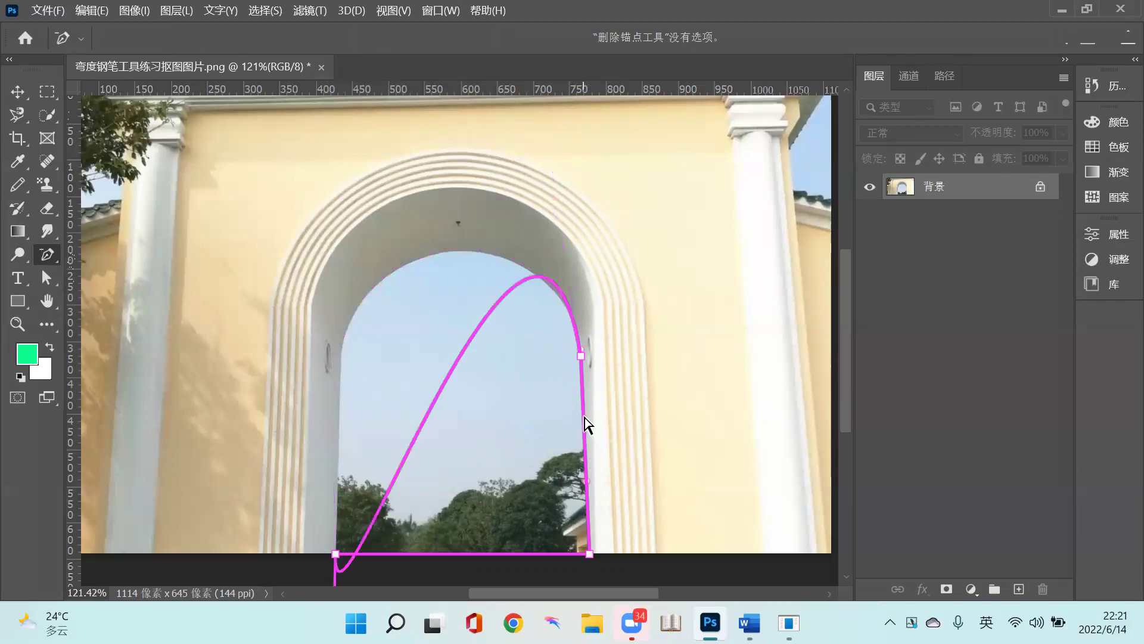
pyautogui.click(581, 356)
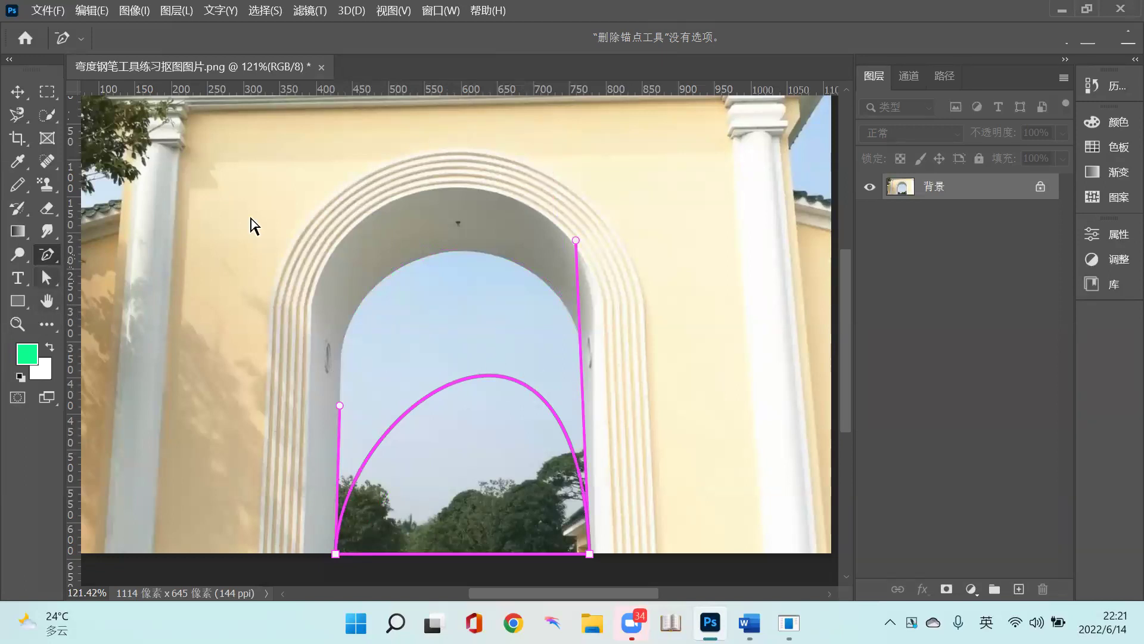
# - Revert the path in the history to the added anchor point on the right vertical side
pyautogui.rightClick(45, 258)
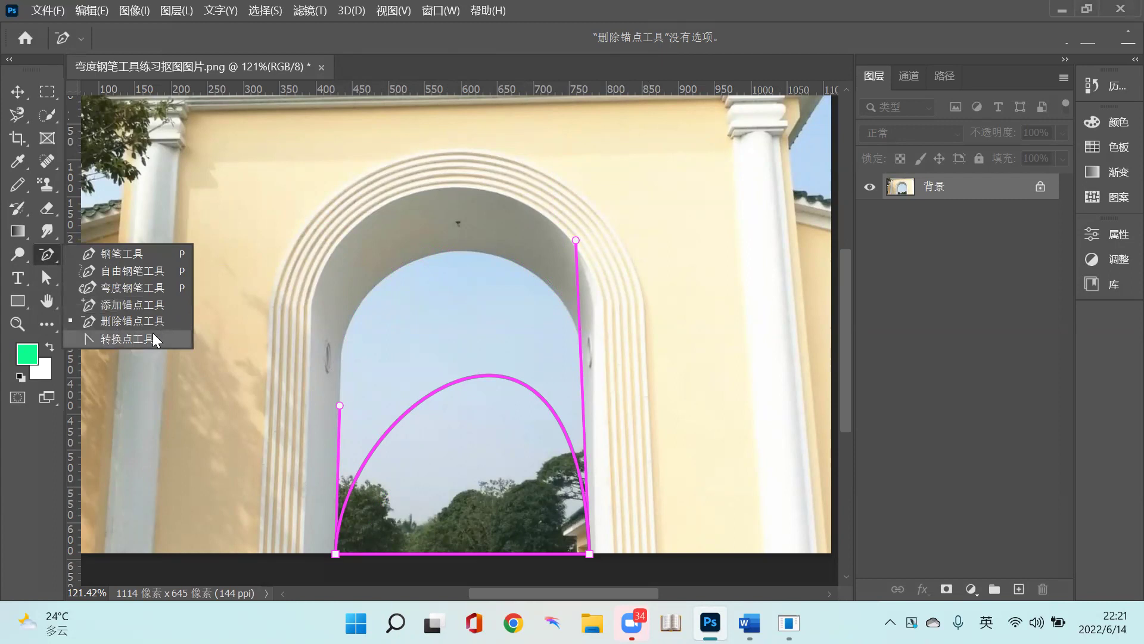
pyautogui.press('Escape')
pyautogui.click(1085, 85)
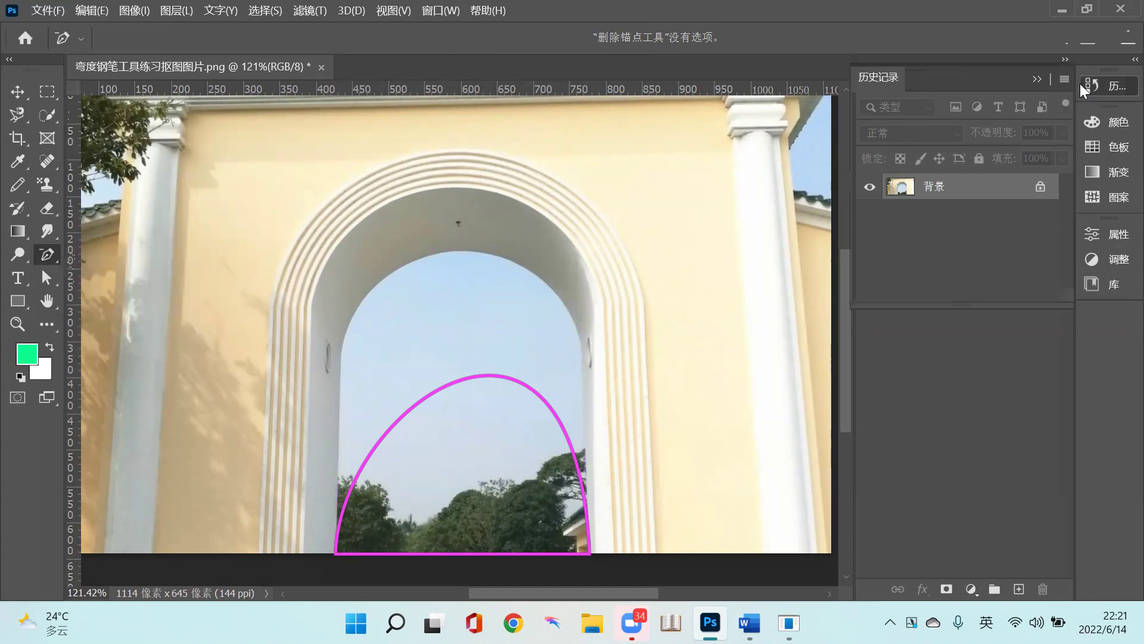
pyautogui.scroll(2, 932, 191)
pyautogui.click(933, 126)
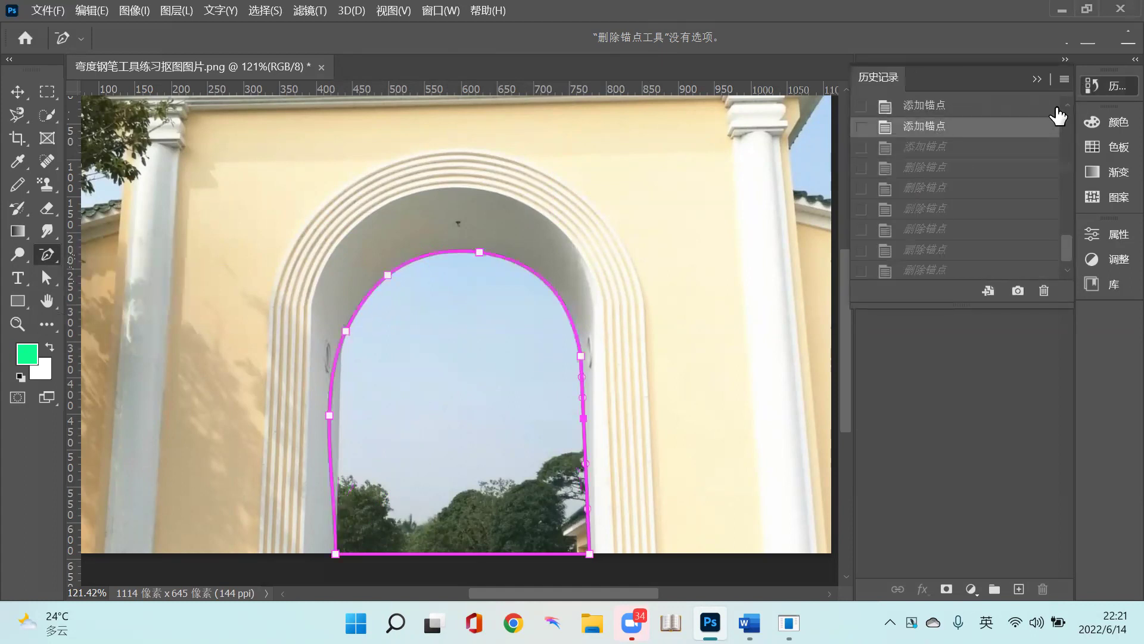
pyautogui.click(1037, 79)
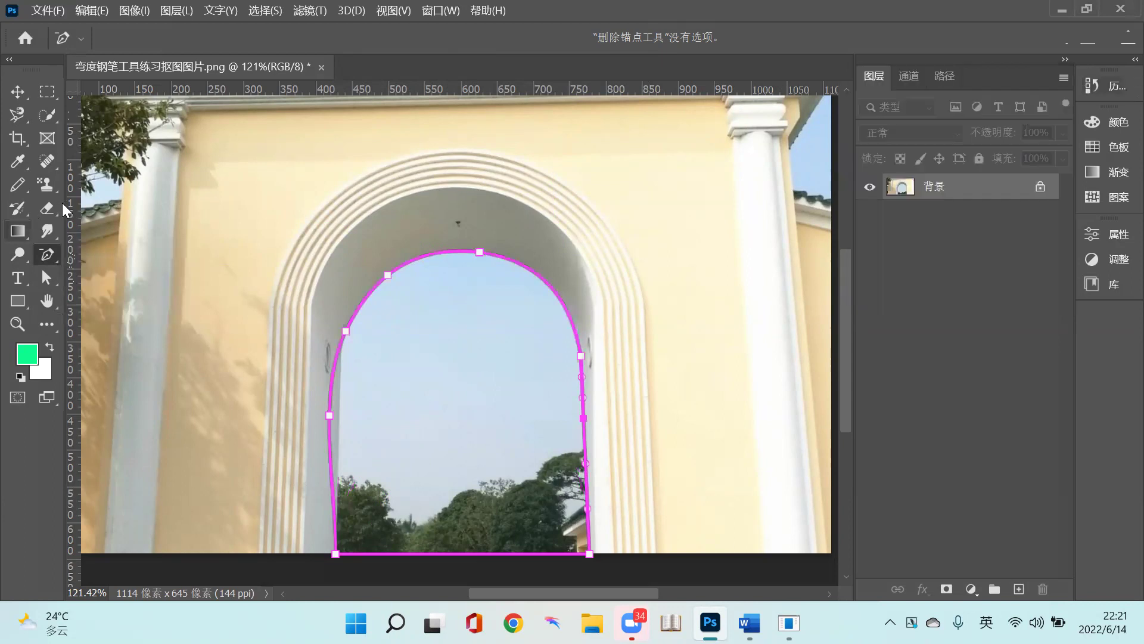
# - Toggle the lower-right base anchor to smooth and back to a corner with the Curvature Pen tool, and select the anchor above it
pyautogui.click(49, 258)
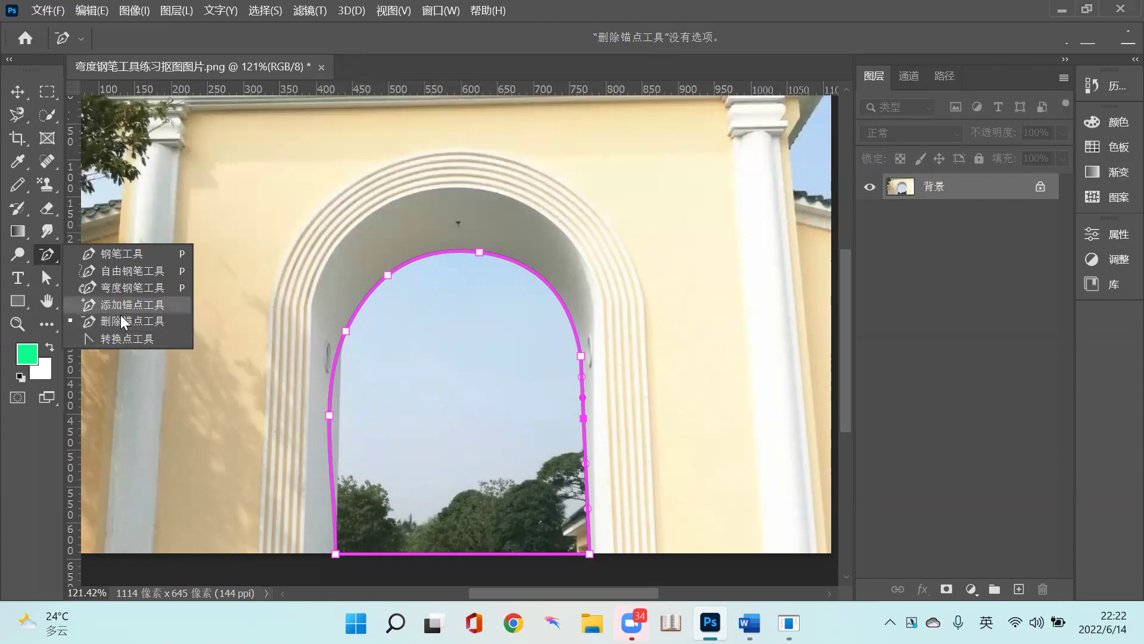
pyautogui.click(137, 286)
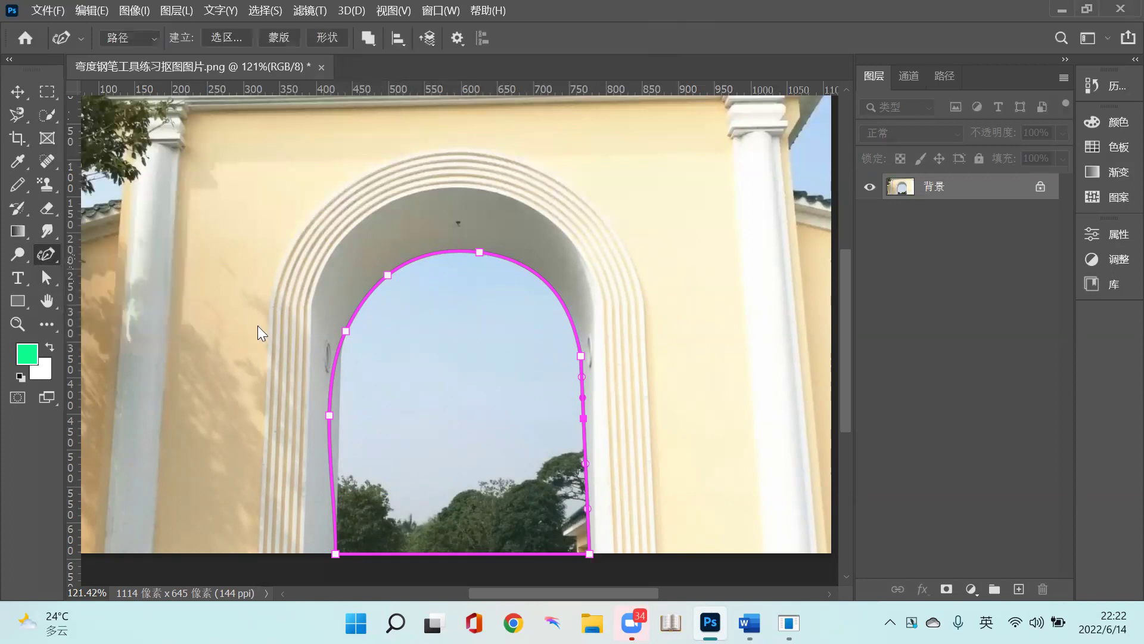
pyautogui.click(588, 554)
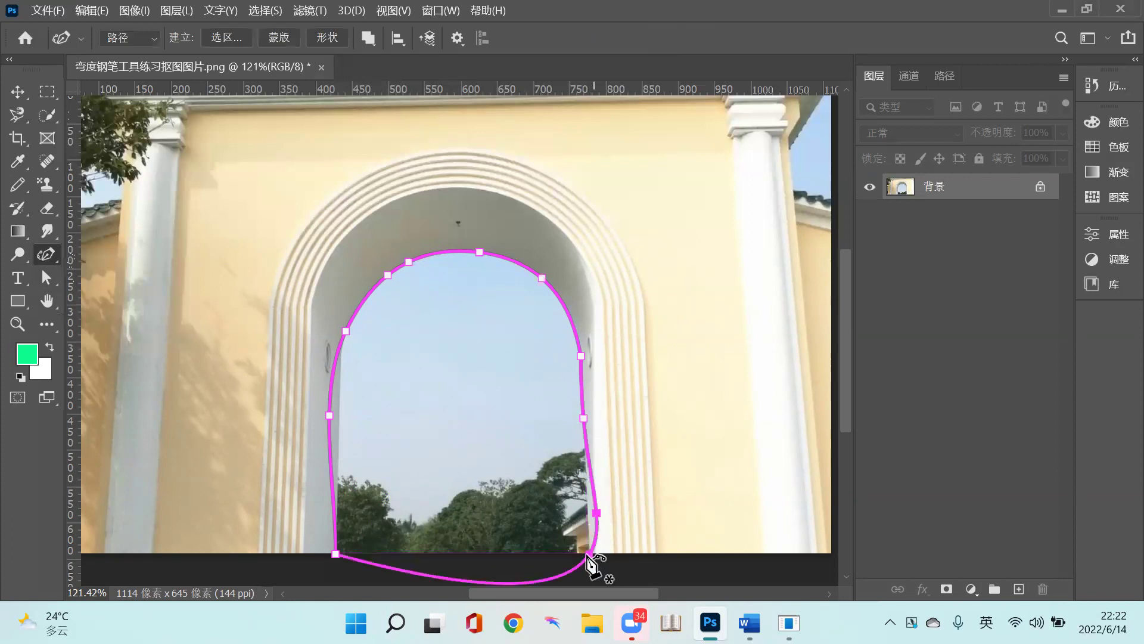
pyautogui.doubleClick(588, 554)
pyautogui.click(584, 418)
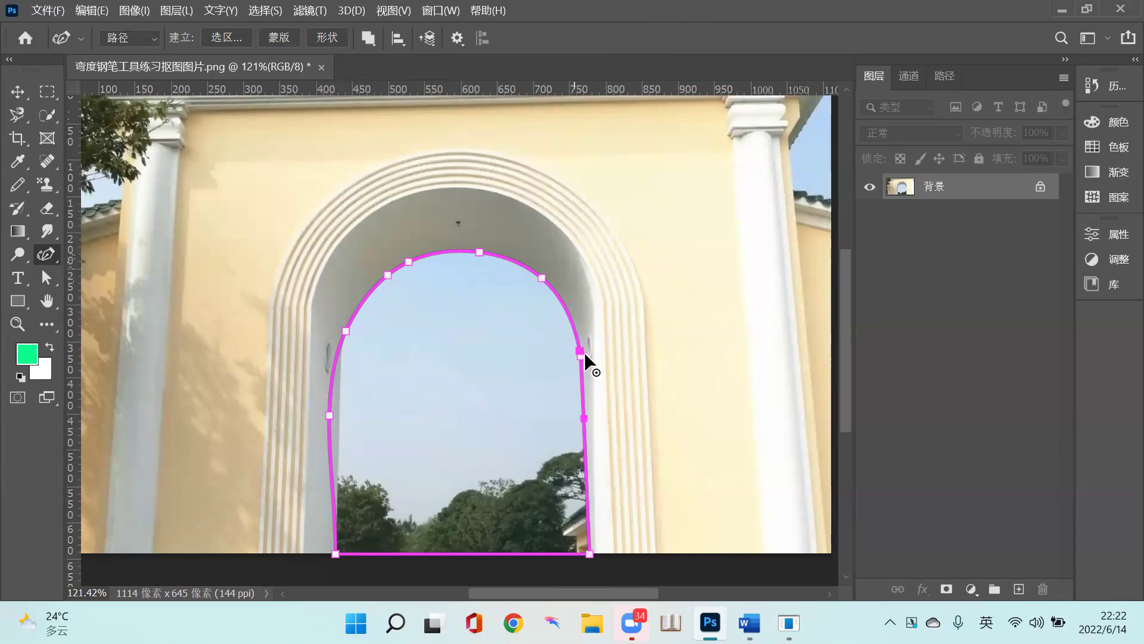
# - Toggle the crown anchor to a corner point and back to a smooth point with the Curvature Pen tool
pyautogui.click(479, 252)
pyautogui.click(408, 260)
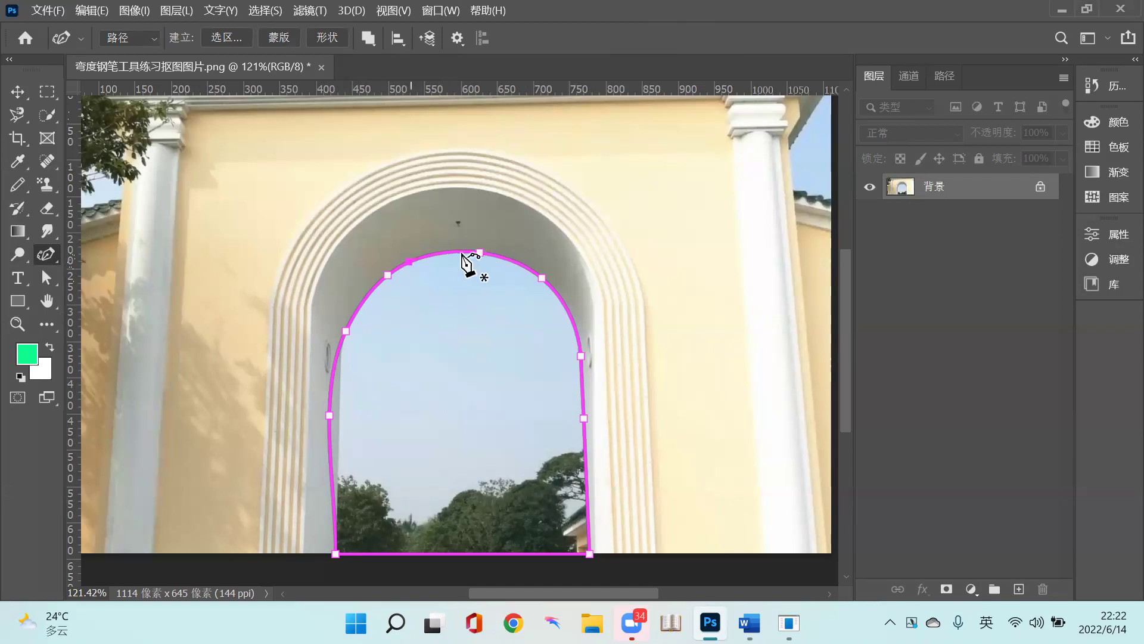
pyautogui.doubleClick(480, 252)
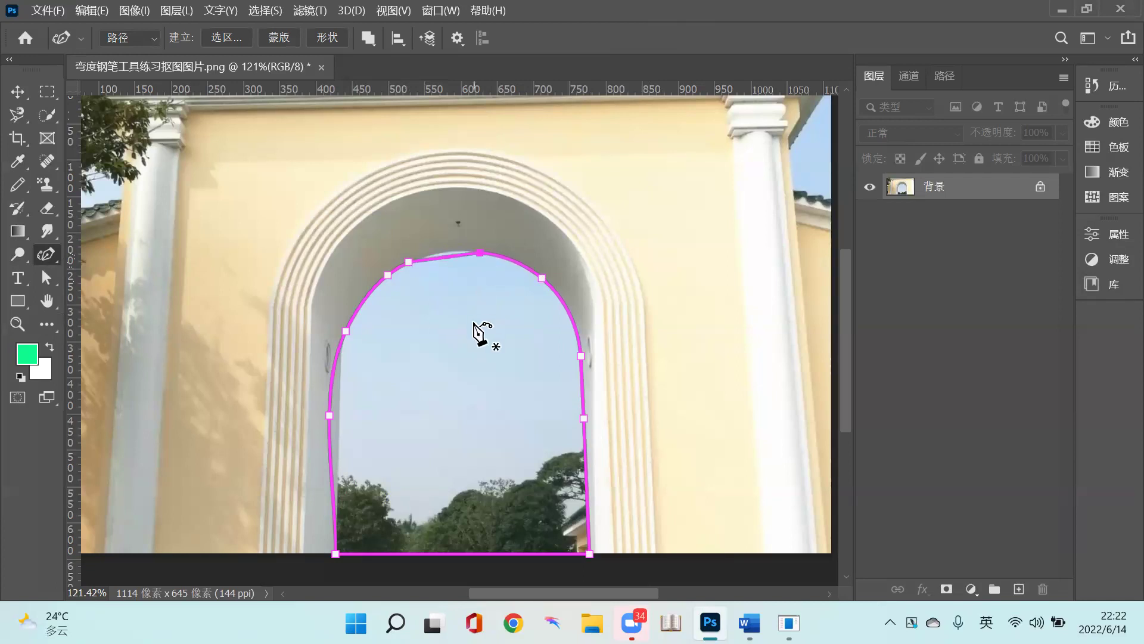
pyautogui.doubleClick(478, 251)
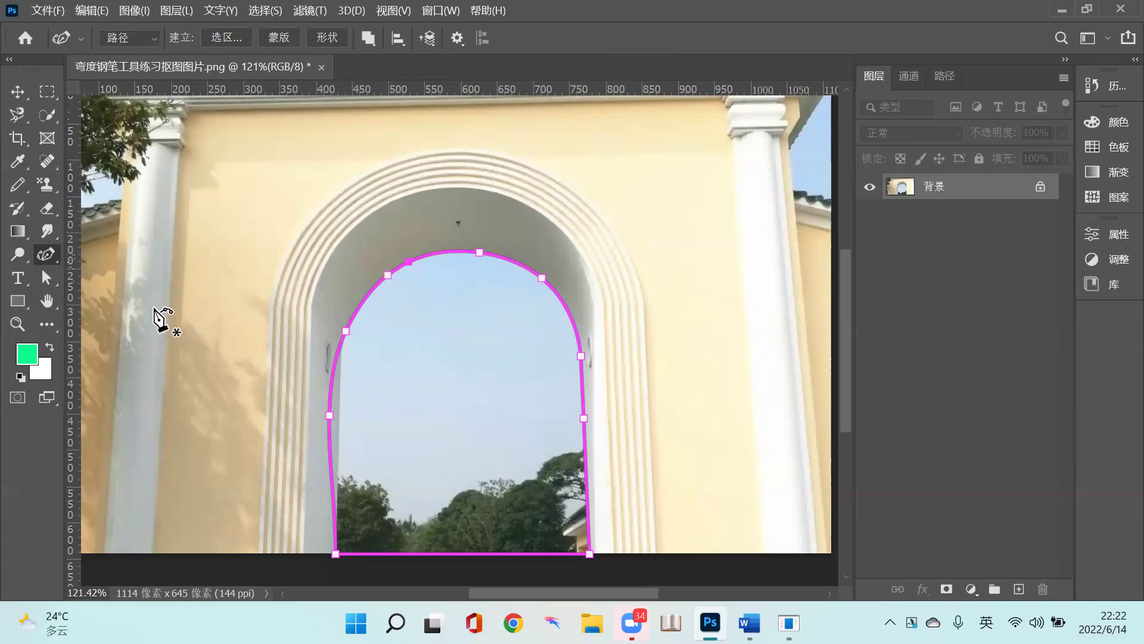
# - Convert the crown, upper-right curve and right-side anchors to corner points with the Convert Point tool
pyautogui.rightClick(46, 255)
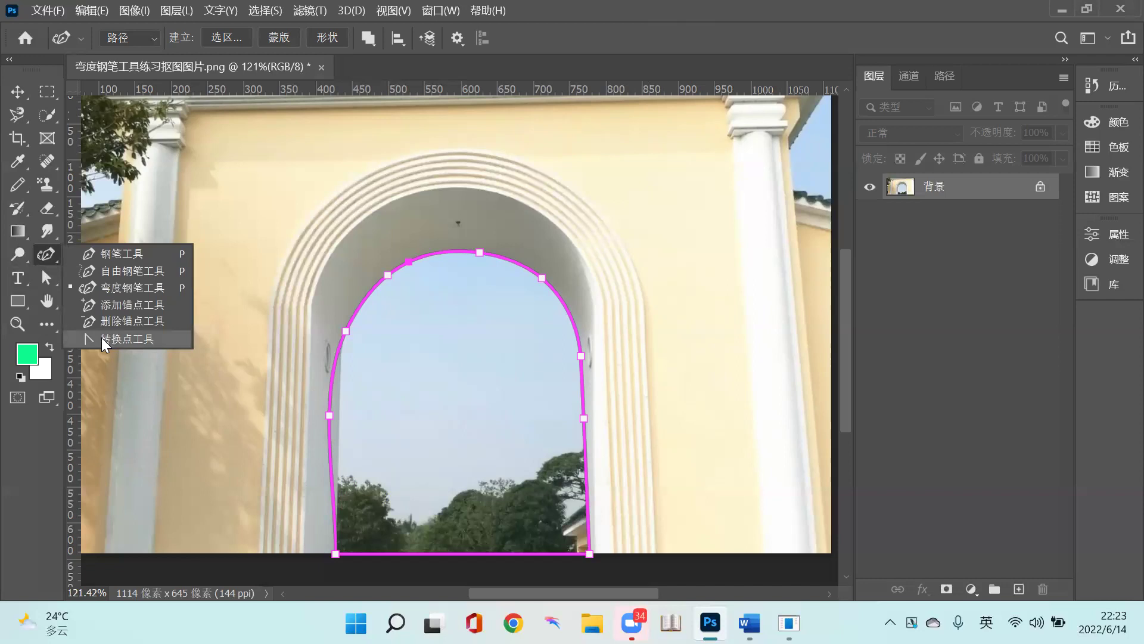
pyautogui.click(102, 338)
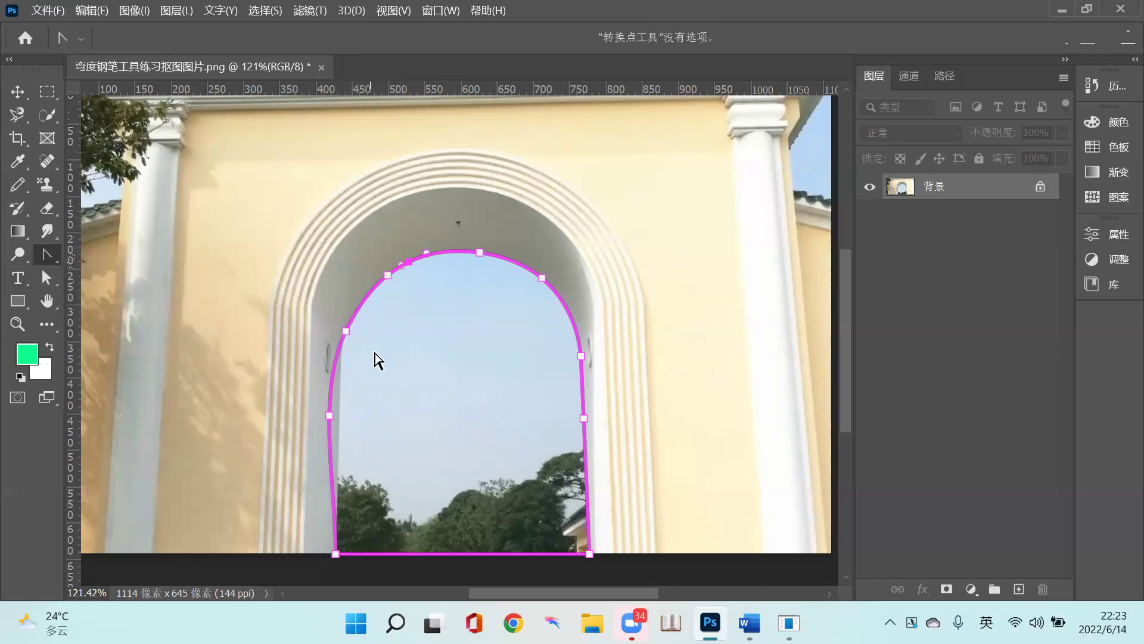
pyautogui.rightClick(46, 255)
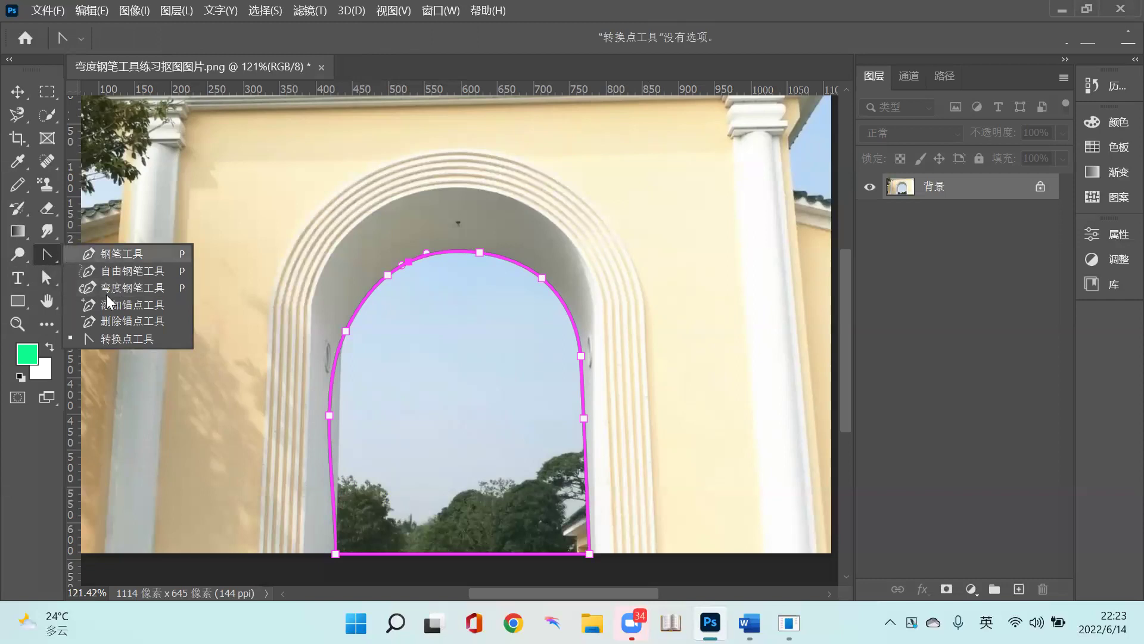
pyautogui.click(115, 339)
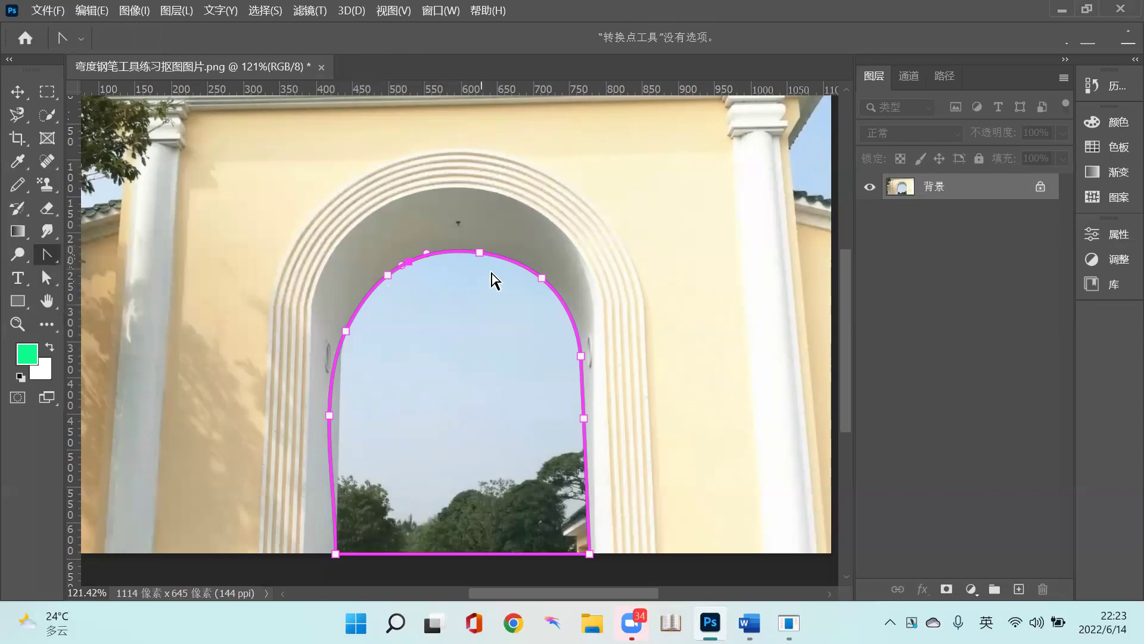
pyautogui.click(480, 253)
pyautogui.click(542, 277)
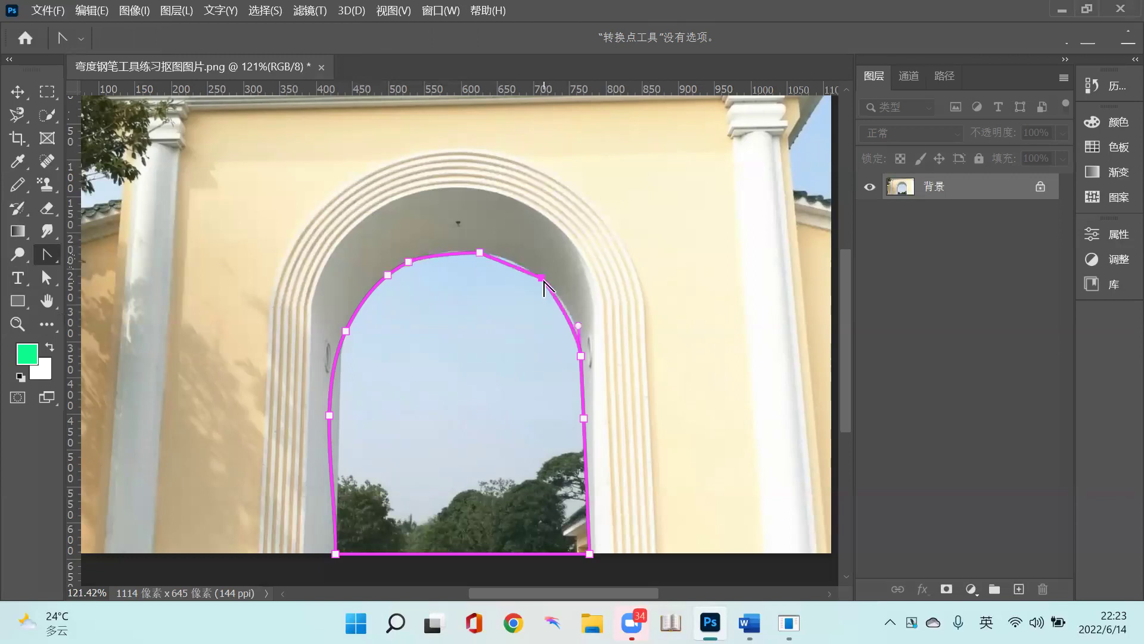
pyautogui.click(580, 355)
pyautogui.click(584, 417)
# - Convert the anchors along the arch's left side and upper-left curve to corner points
pyautogui.click(329, 415)
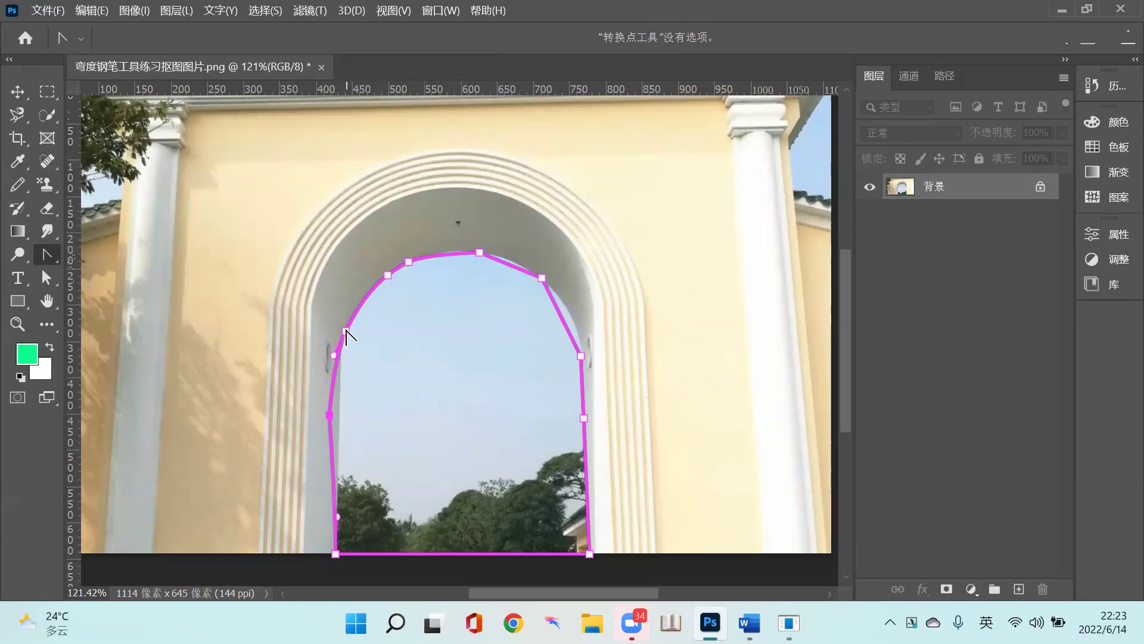
pyautogui.click(345, 331)
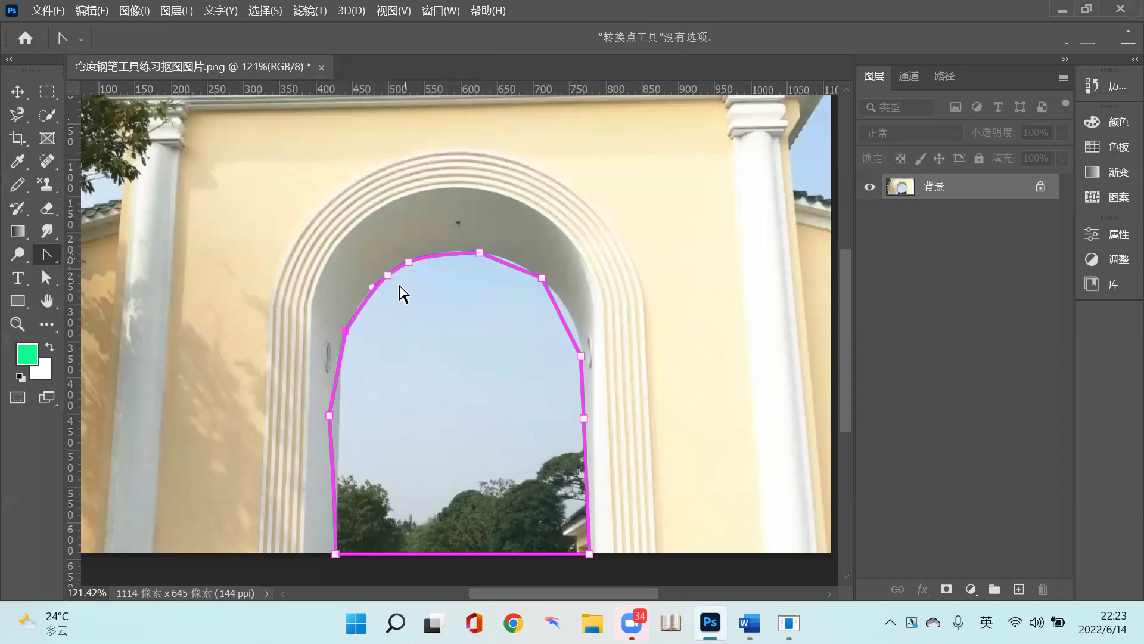
pyautogui.click(408, 262)
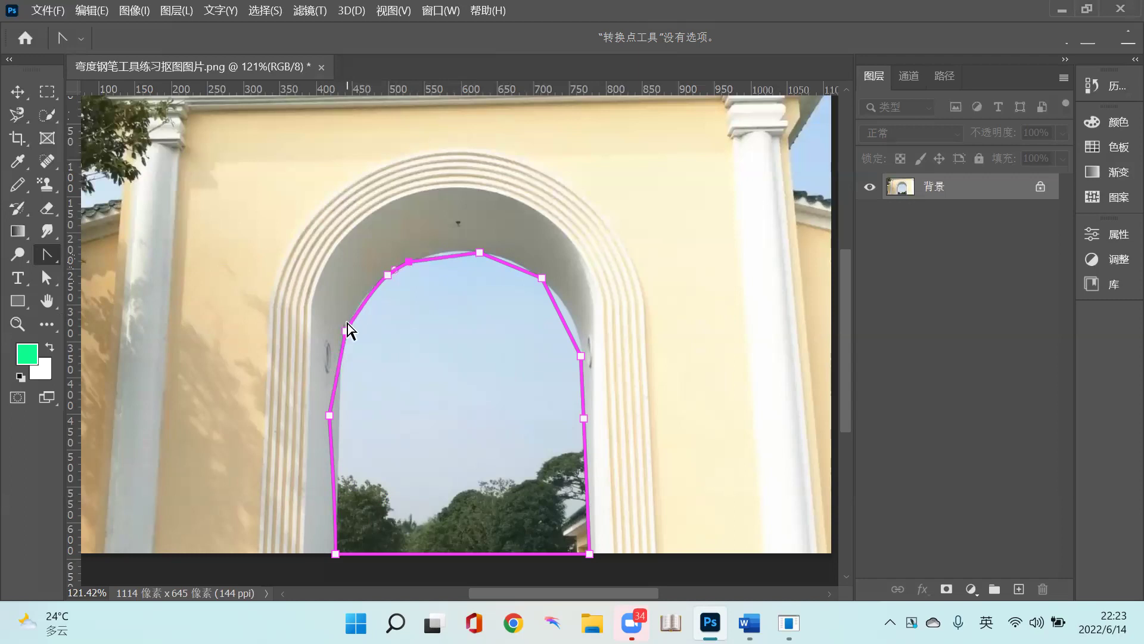
pyautogui.click(331, 415)
# - Step back through the latest anchor changes in the history and reconvert the upper-left anchor nearest the crown to a corner point
pyautogui.hotkey('ctrl', 'z')
pyautogui.click(1096, 83)
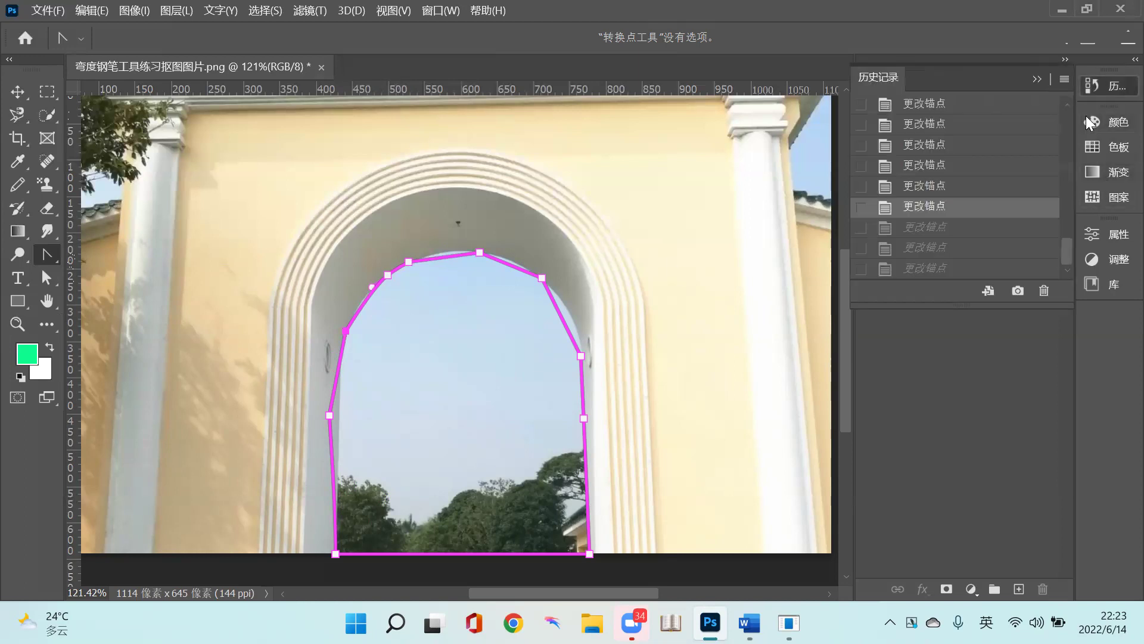
pyautogui.click(930, 165)
pyautogui.click(925, 145)
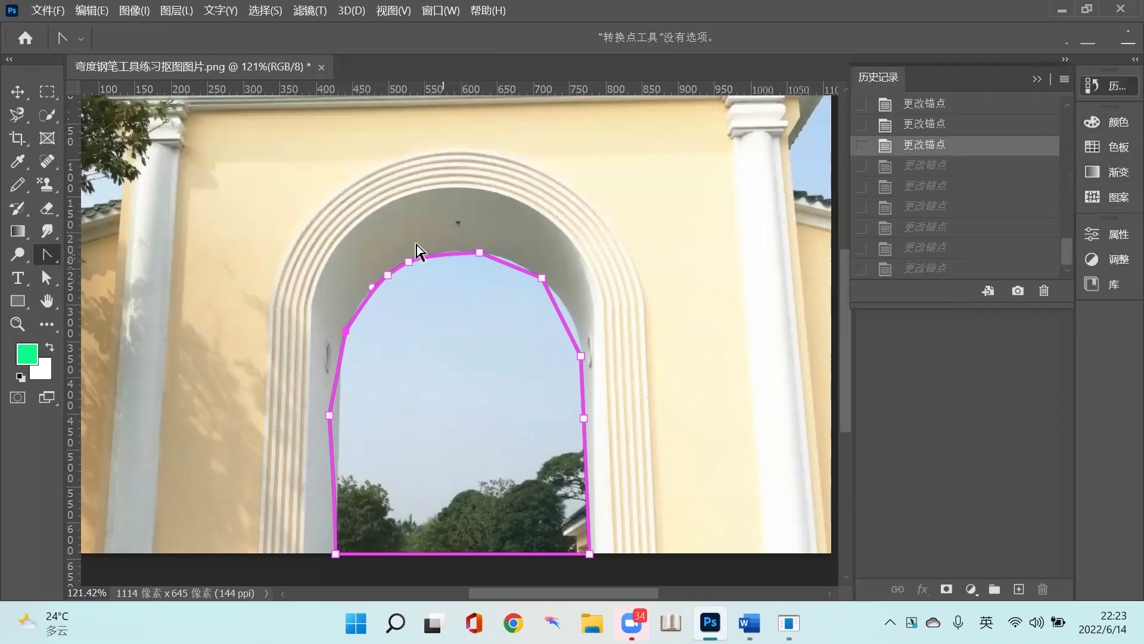
pyautogui.moveTo(408, 263); pyautogui.dragTo(420, 274)
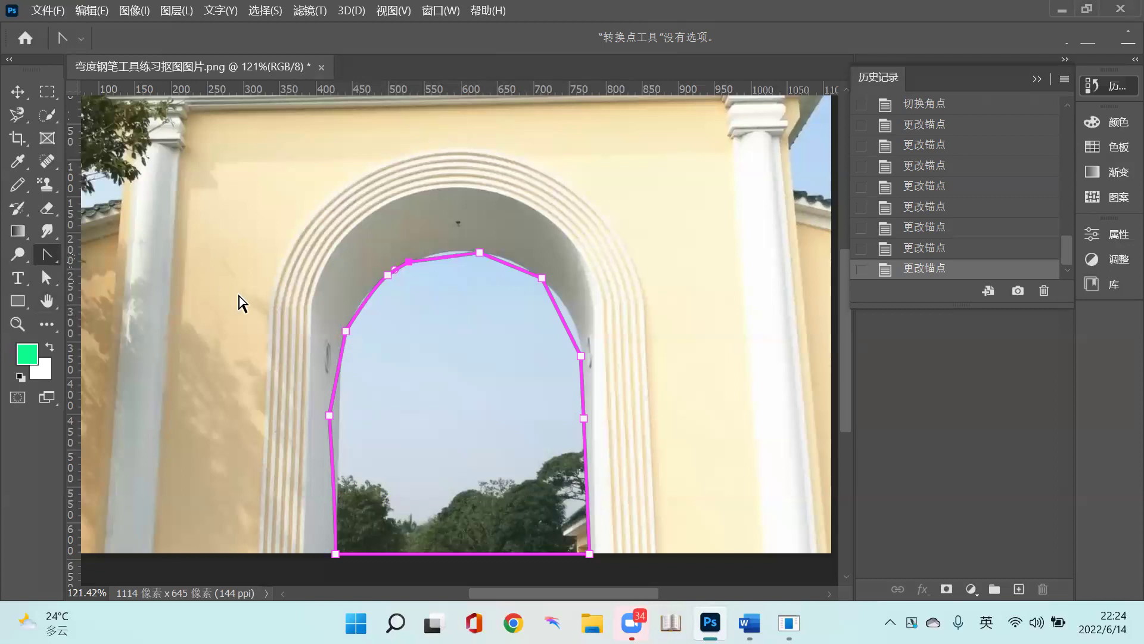
# - Pull direction handles out of the left curve anchor and the left vertical side anchor to bend the adjoining segments
pyautogui.click(345, 330)
pyautogui.moveTo(345, 330); pyautogui.dragTo(379, 263)
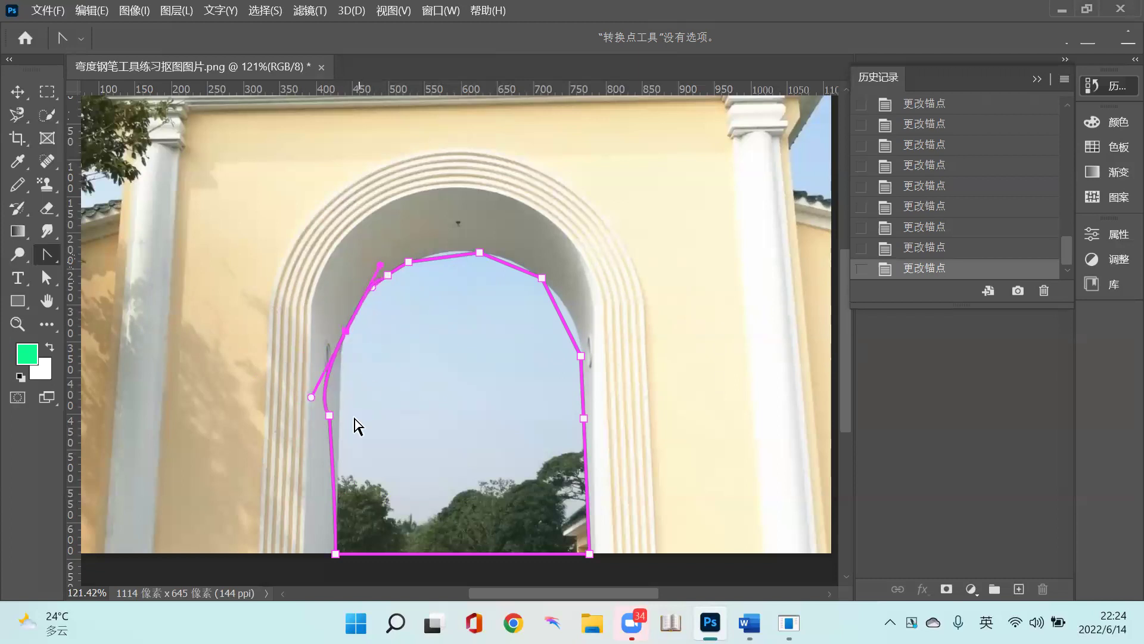
pyautogui.moveTo(327, 412); pyautogui.dragTo(362, 396)
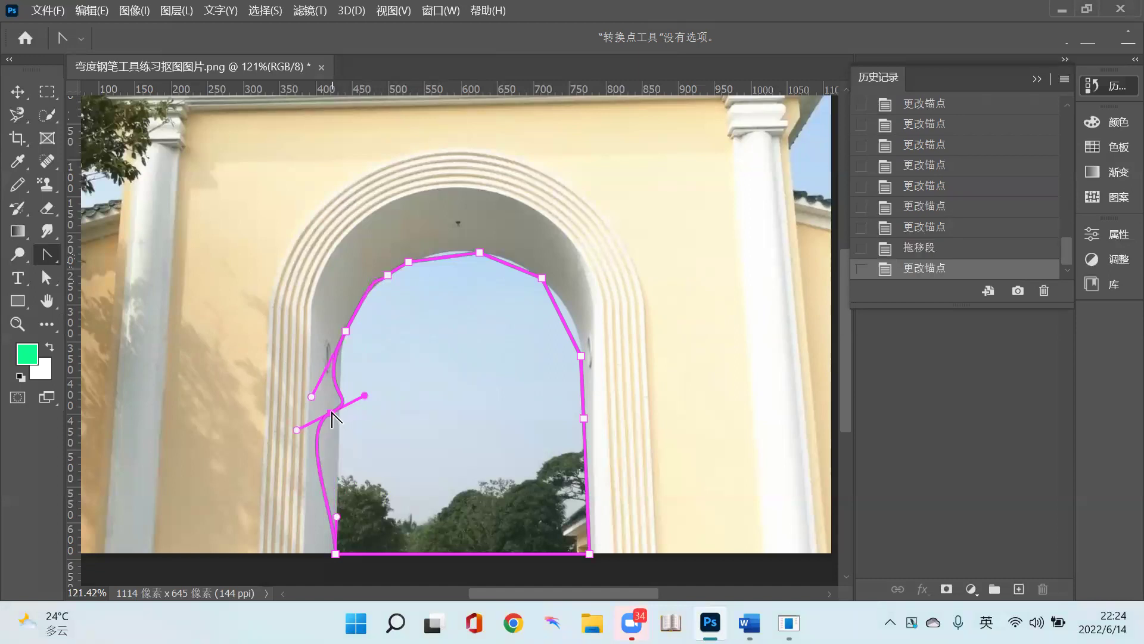
pyautogui.moveTo(331, 412); pyautogui.dragTo(375, 411)
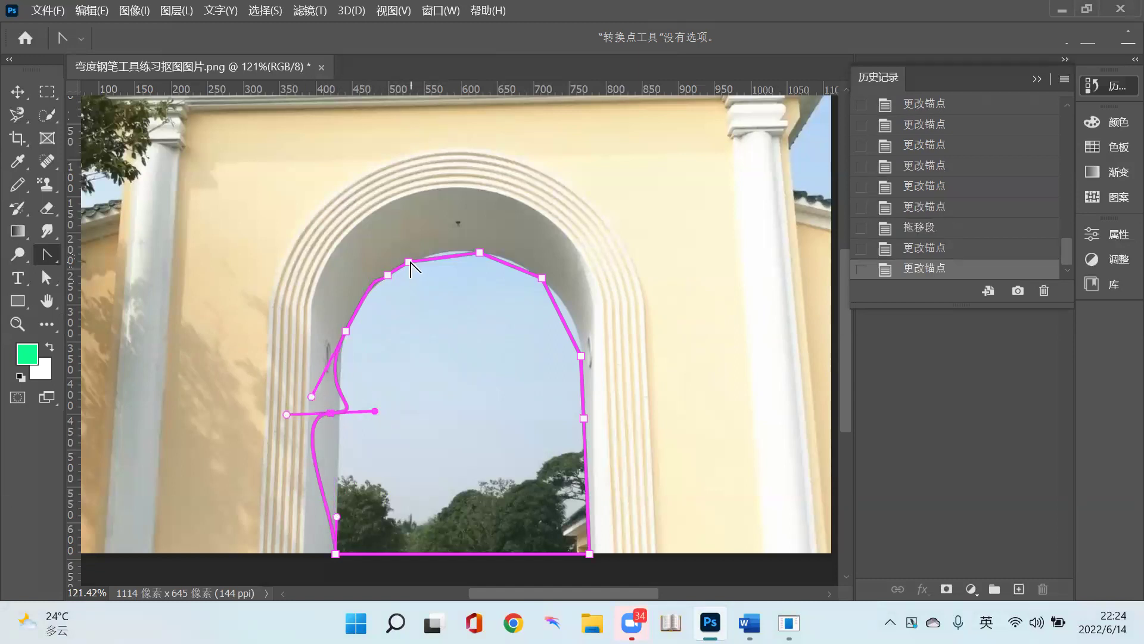
# - Pull long direction handles out of the upper-left anchor nearest the crown and the crown anchor
pyautogui.moveTo(408, 264); pyautogui.dragTo(418, 196)
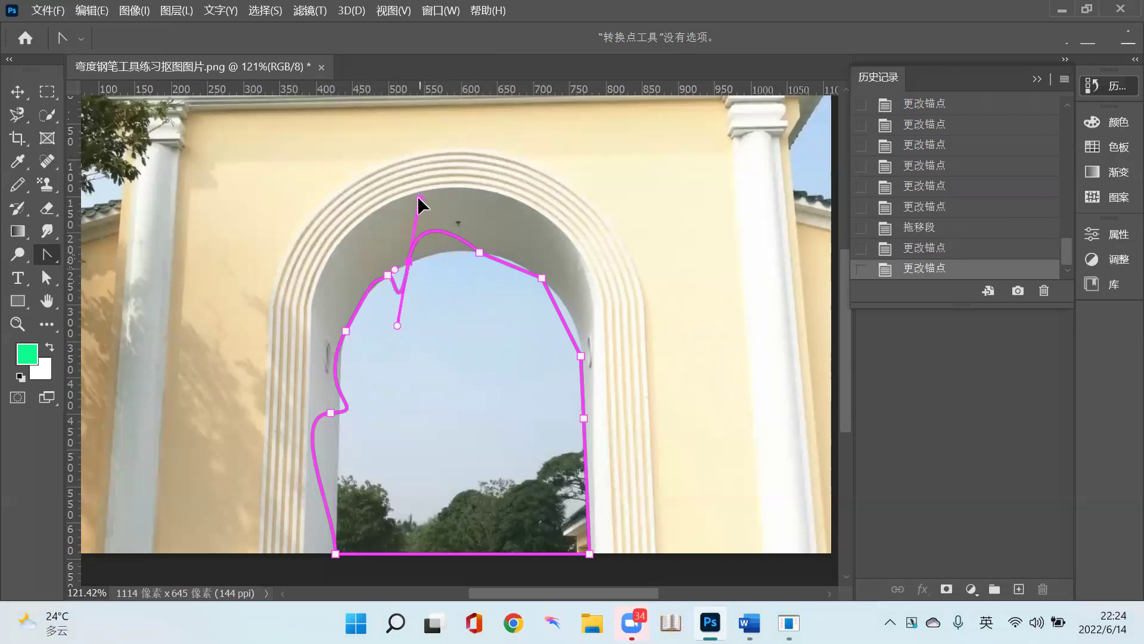
pyautogui.moveTo(418, 199); pyautogui.dragTo(419, 198)
pyautogui.moveTo(480, 253); pyautogui.dragTo(519, 204)
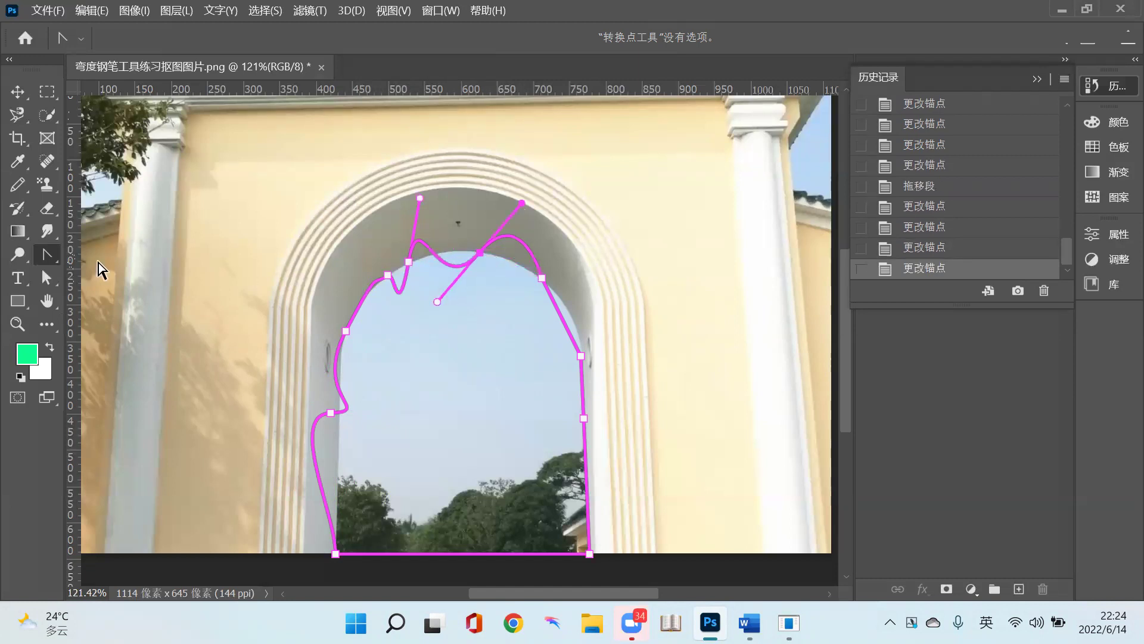
# - Convert the crown anchor and the two upper-left anchors beside it to corner points
pyautogui.click(479, 253)
pyautogui.click(408, 261)
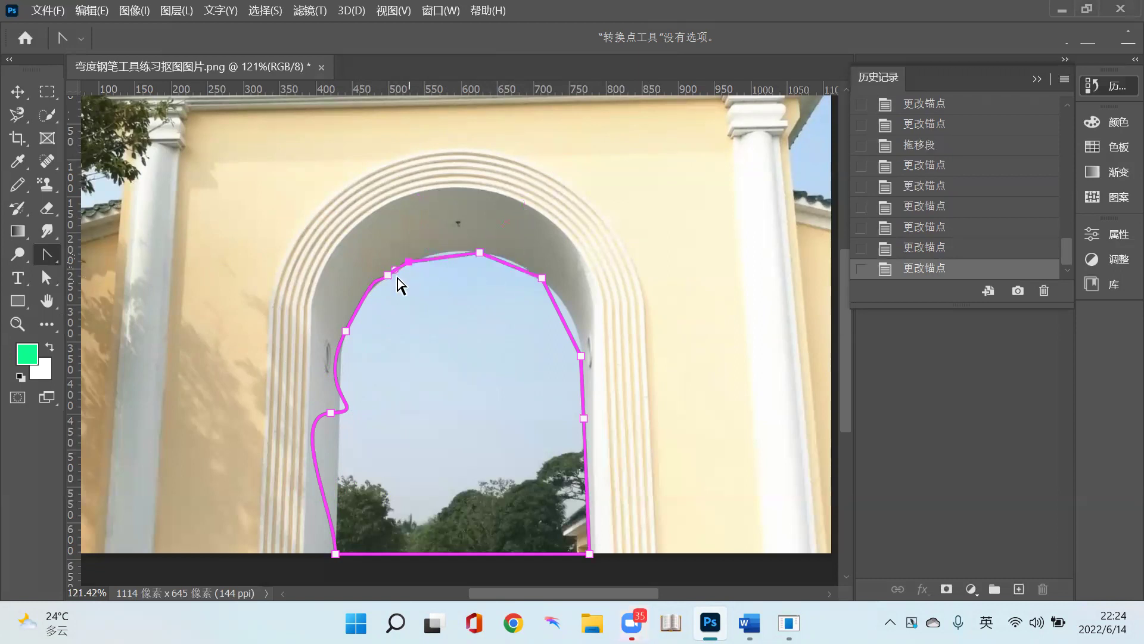
pyautogui.click(390, 276)
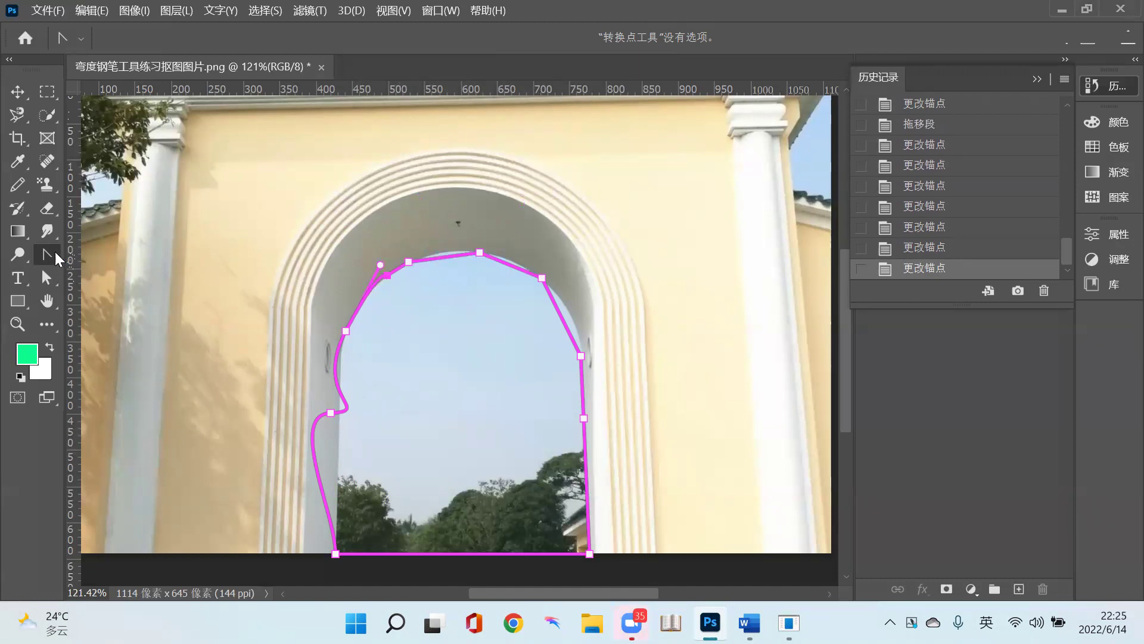
# - Pull nearly horizontal direction handles out of the crown anchor with the Convert Point tool to make it smooth
pyautogui.rightClick(53, 253)
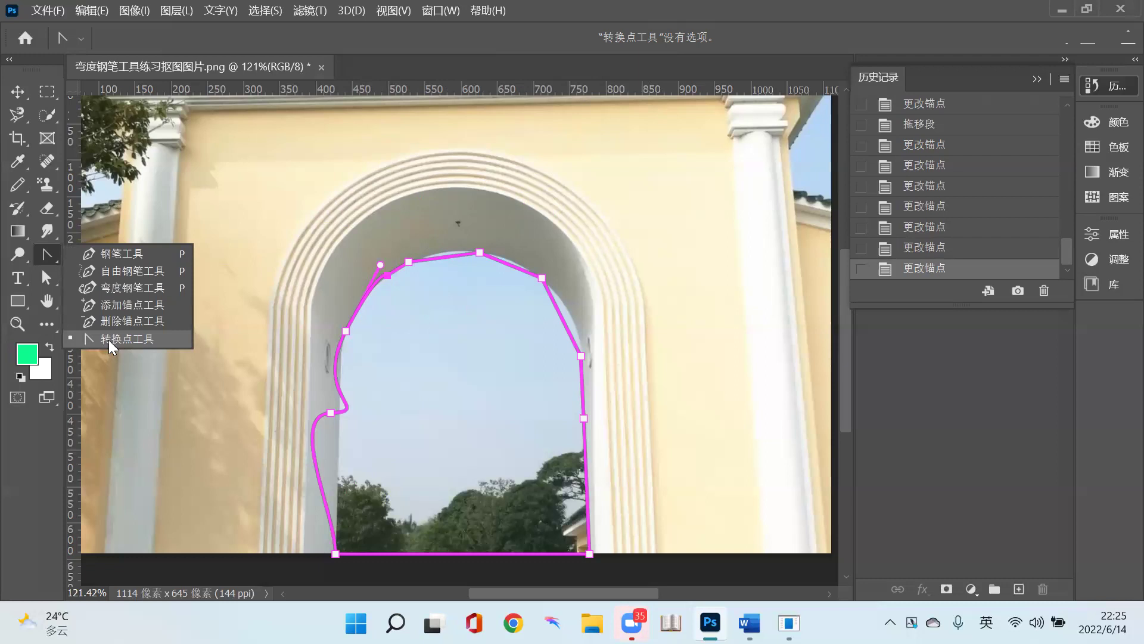
pyautogui.click(108, 340)
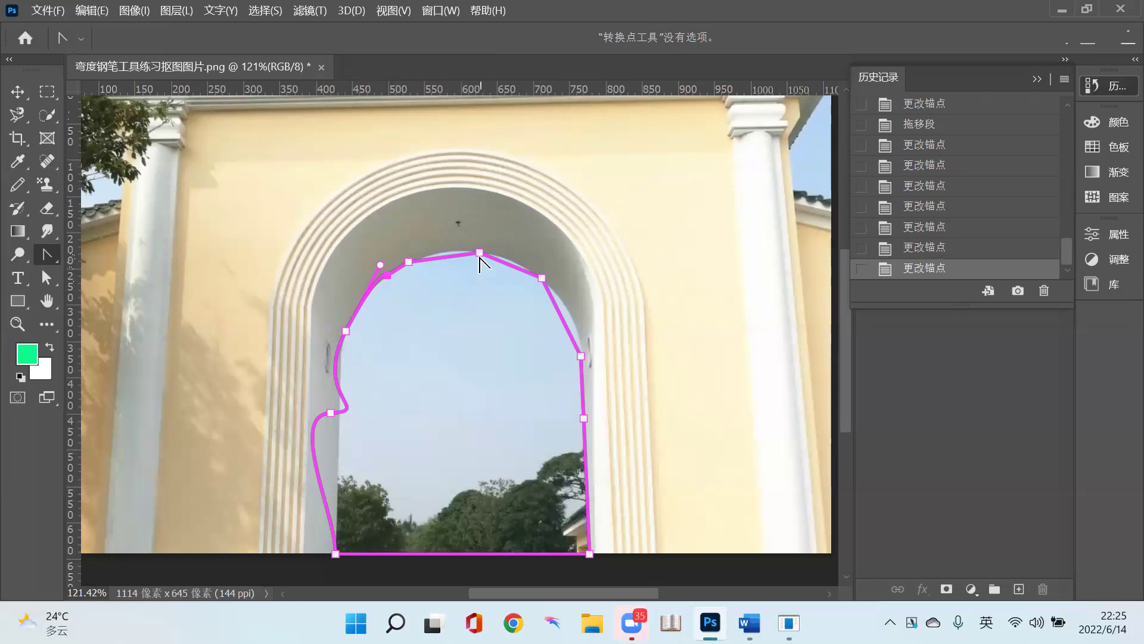
pyautogui.moveTo(480, 253); pyautogui.dragTo(614, 258)
pyautogui.moveTo(479, 253); pyautogui.dragTo(530, 260)
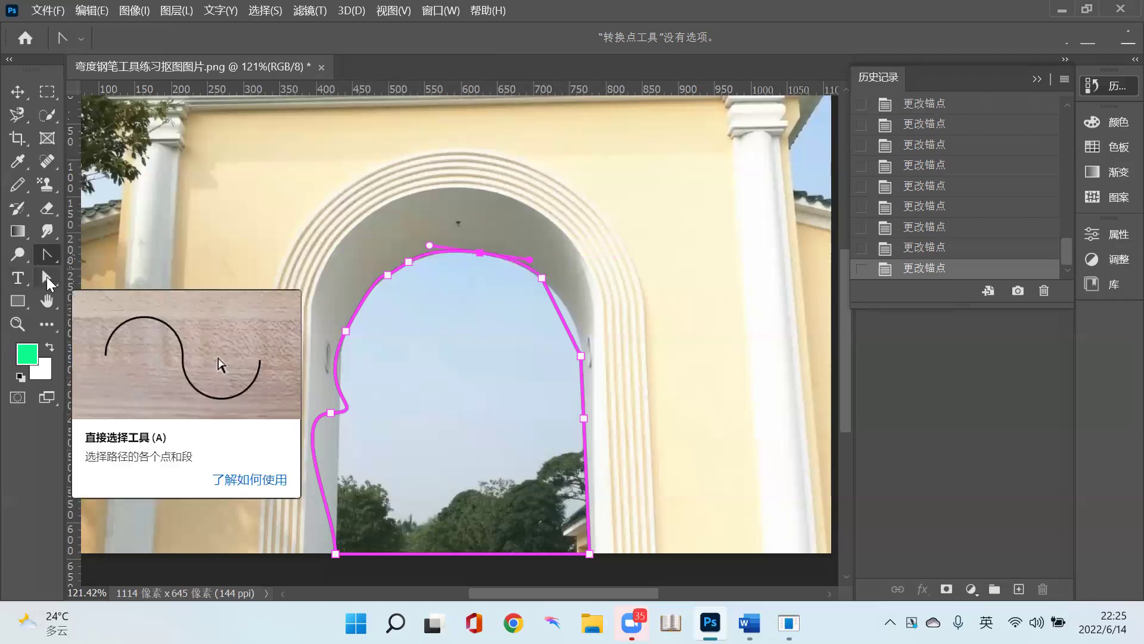
# - Move the crown anchor up above the arch moulding with the Direct Selection tool and lengthen both of its direction handles
pyautogui.click(48, 277)
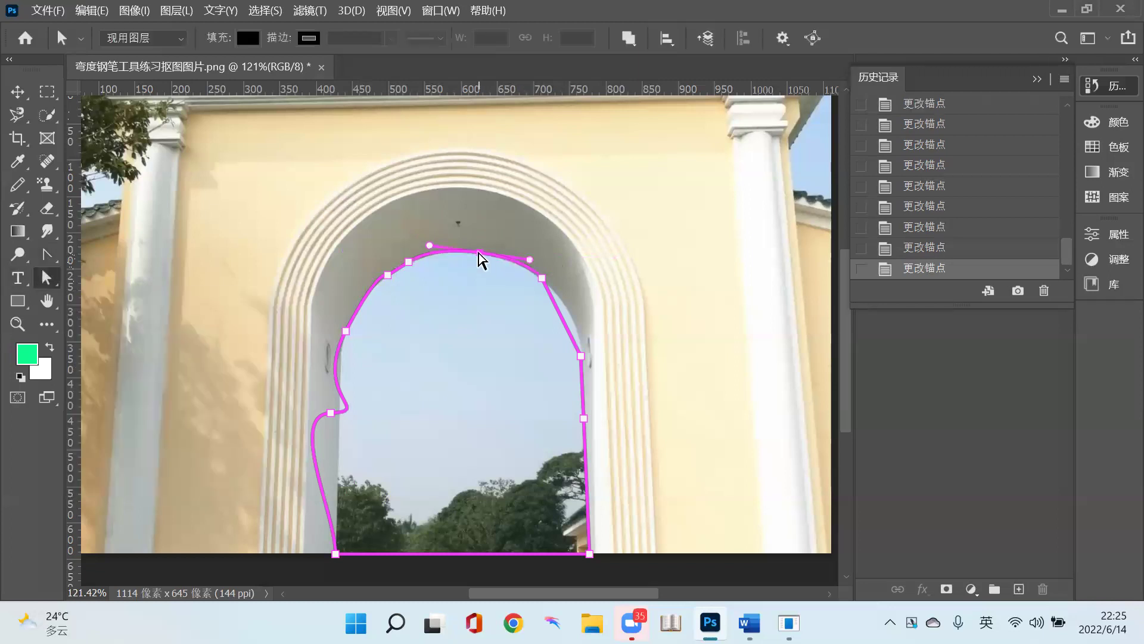
pyautogui.moveTo(479, 253); pyautogui.dragTo(496, 163)
pyautogui.click(43, 253)
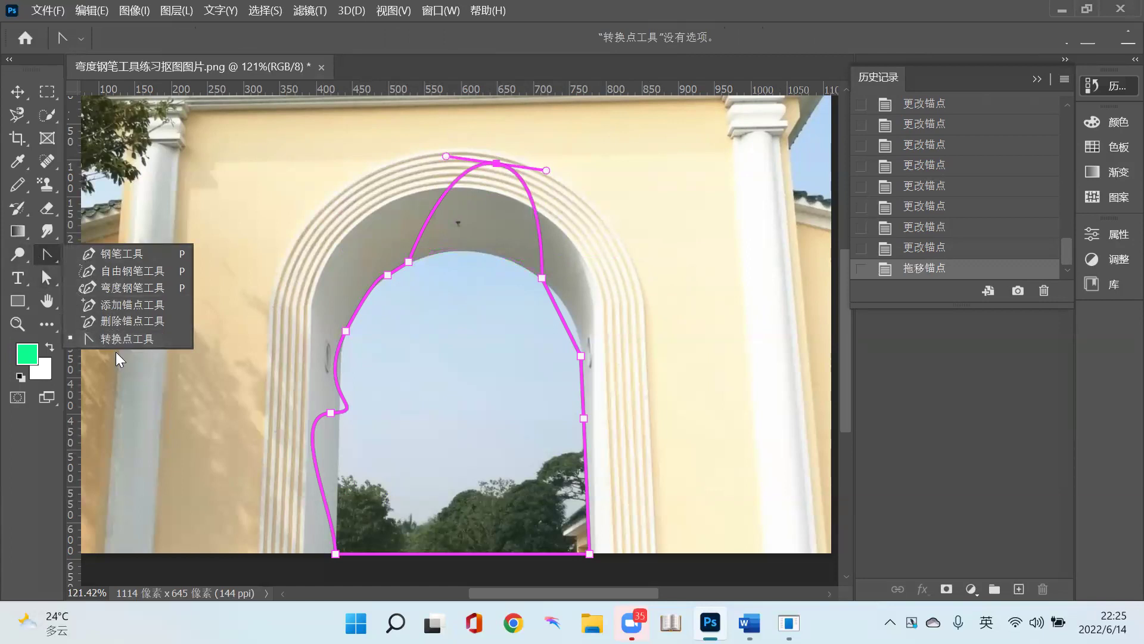
pyautogui.click(50, 282)
pyautogui.rightClick(50, 282)
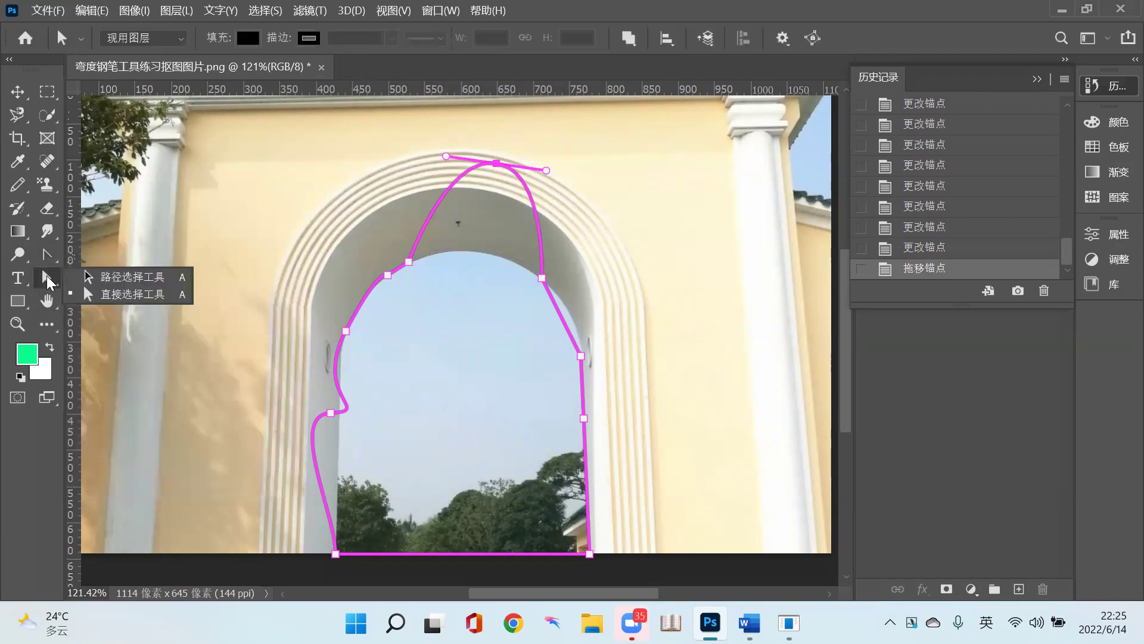
pyautogui.click(97, 295)
pyautogui.moveTo(497, 163); pyautogui.dragTo(578, 146)
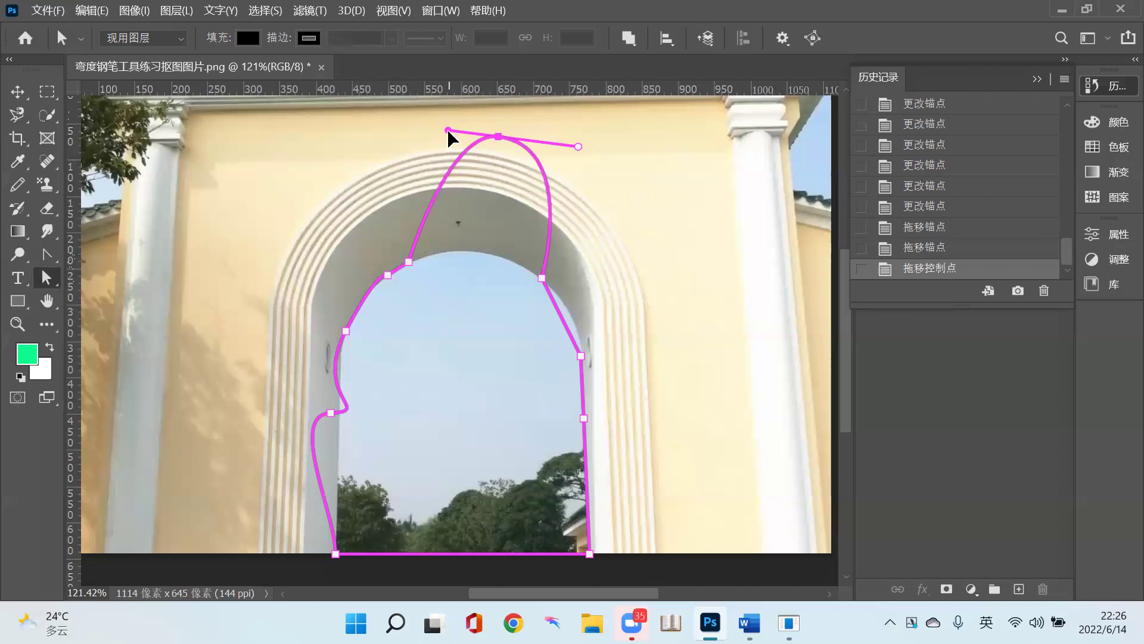
pyautogui.moveTo(448, 130); pyautogui.dragTo(396, 121)
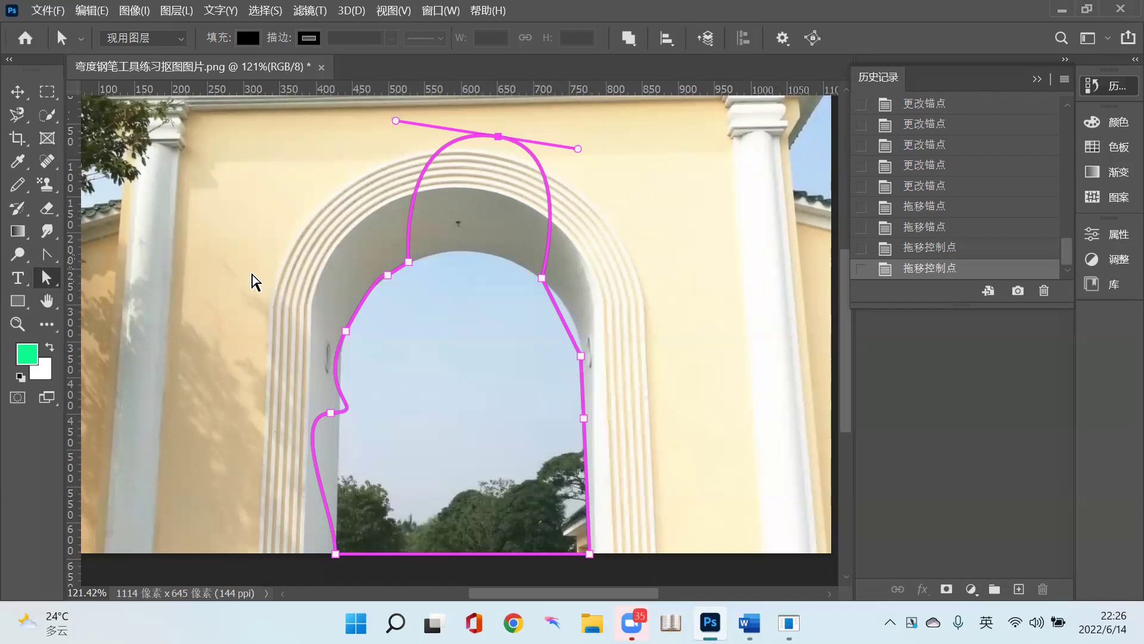
# - Try to retract the crown anchor's right direction handle with the Convert Point tool
pyautogui.click(50, 253)
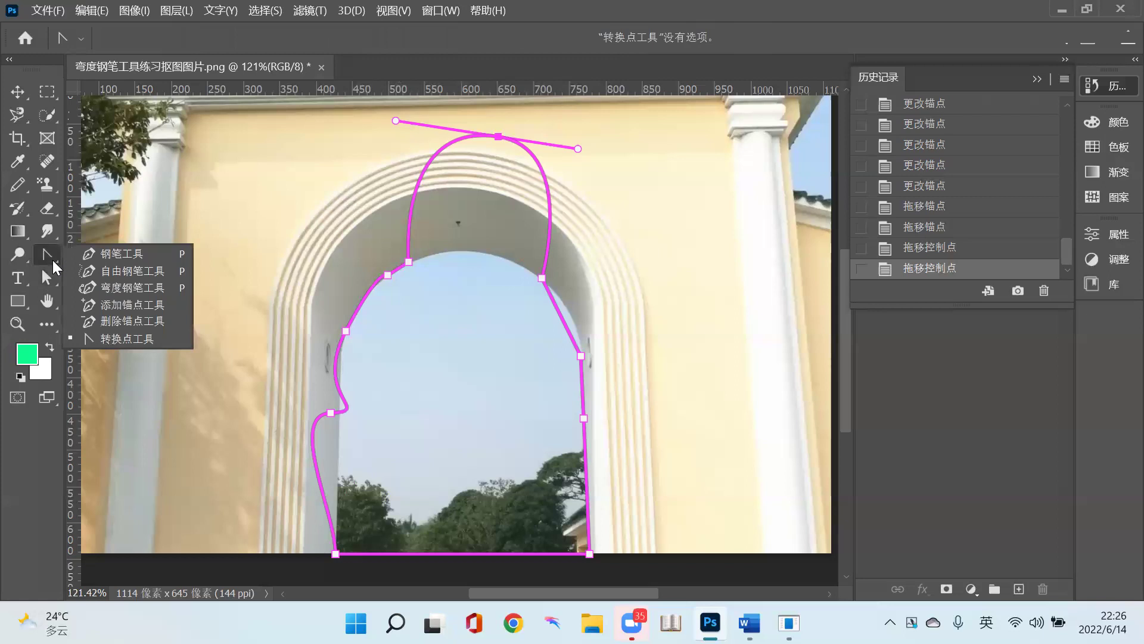
pyautogui.click(106, 335)
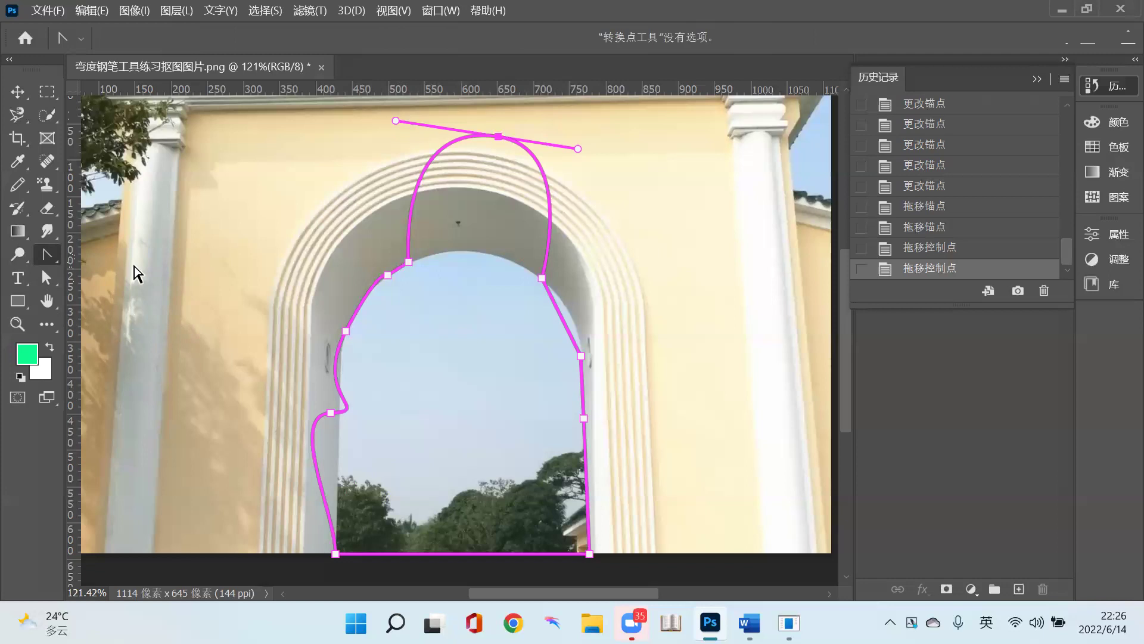
pyautogui.rightClick(57, 265)
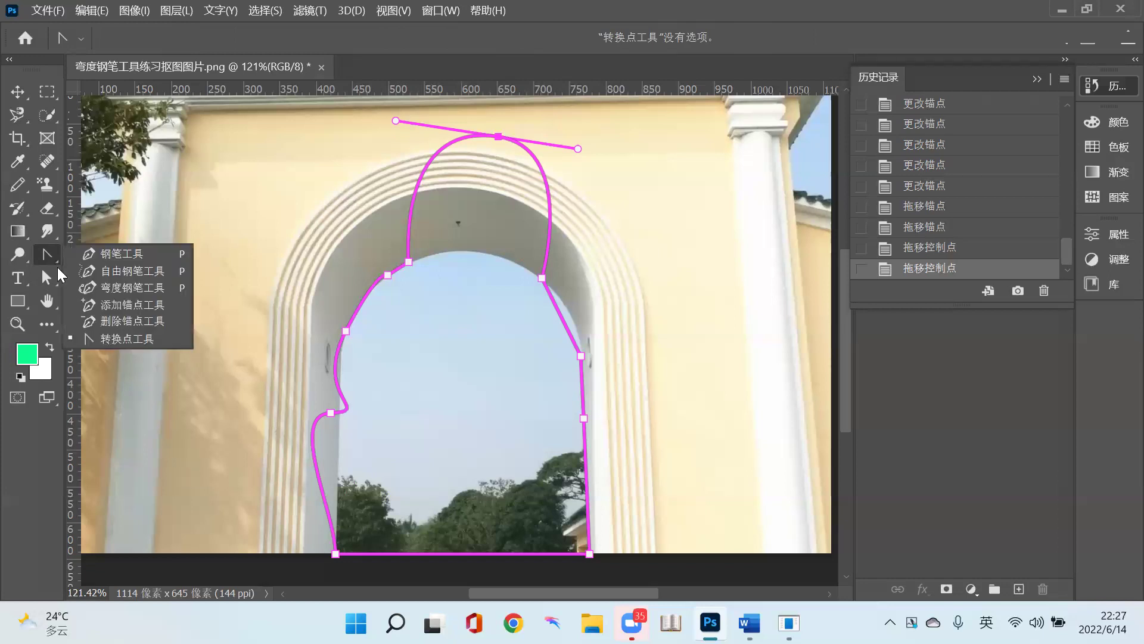
pyautogui.click(121, 335)
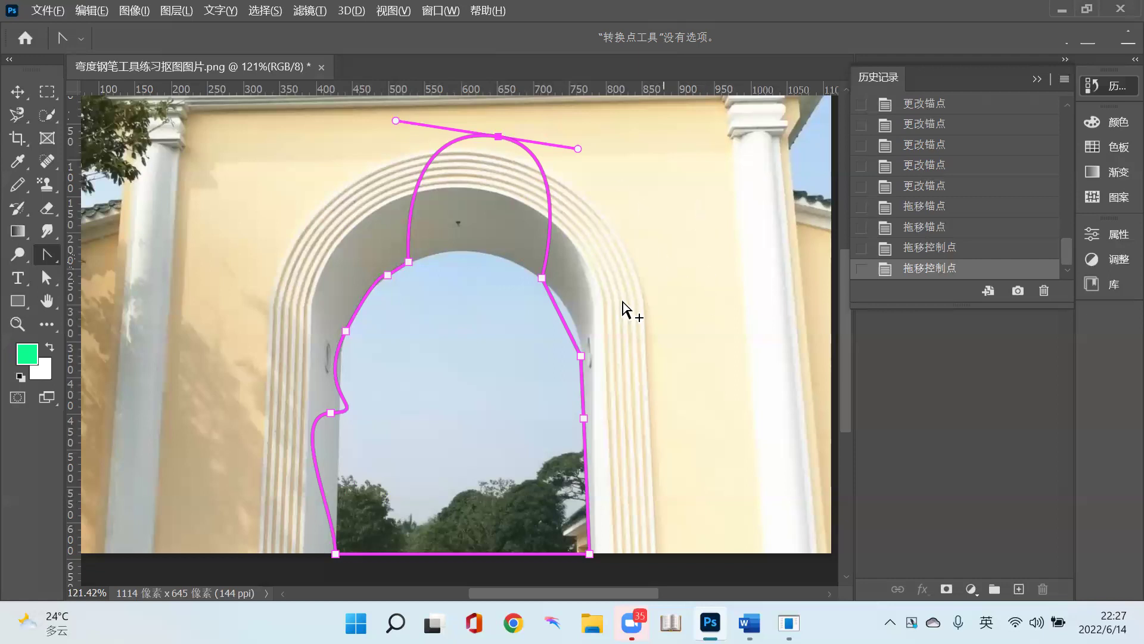
pyautogui.click(498, 139)
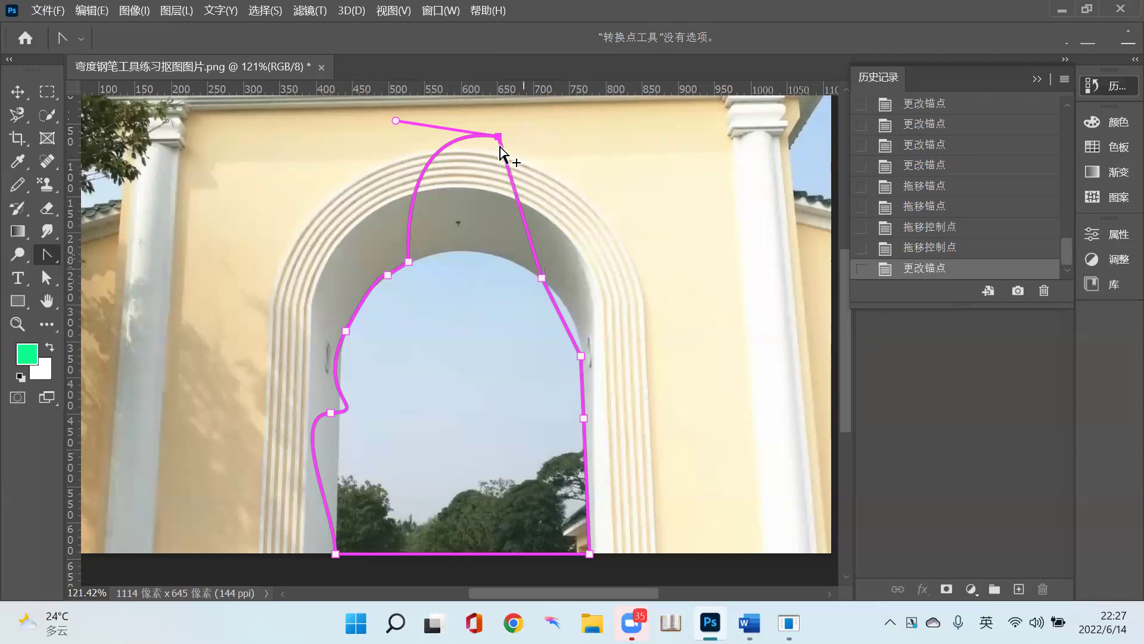
pyautogui.click(498, 137)
pyautogui.click(499, 138)
pyautogui.click(498, 137)
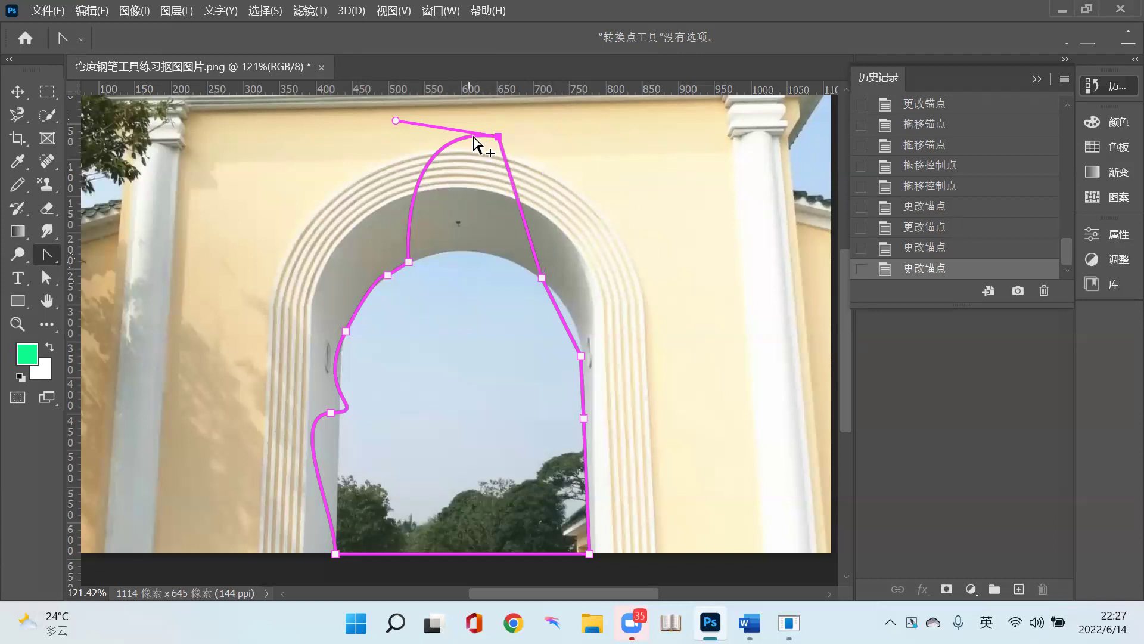
pyautogui.click(498, 138)
# - Undo all the conversions just made to the crown anchor
pyautogui.hotkey('ctrl', 'z')
pyautogui.hotkey('ctrl', 'z')
pyautogui.hotkey('ctrl', 'z')
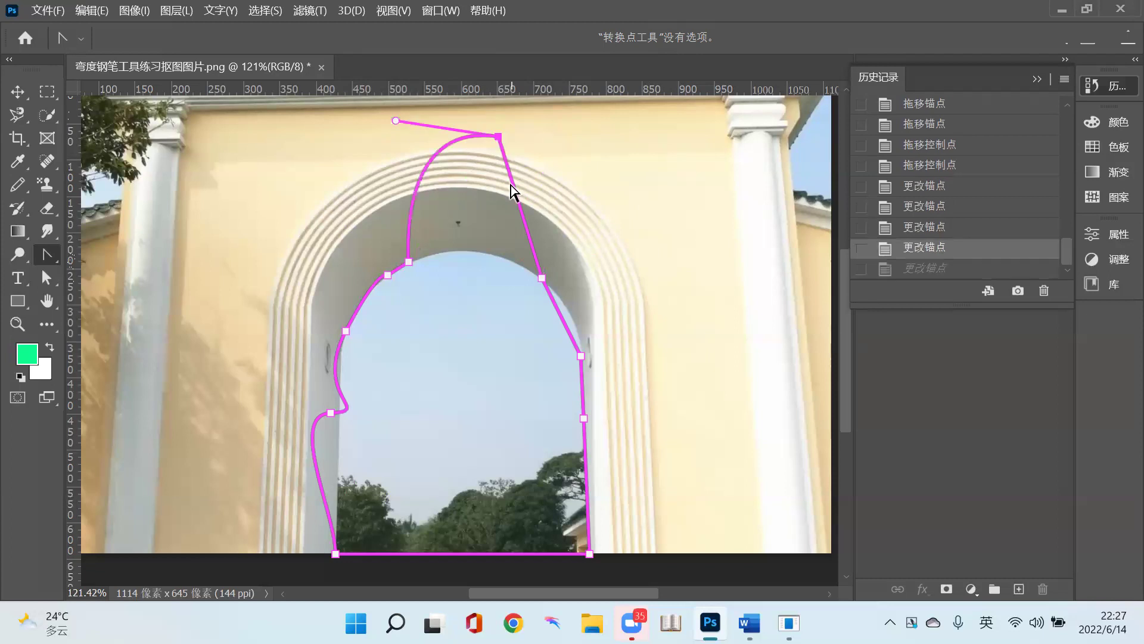
pyautogui.hotkey('ctrl', 'z')
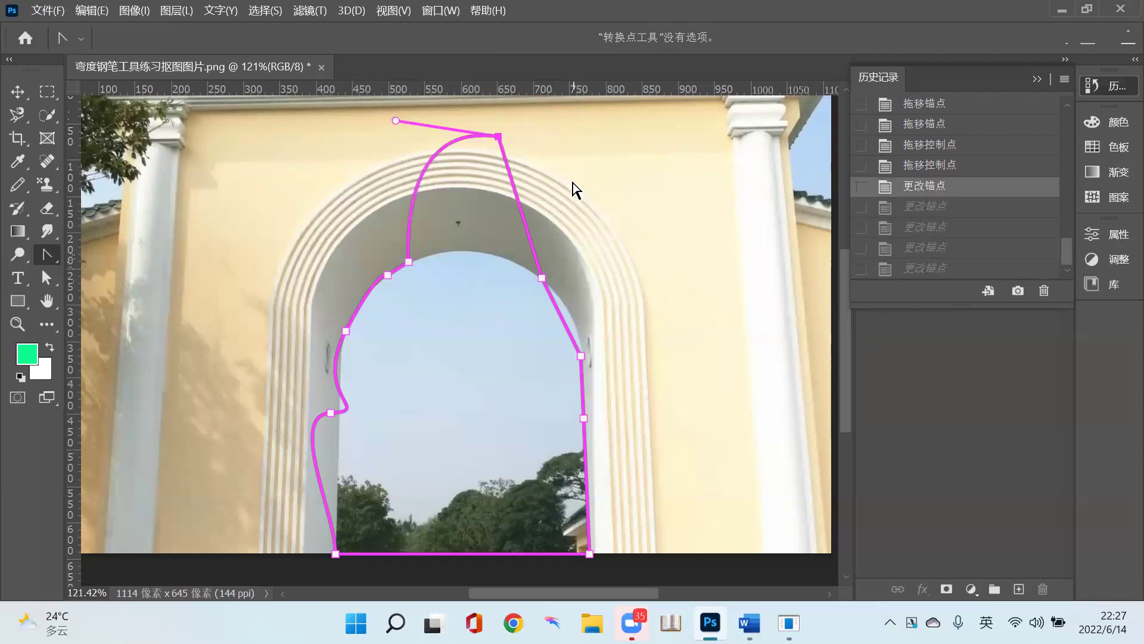
pyautogui.hotkey('ctrl', 'z')
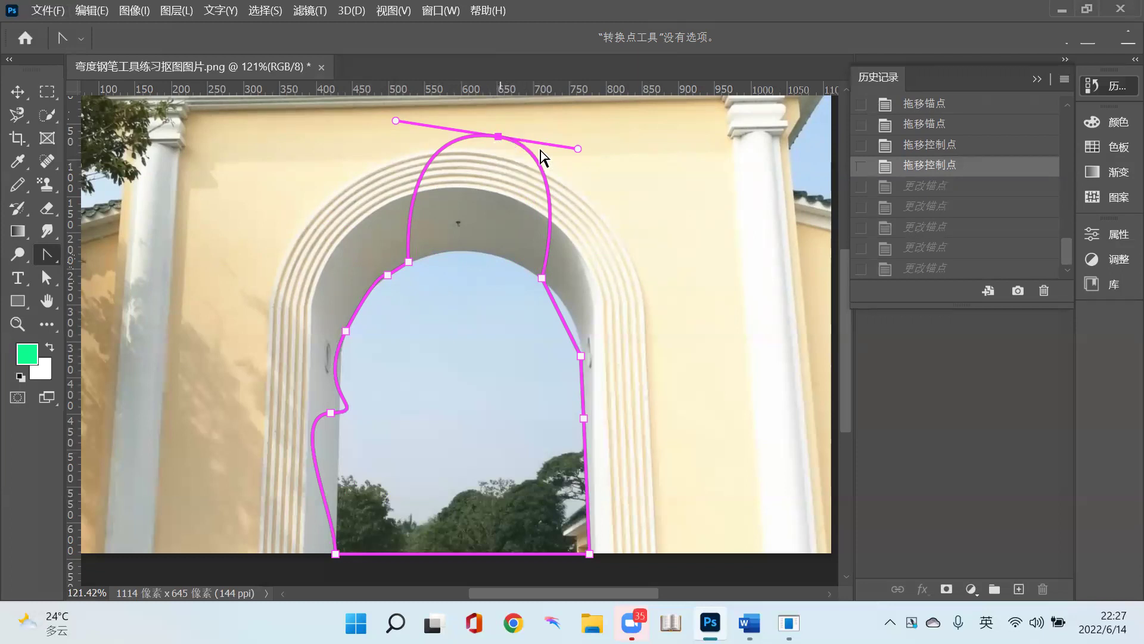
# - Convert the crown anchor to a corner point by retracting both direction handles, and undo a trial pull of new handles
pyautogui.click(503, 146)
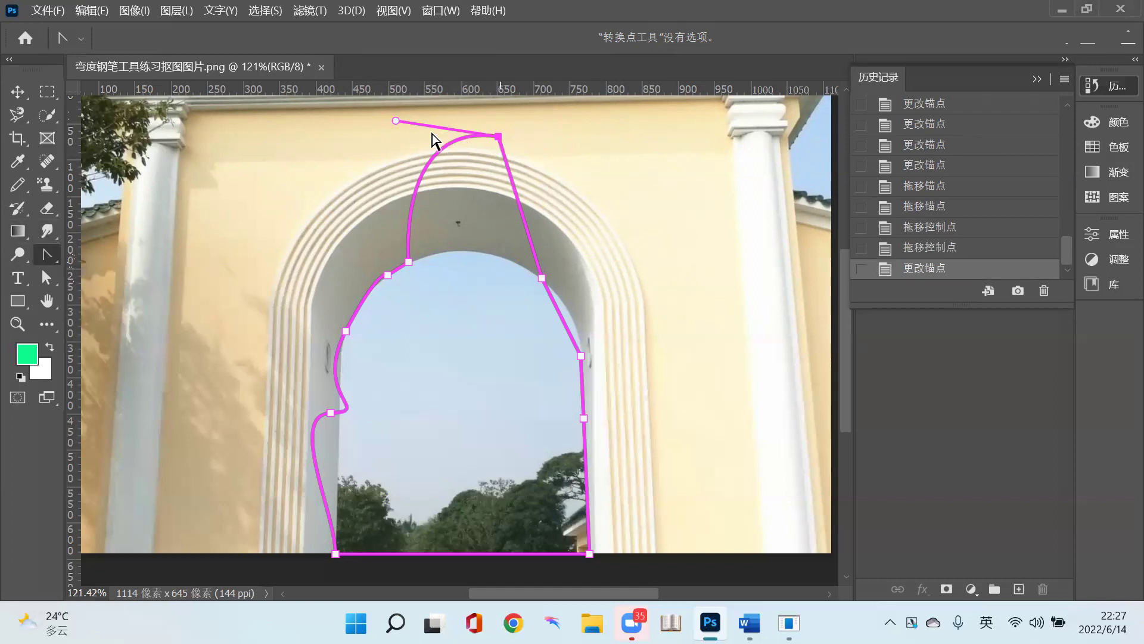
pyautogui.click(500, 138)
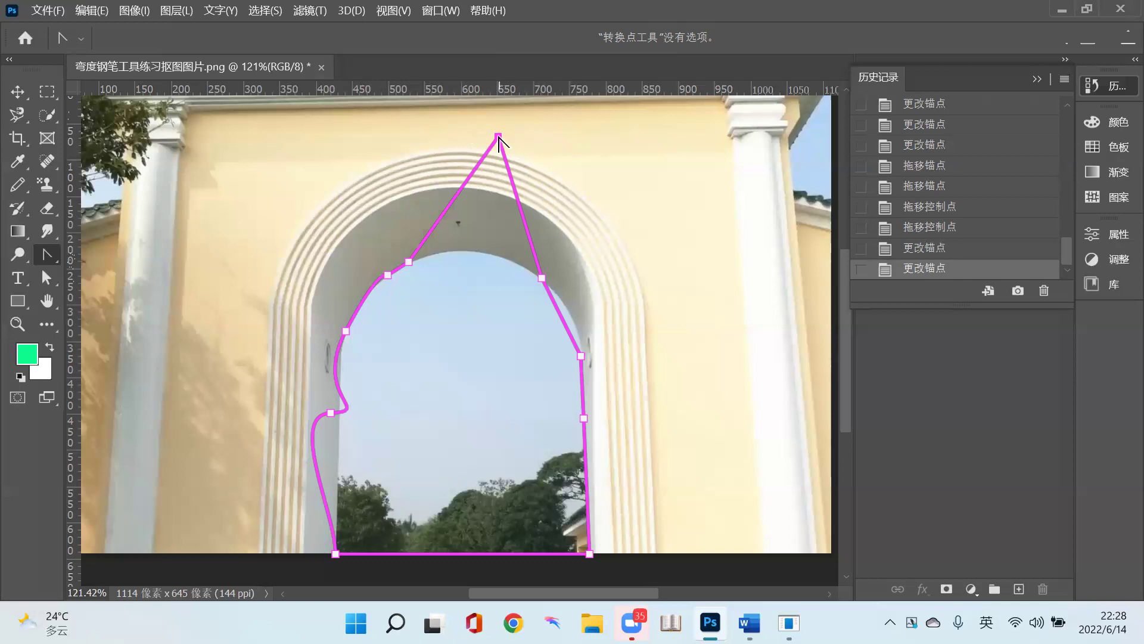
pyautogui.moveTo(499, 137); pyautogui.dragTo(627, 152)
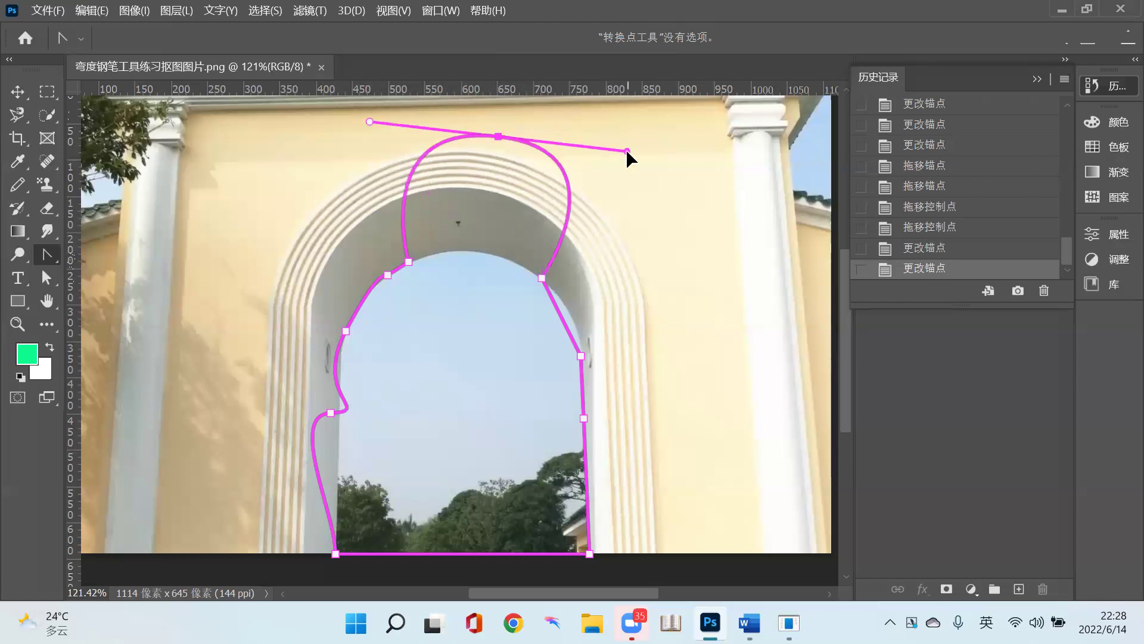
pyautogui.hotkey('ctrl', 'z')
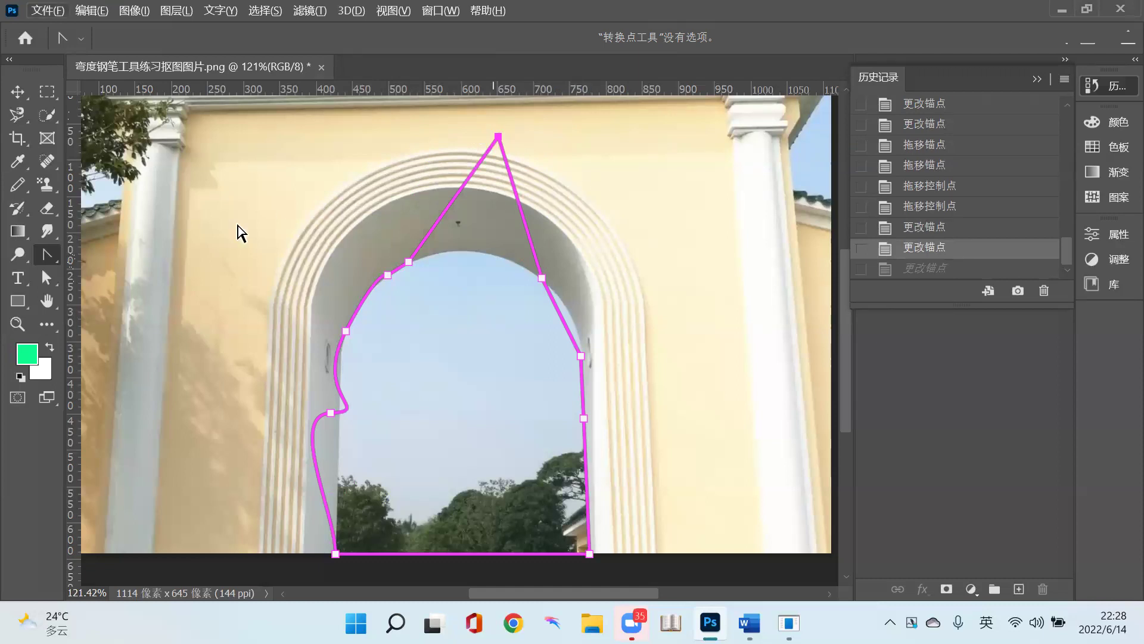
# - Pull a single, nearly horizontal direction handle out of the crown anchor toward the right with the Convert Point tool
pyautogui.rightClick(52, 255)
pyautogui.click(119, 341)
pyautogui.moveTo(498, 136); pyautogui.dragTo(633, 140)
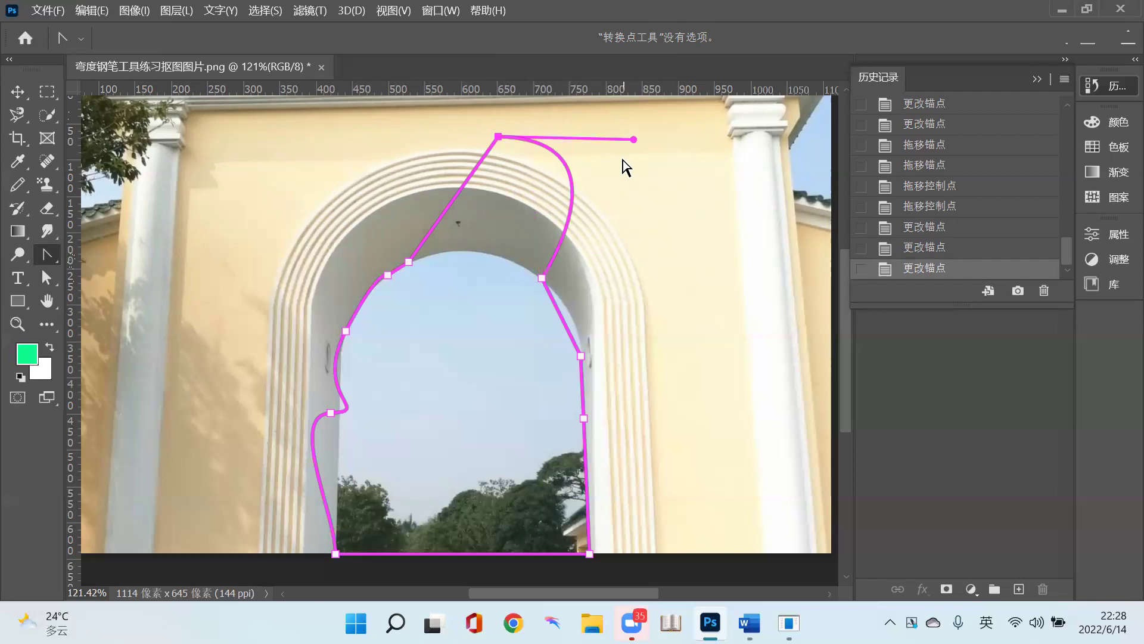
# - Try converting the one-handled crown anchor back to a corner point, undoing the conversion each time
pyautogui.click(498, 137)
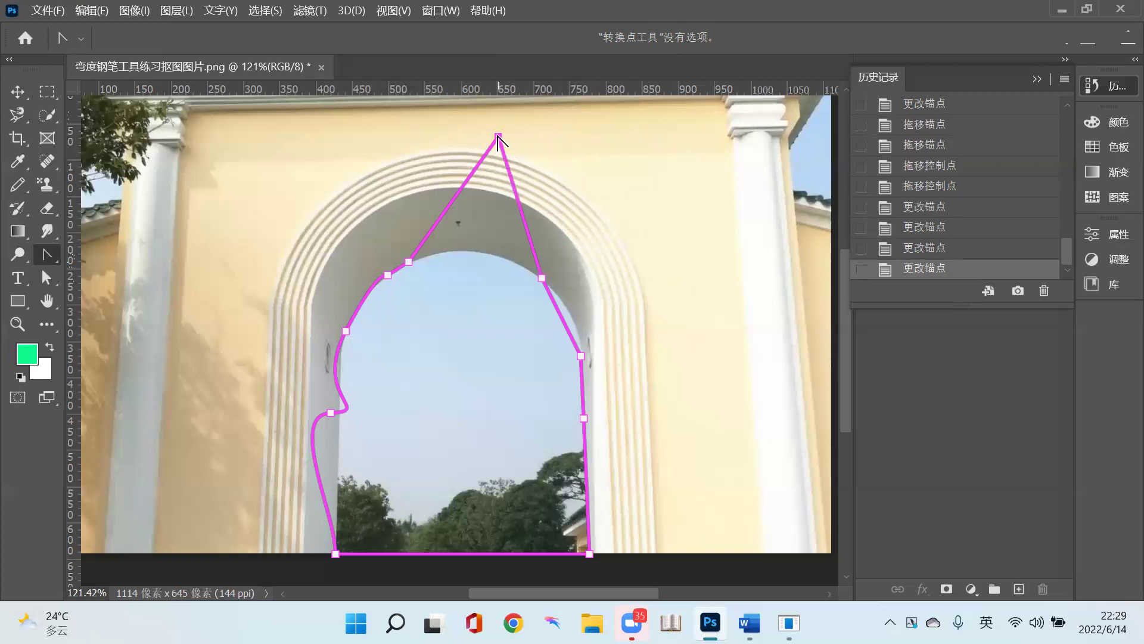
pyautogui.hotkey('ctrl', 'z')
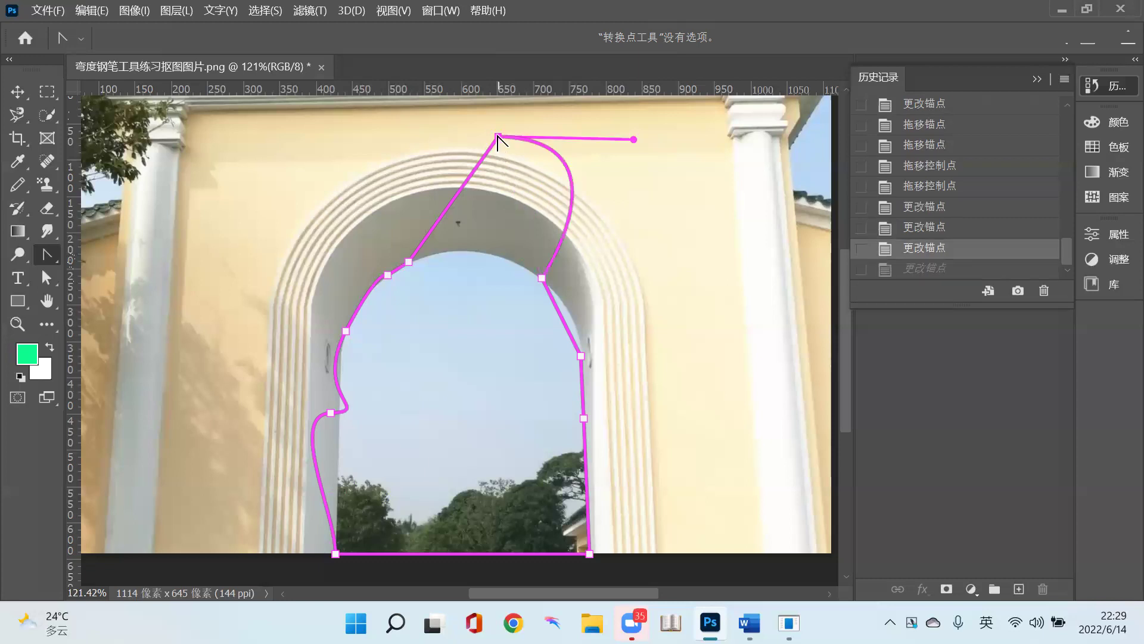
pyautogui.click(498, 137)
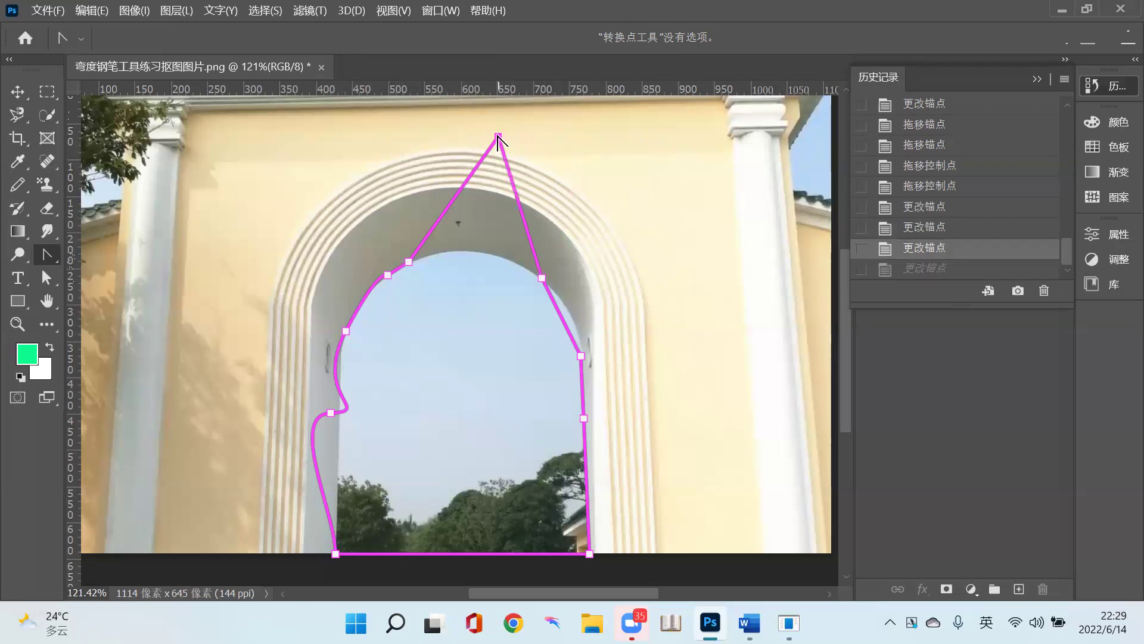
pyautogui.hotkey('ctrl', 'z')
pyautogui.click(496, 136)
pyautogui.hotkey('ctrl', 'z')
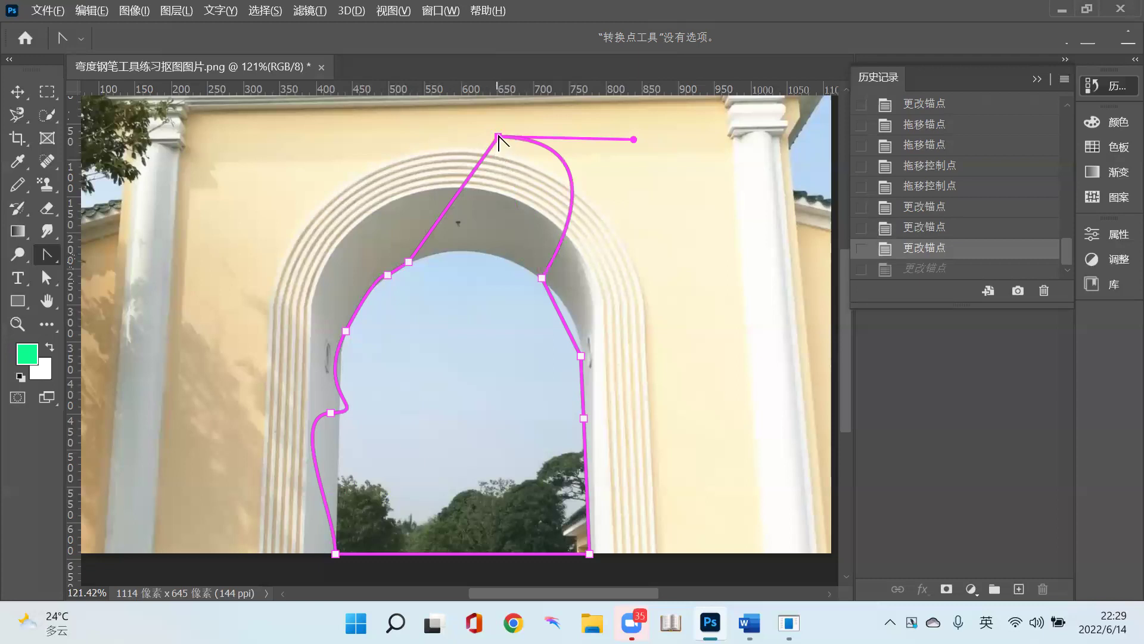
# - Reset the crown anchor, pull out a symmetric pair of direction handles, and angle each handle downward independently
pyautogui.click(498, 136)
pyautogui.moveTo(498, 136); pyautogui.dragTo(580, 139)
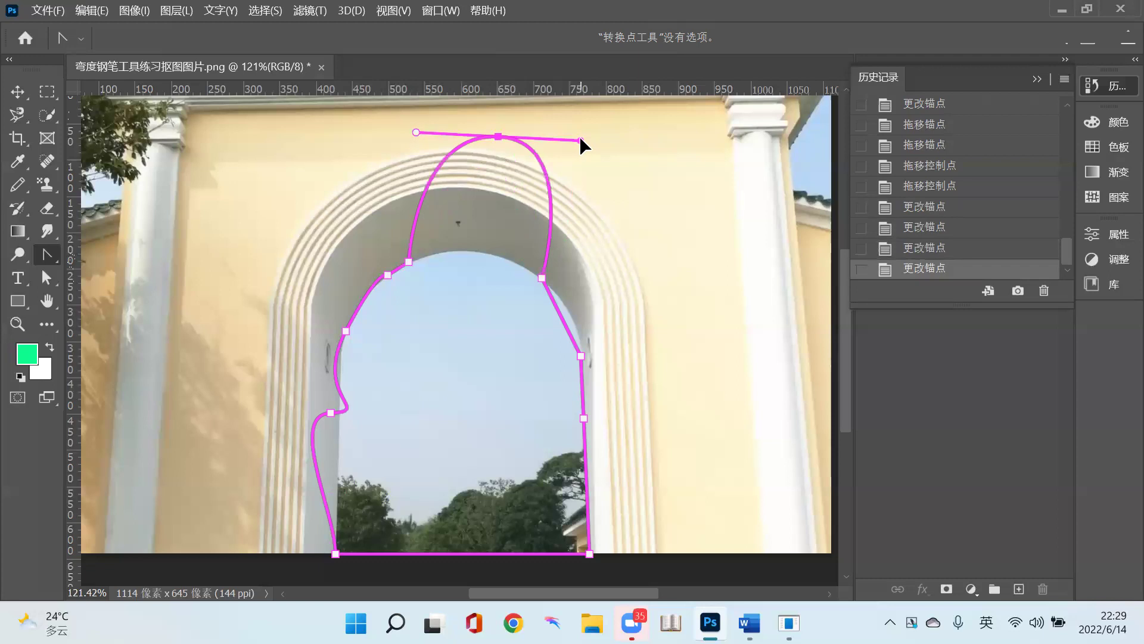
pyautogui.moveTo(580, 140); pyautogui.dragTo(581, 141)
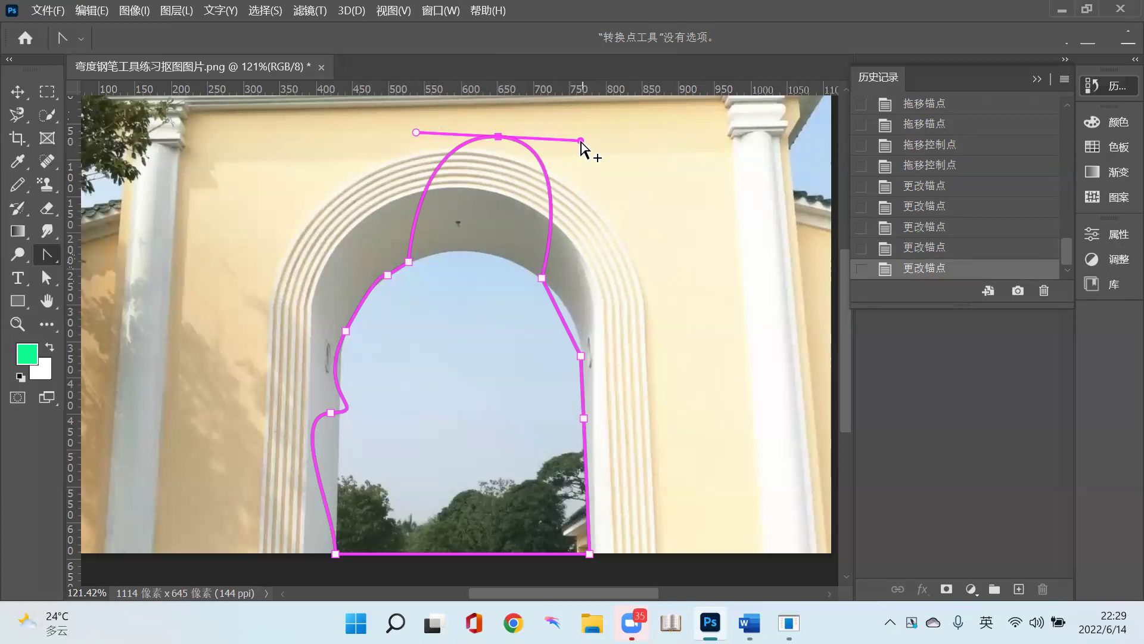
pyautogui.moveTo(580, 141)
pyautogui.mouseDown()
pyautogui.moveTo(579, 115)
pyautogui.moveTo(578, 154)
pyautogui.mouseUp()
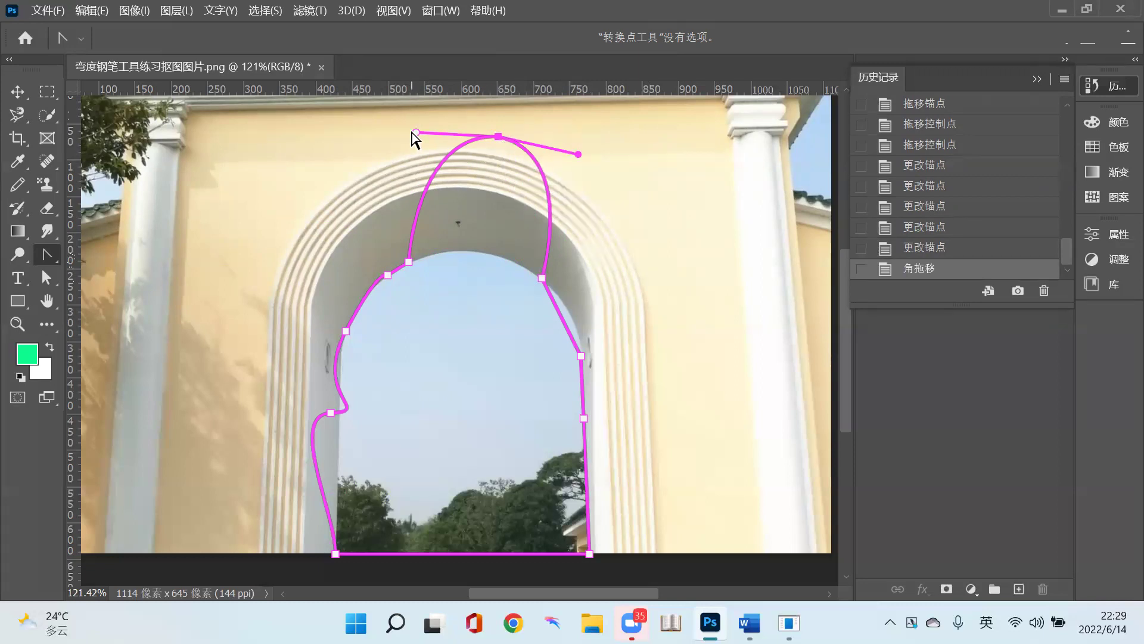
pyautogui.moveTo(417, 133); pyautogui.dragTo(431, 156)
pyautogui.moveTo(342, 189); pyautogui.dragTo(358, 185)
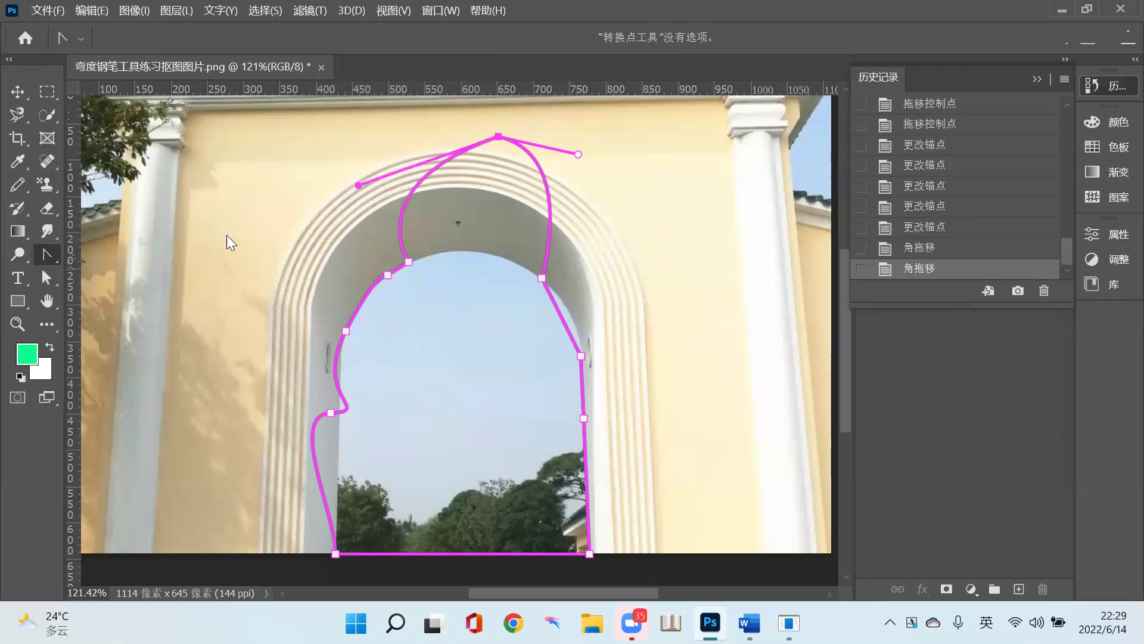
# - Lengthen the crown anchor's right direction handle down and outward with the Convert Point tool, leaving the left handle alone
pyautogui.rightClick(46, 255)
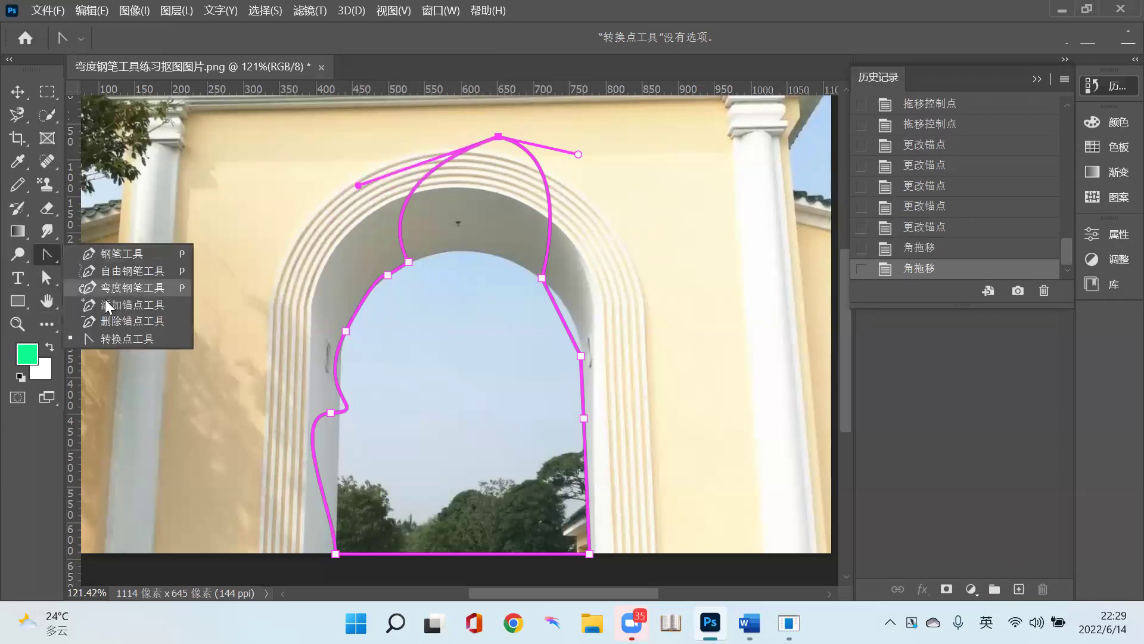
pyautogui.click(117, 339)
pyautogui.moveTo(577, 156); pyautogui.dragTo(621, 237)
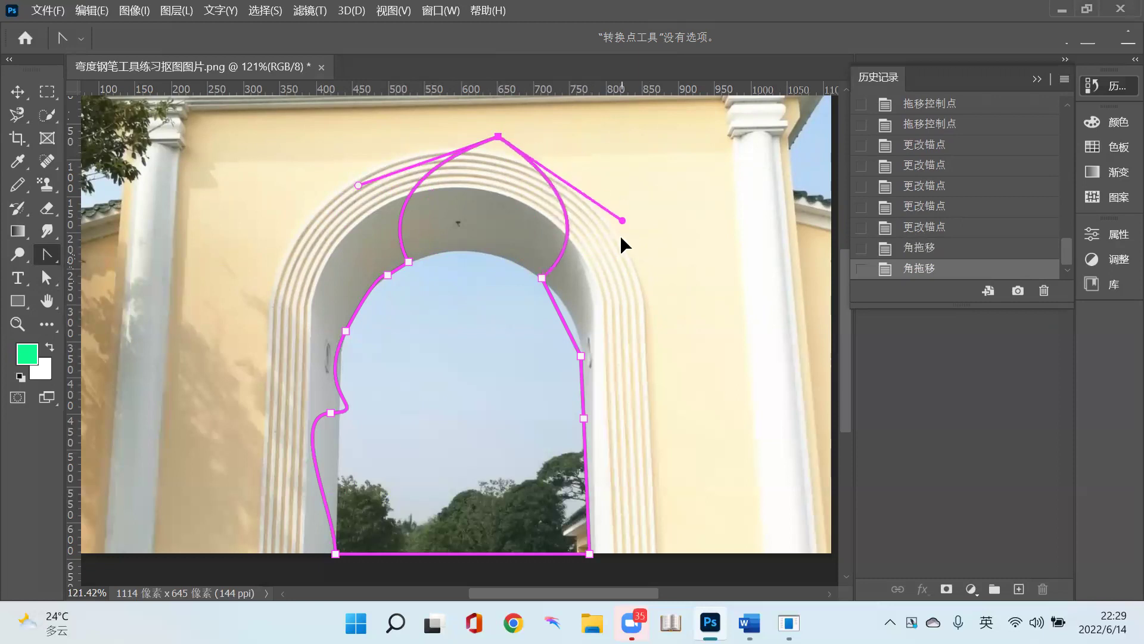
# - Convert the two anchors on the arch's left side to corner points and pull long direction handles out of the lower one
pyautogui.click(332, 413)
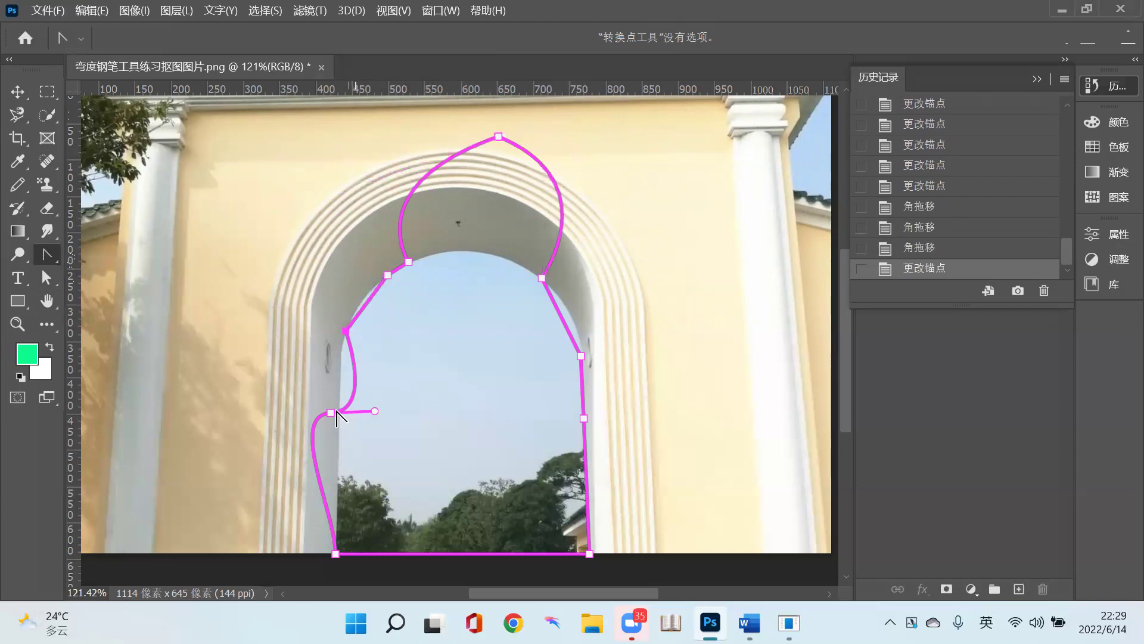
pyautogui.click(332, 412)
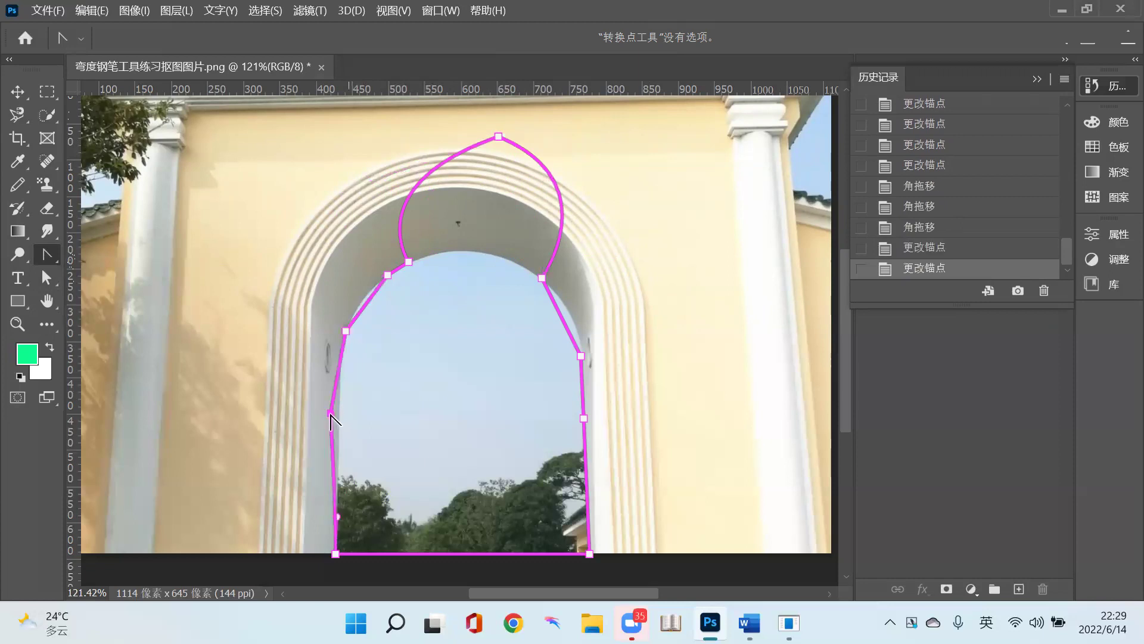
pyautogui.moveTo(331, 412); pyautogui.dragTo(433, 399)
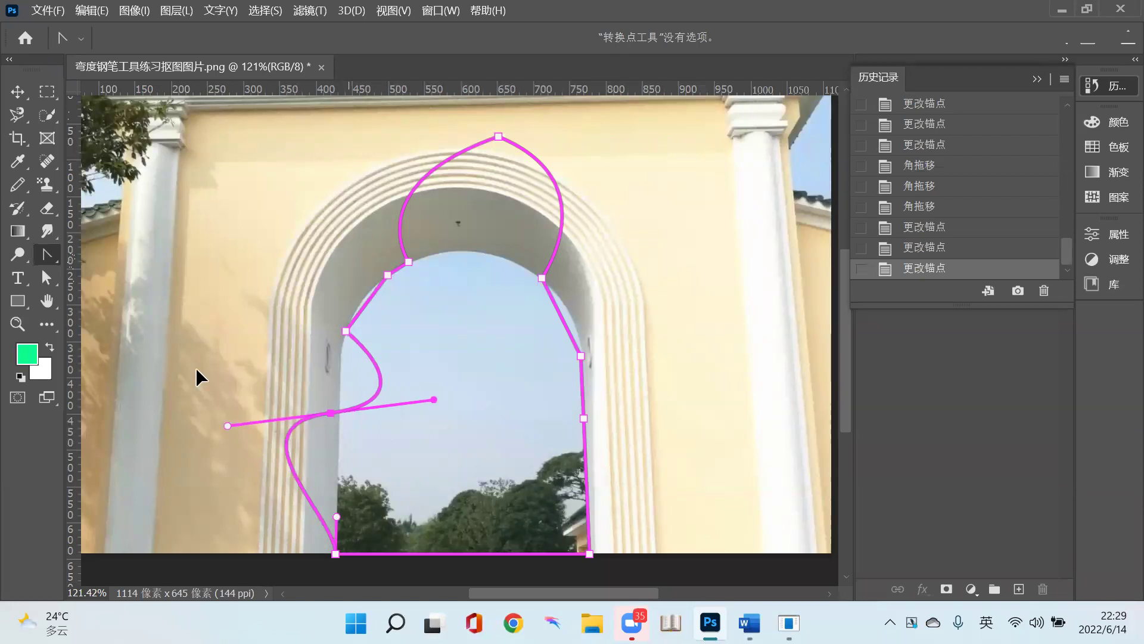
# - Swing the inner direction handle of the lower left-side anchor independently with the Convert Point tool, ending shorter and slightly raised inside the opening
pyautogui.press('a')
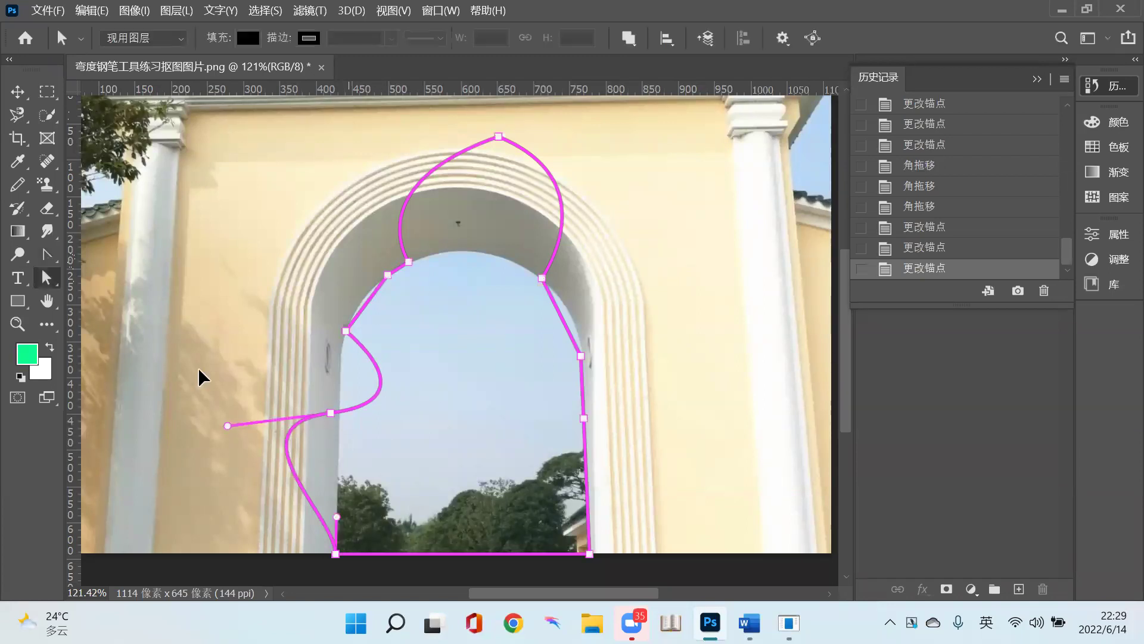
pyautogui.click(48, 255)
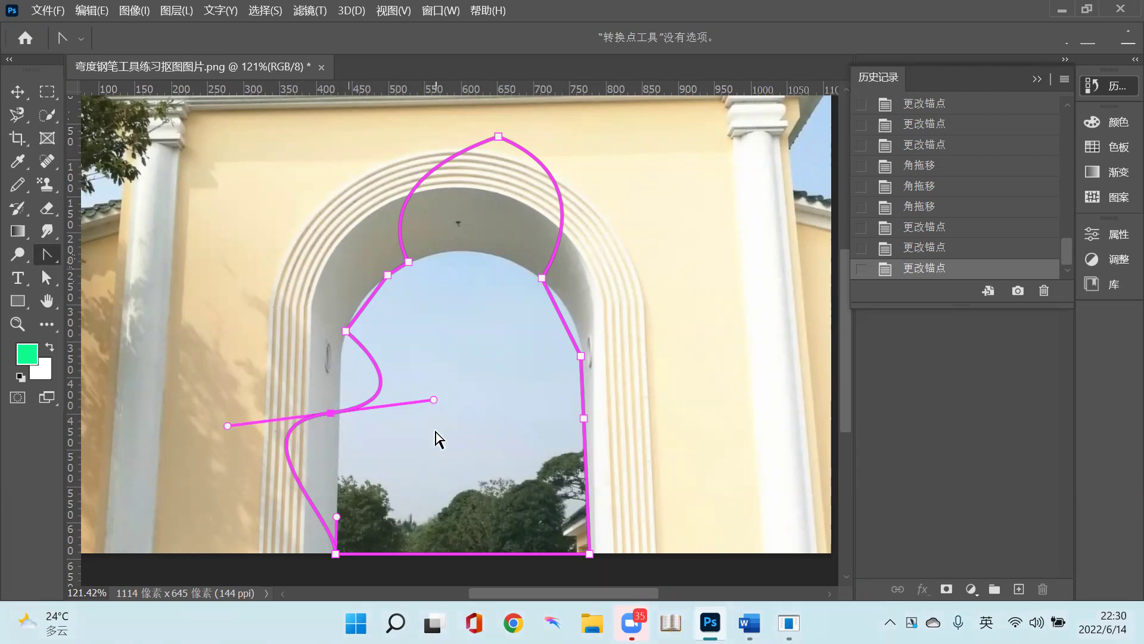
pyautogui.rightClick(53, 267)
pyautogui.click(113, 338)
pyautogui.moveTo(433, 399); pyautogui.dragTo(351, 316)
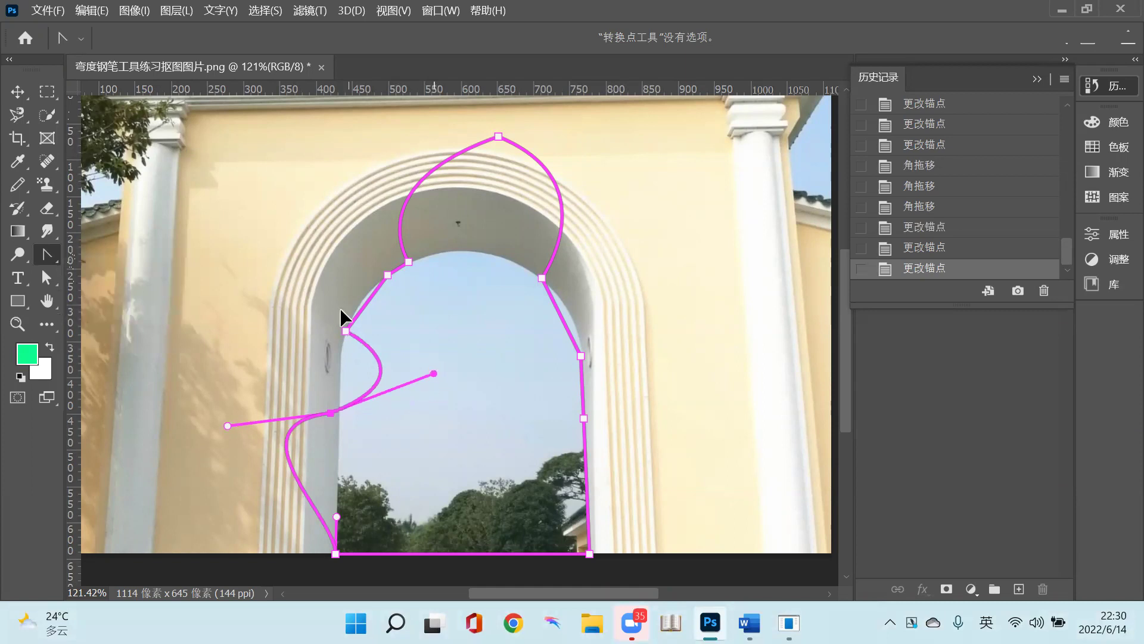
pyautogui.moveTo(244, 275); pyautogui.dragTo(378, 382)
pyautogui.moveTo(378, 382); pyautogui.dragTo(454, 401)
pyautogui.moveTo(355, 383); pyautogui.dragTo(273, 333)
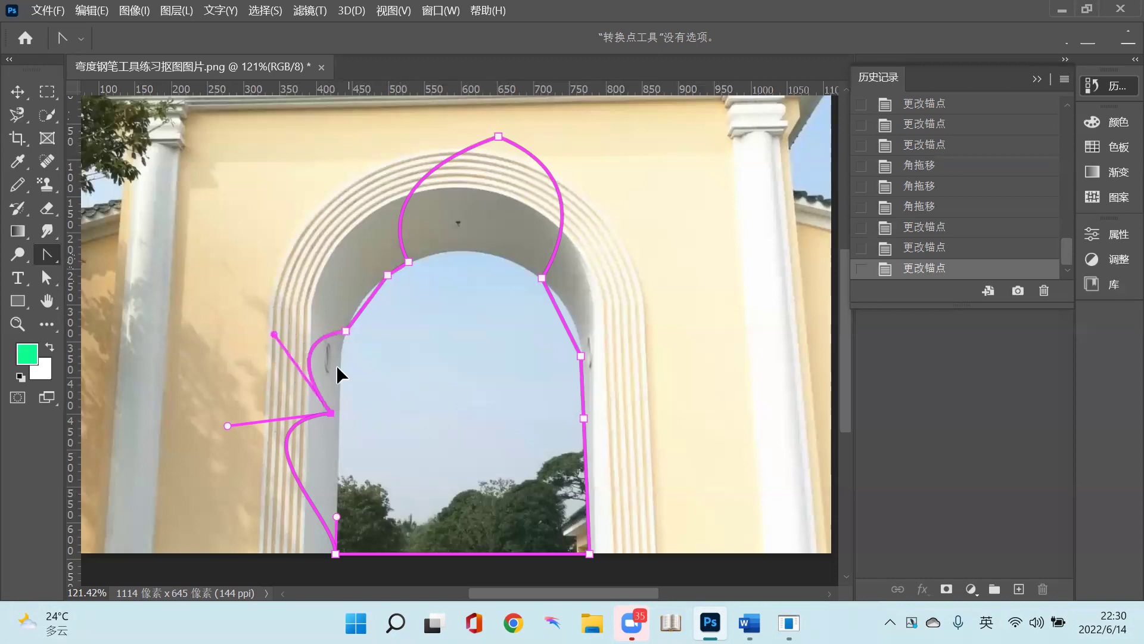
pyautogui.moveTo(273, 333); pyautogui.dragTo(403, 394)
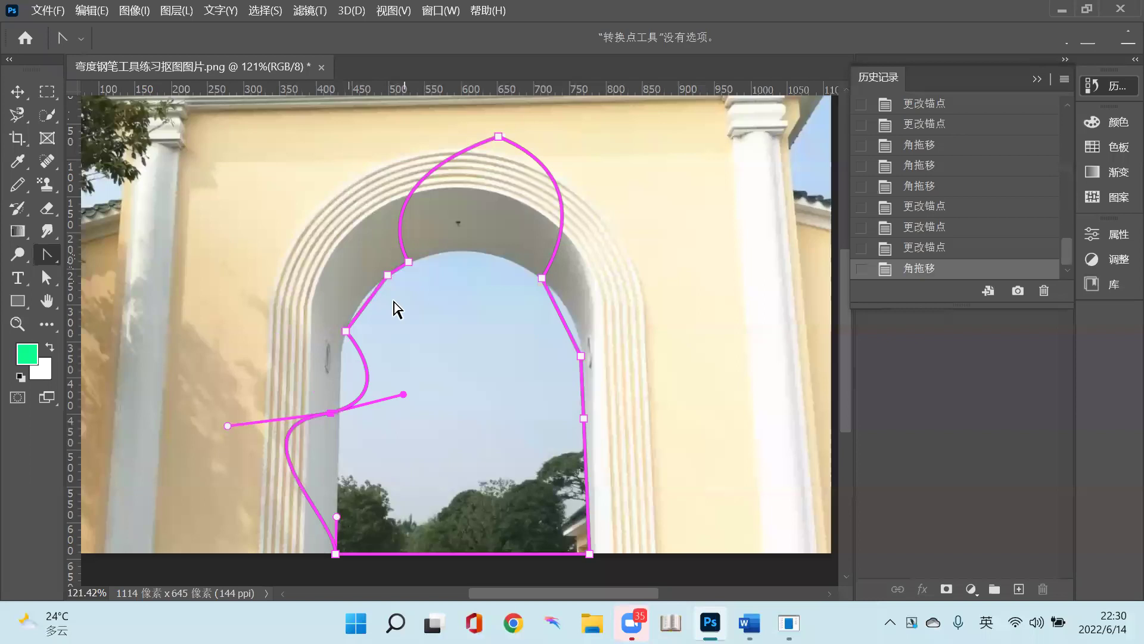
# - Pull long direction handles out of the upper-left anchor at the arch's shoulder and swing its outer handle upward independently
pyautogui.moveTo(387, 275); pyautogui.dragTo(272, 272)
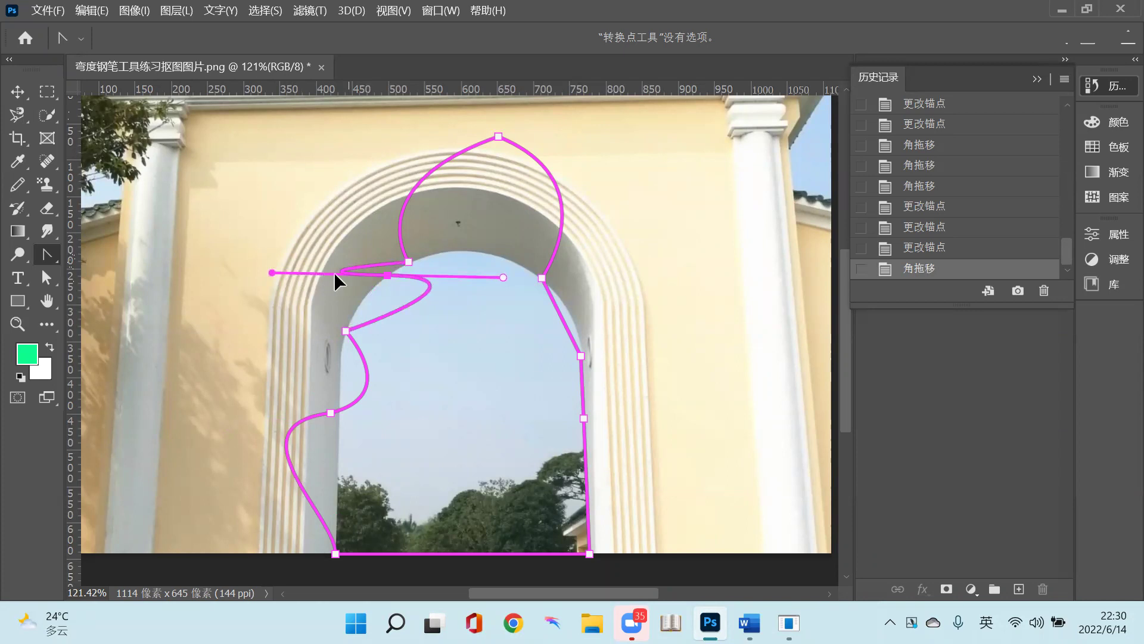
pyautogui.moveTo(272, 272)
pyautogui.mouseDown()
pyautogui.moveTo(249, 273)
pyautogui.moveTo(276, 286)
pyautogui.mouseUp()
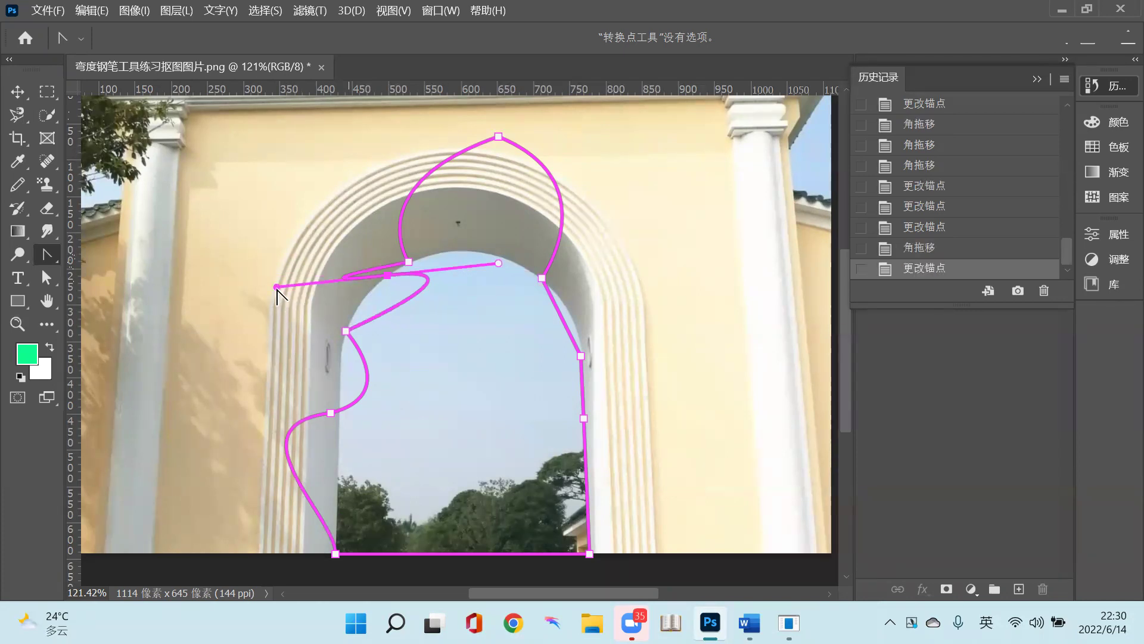
pyautogui.moveTo(277, 287); pyautogui.dragTo(290, 179)
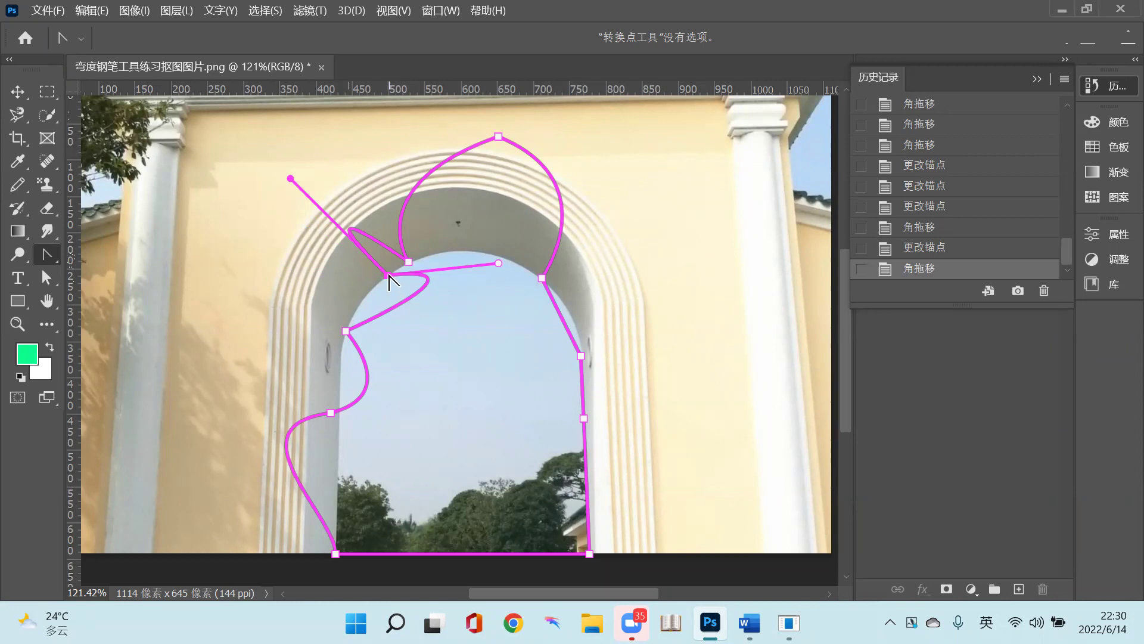
# - Convert the arch's upper-left shoulder anchor to a corner, pull out a single direction handle and swing it up and outward past the arch
pyautogui.click(387, 275)
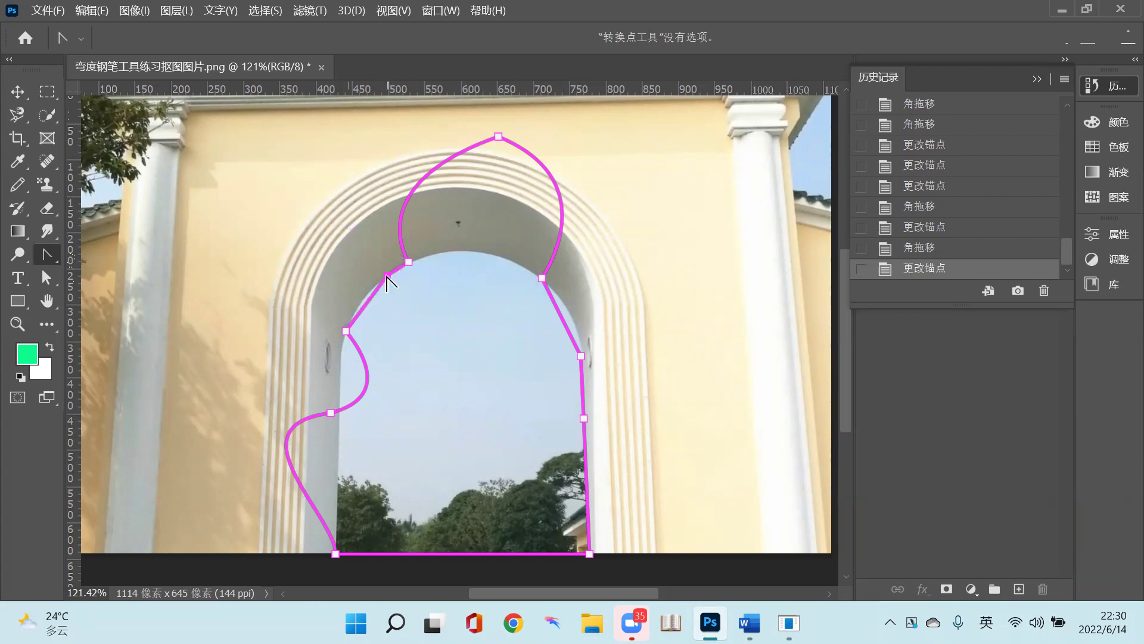
pyautogui.moveTo(346, 255); pyautogui.dragTo(331, 191)
pyautogui.hotkey('ctrl', 'z')
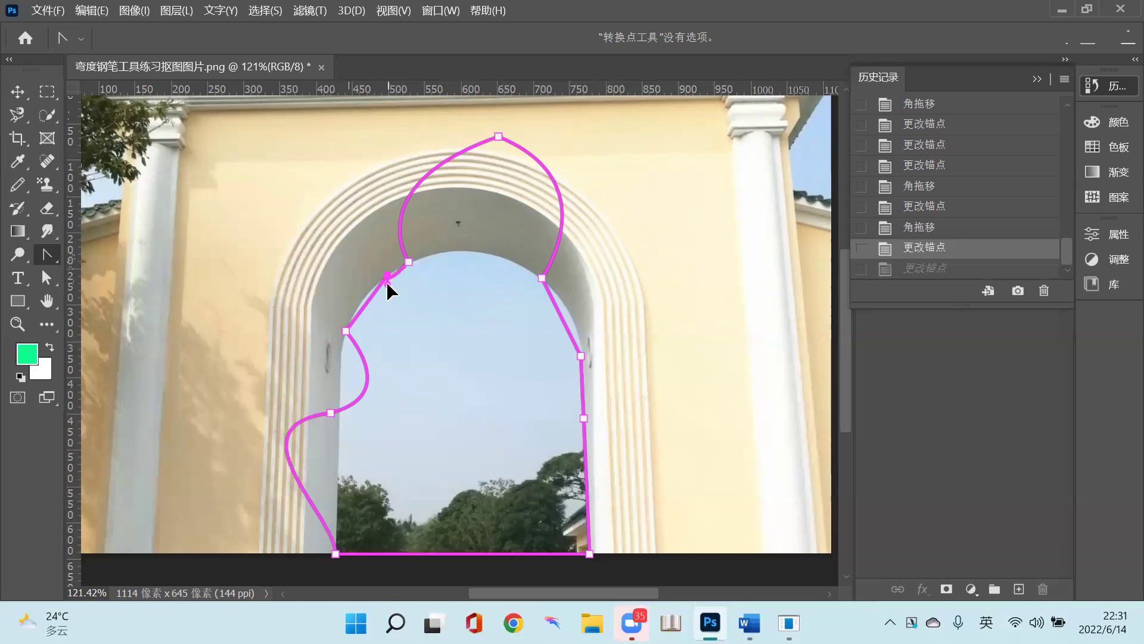
pyautogui.moveTo(388, 276); pyautogui.dragTo(346, 244)
pyautogui.moveTo(383, 253); pyautogui.dragTo(335, 245)
pyautogui.moveTo(388, 275); pyautogui.dragTo(302, 269)
pyautogui.click(390, 275)
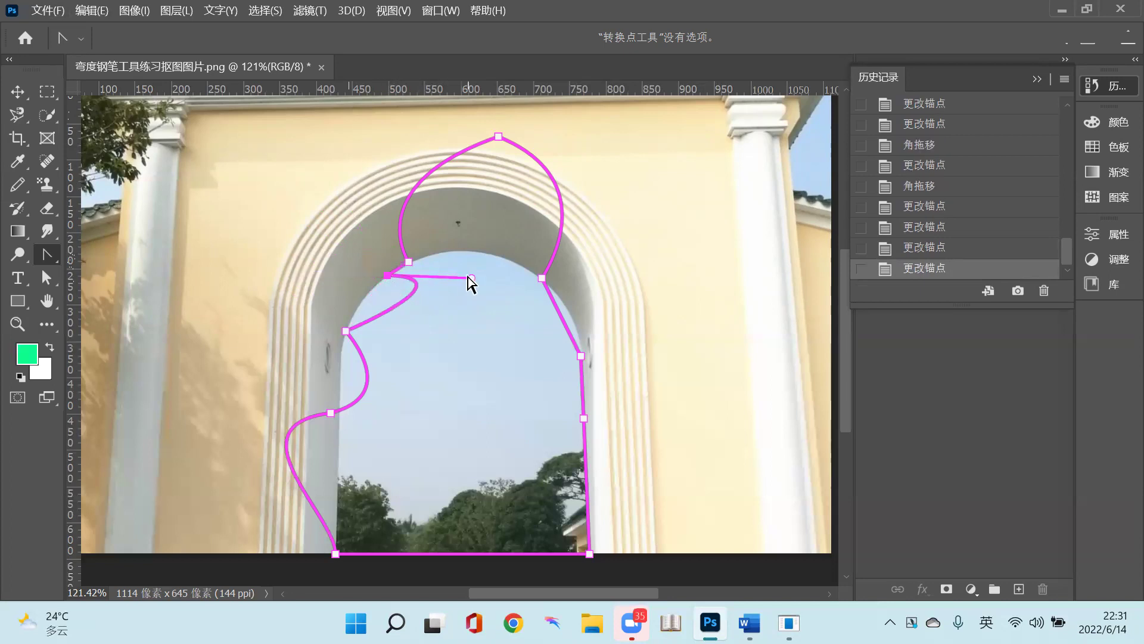
pyautogui.moveTo(471, 278); pyautogui.dragTo(272, 198)
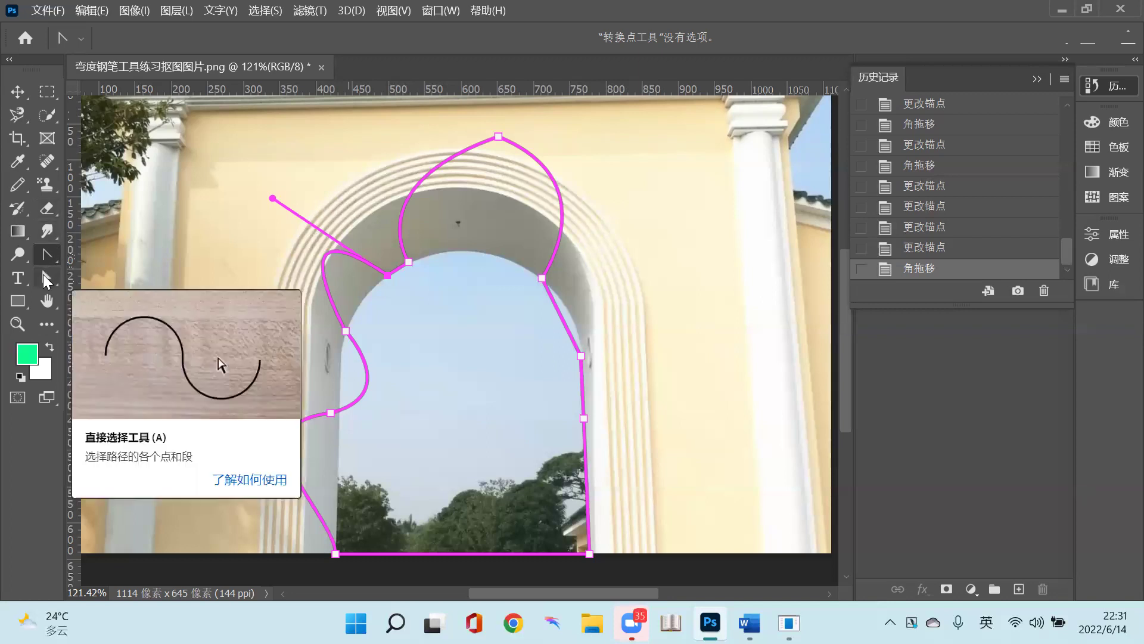
# - Draw a closed D-shaped path on the wall to the right of the arch with the Pen tool
pyautogui.click(49, 253)
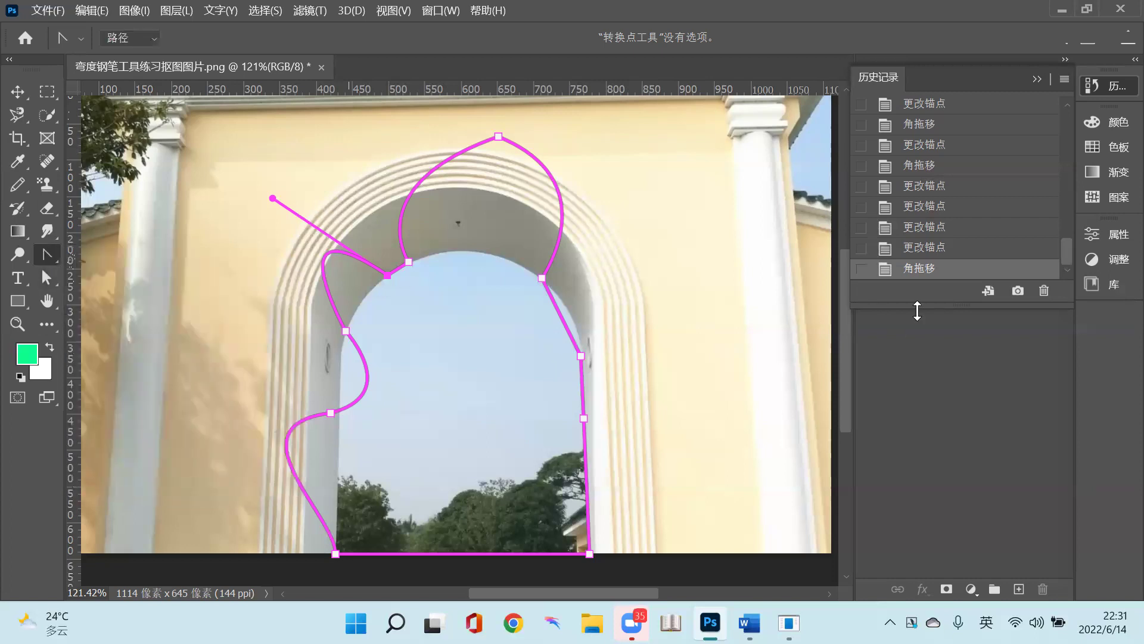
pyautogui.press('p')
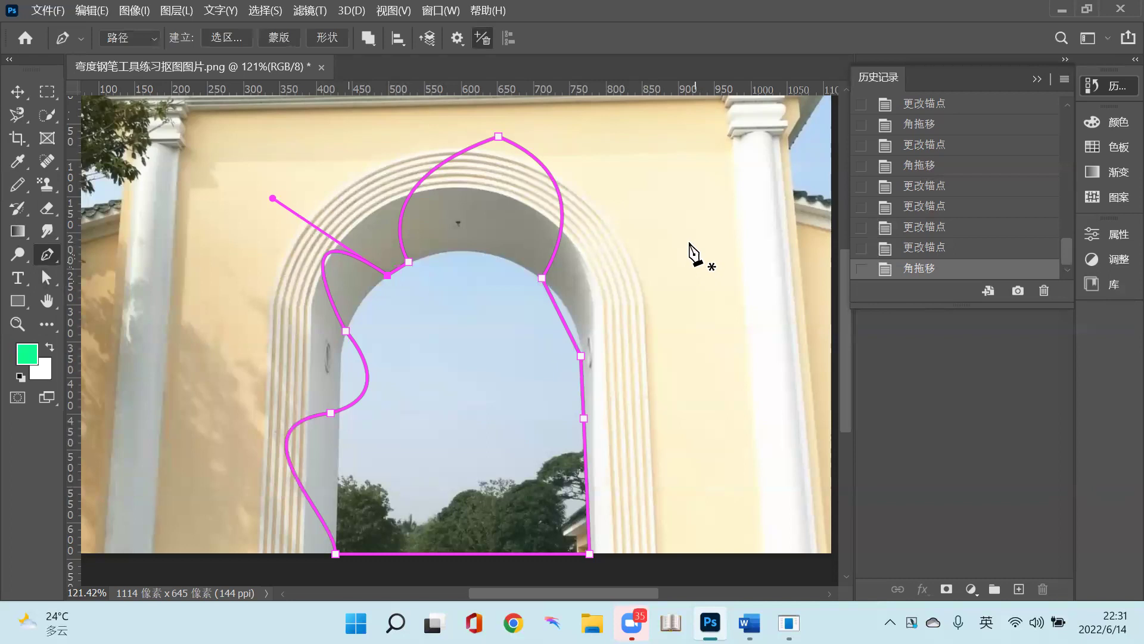
pyautogui.click(658, 237)
pyautogui.click(659, 353)
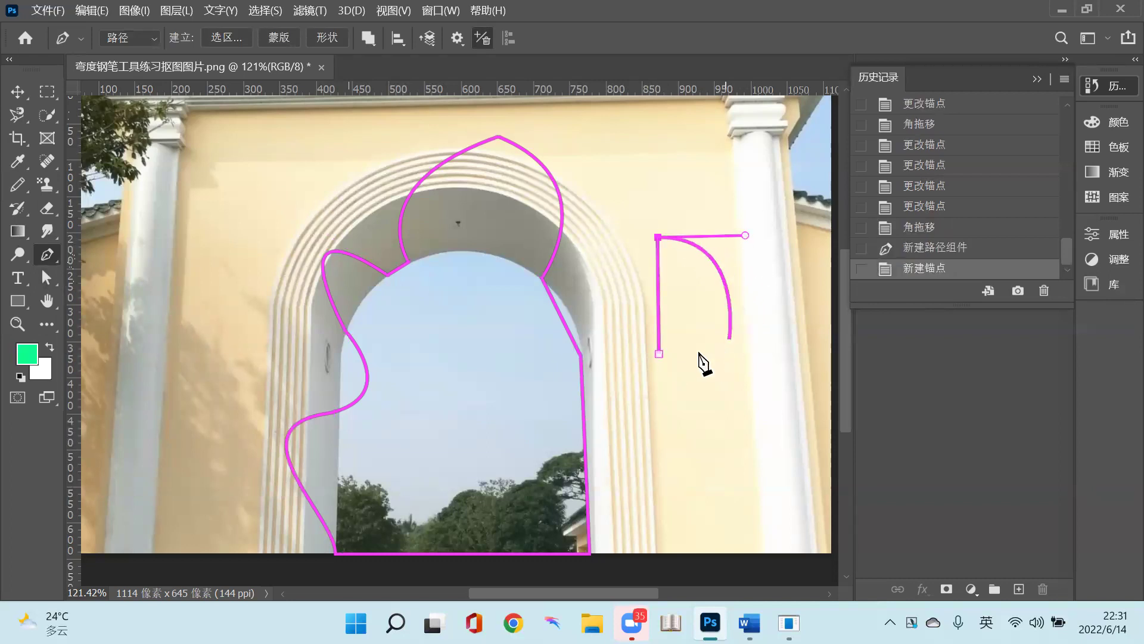
pyautogui.click(659, 354)
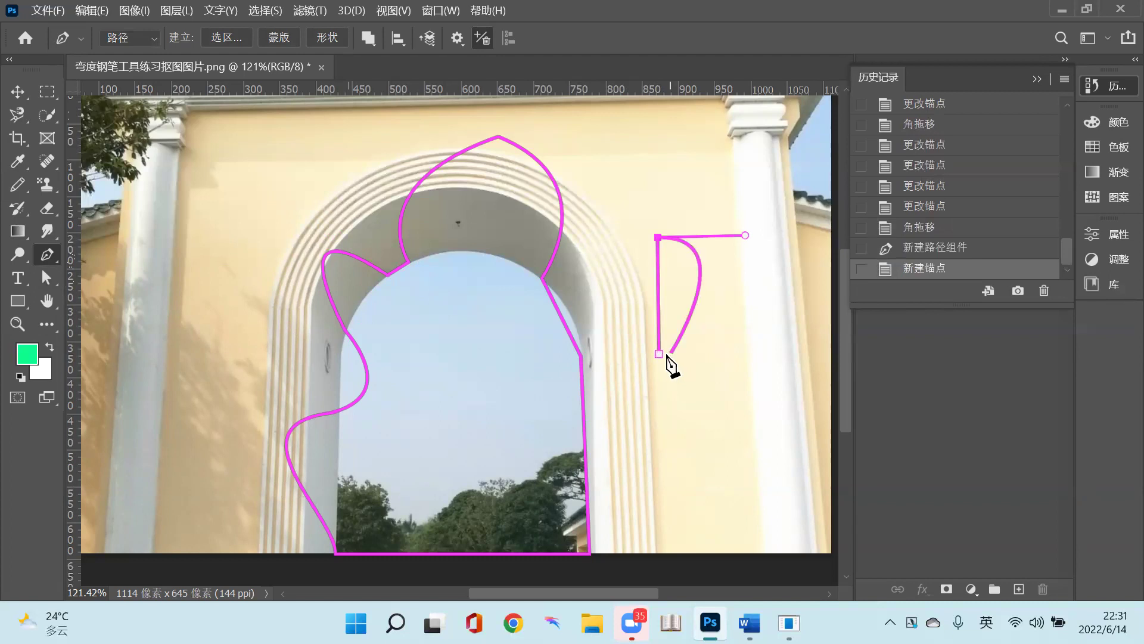
pyautogui.moveTo(614, 363); pyautogui.dragTo(591, 353)
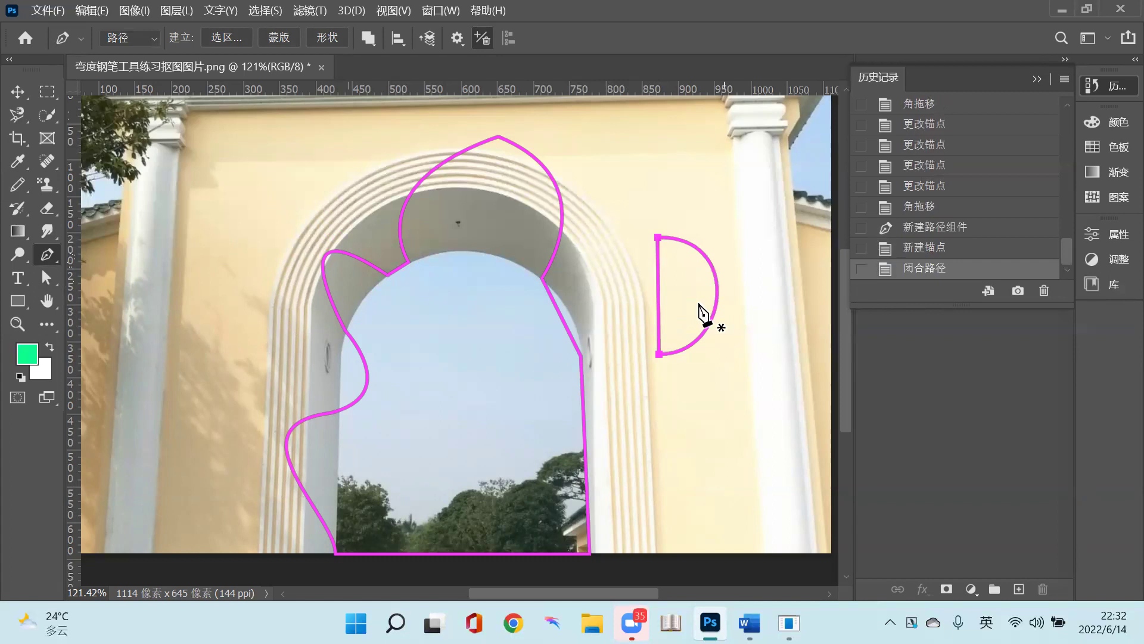
# - Convert the D shape's upper anchor to a corner point with the Convert Point tool and undo a trial handle pulled to the right
pyautogui.press('a')
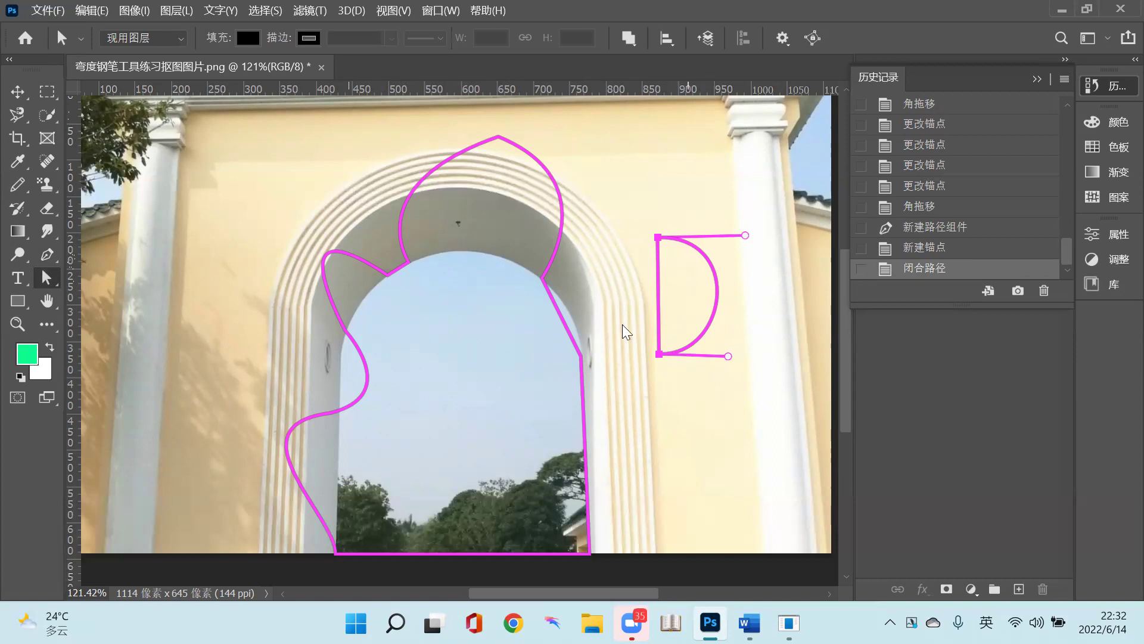
pyautogui.rightClick(48, 279)
pyautogui.click(47, 254)
pyautogui.click(157, 338)
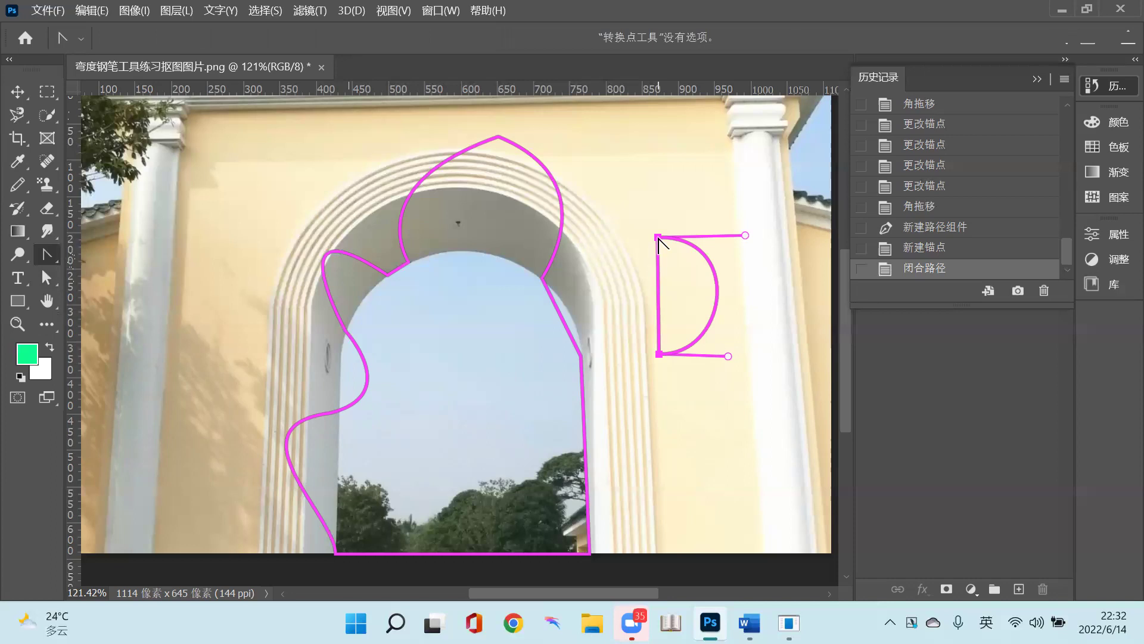
pyautogui.click(657, 237)
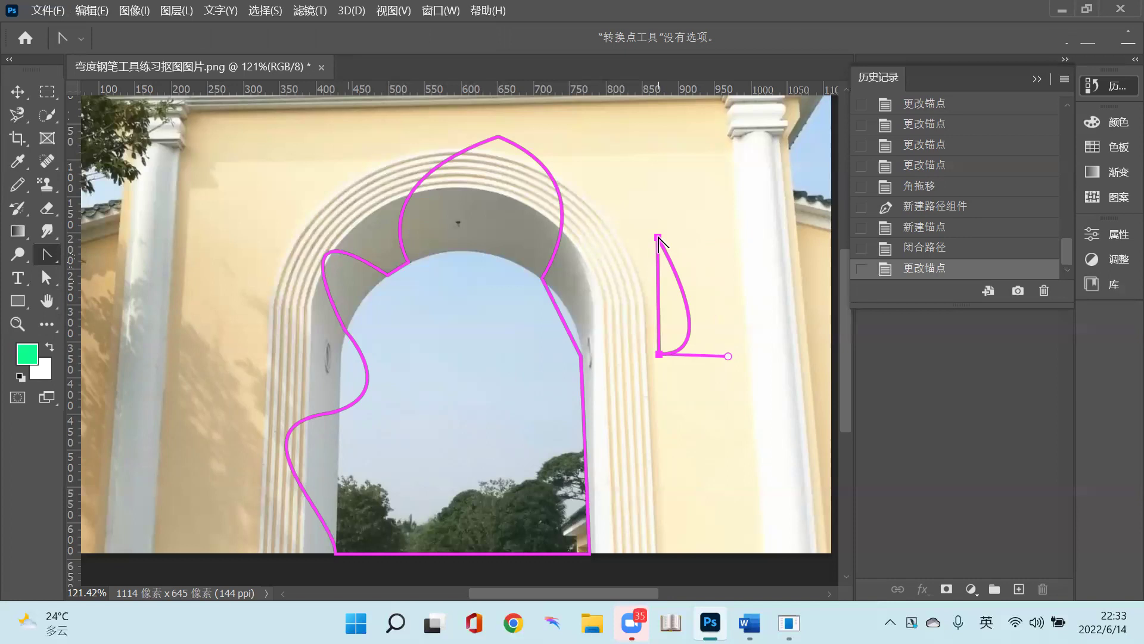
pyautogui.moveTo(658, 236); pyautogui.dragTo(755, 236)
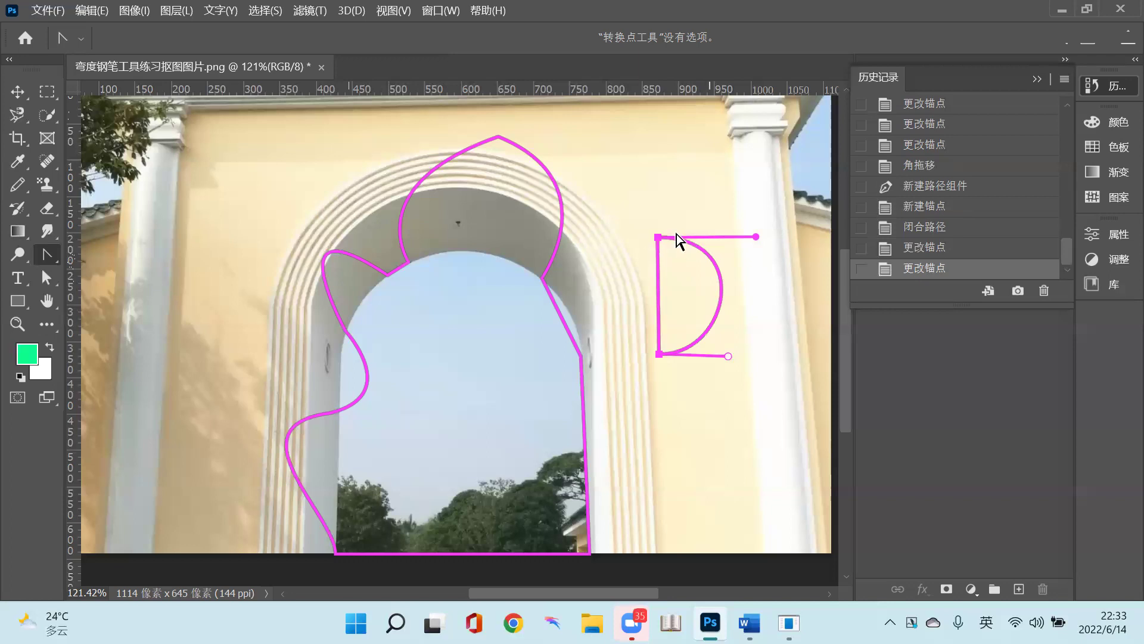
pyautogui.hotkey('ctrl', 'z')
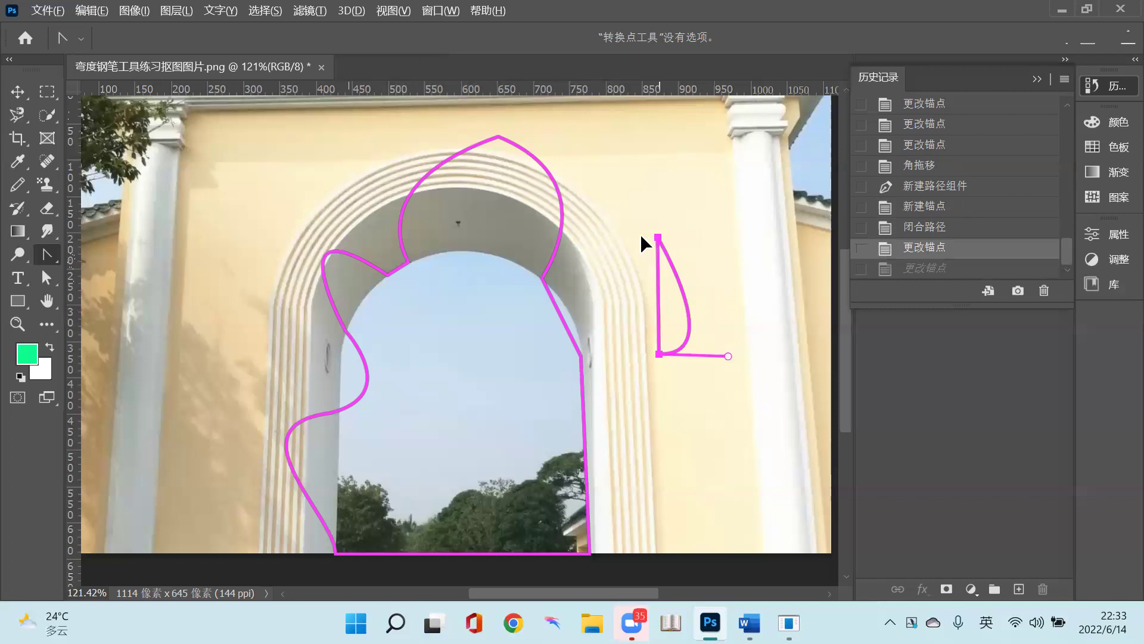
# - Pull a single direction handle out of the D shape's upper anchor and swing it to the right, extending it to the white column
pyautogui.moveTo(631, 236); pyautogui.dragTo(584, 243)
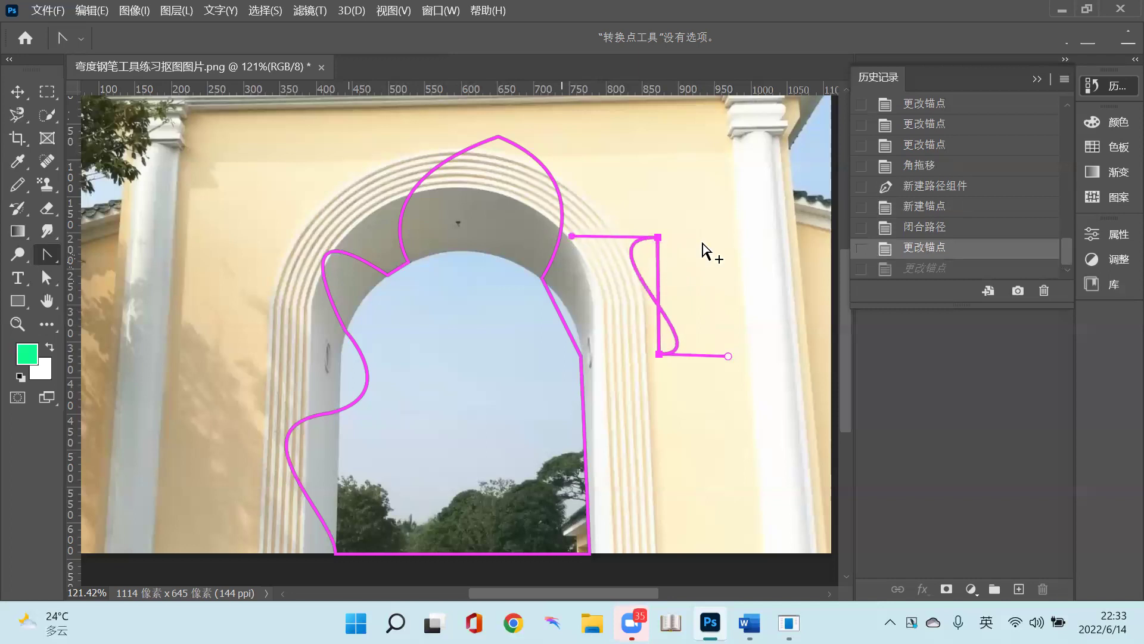
pyautogui.click(659, 240)
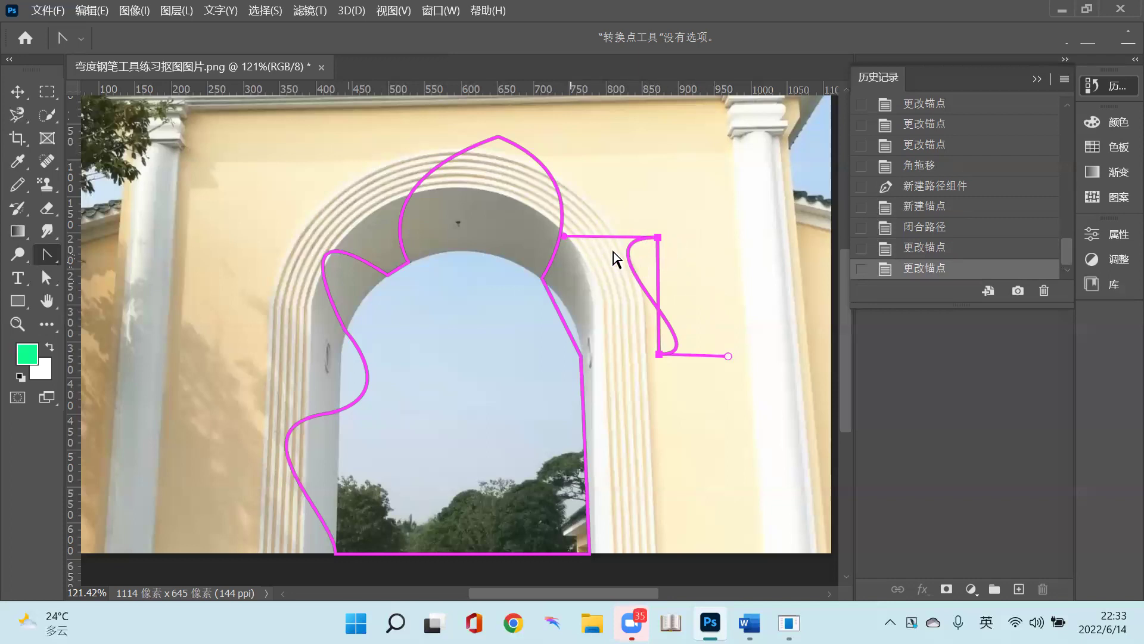
pyautogui.moveTo(566, 235); pyautogui.dragTo(736, 237)
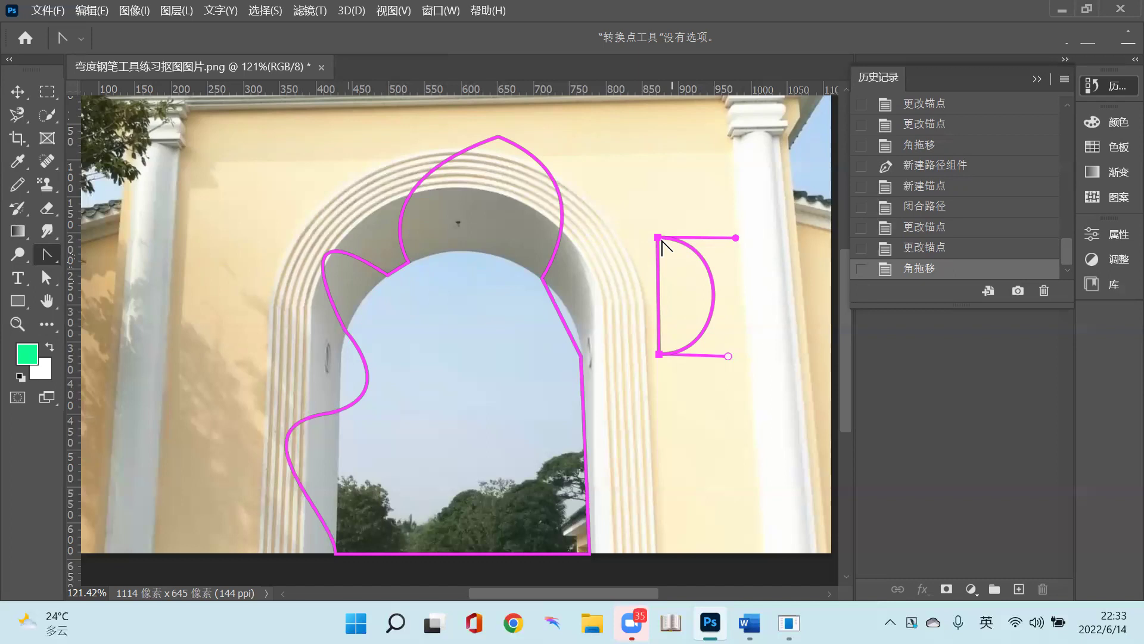
pyautogui.moveTo(736, 238); pyautogui.dragTo(712, 245)
pyautogui.moveTo(593, 240); pyautogui.dragTo(775, 241)
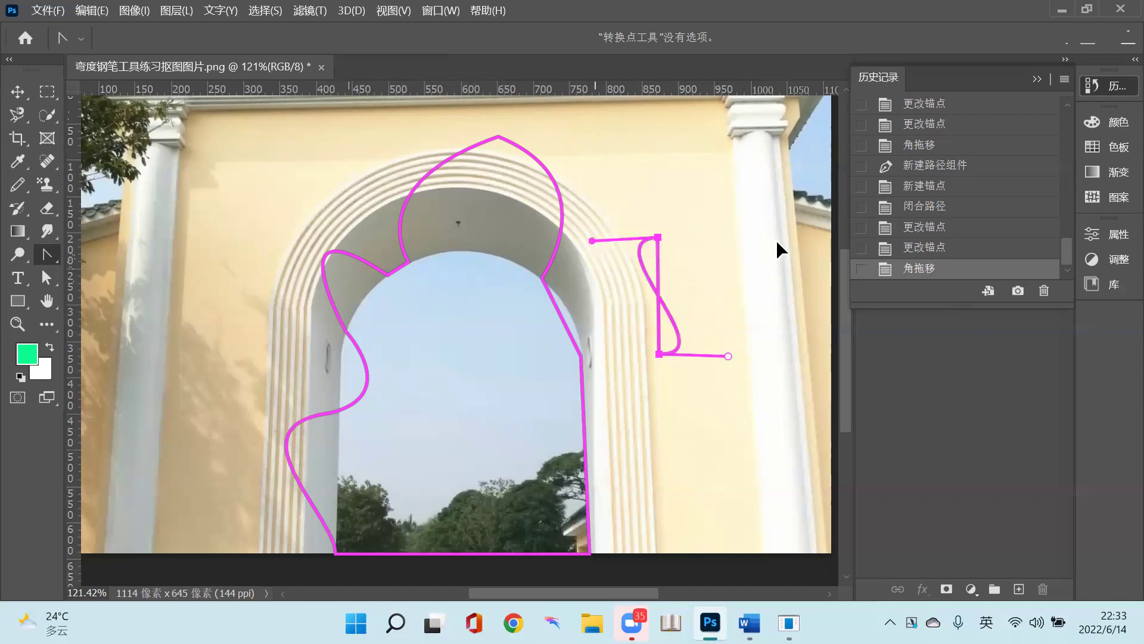
# - Convert the D shape's lower anchor to a corner point, removing its direction handle
pyautogui.click(729, 355)
pyautogui.click(659, 355)
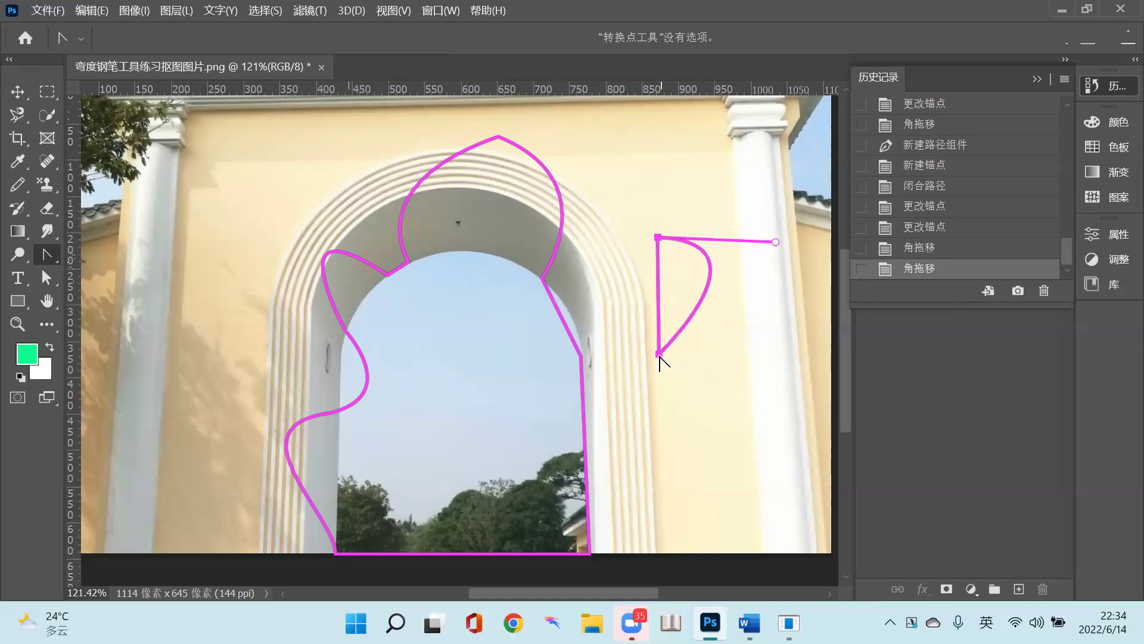
pyautogui.click(659, 356)
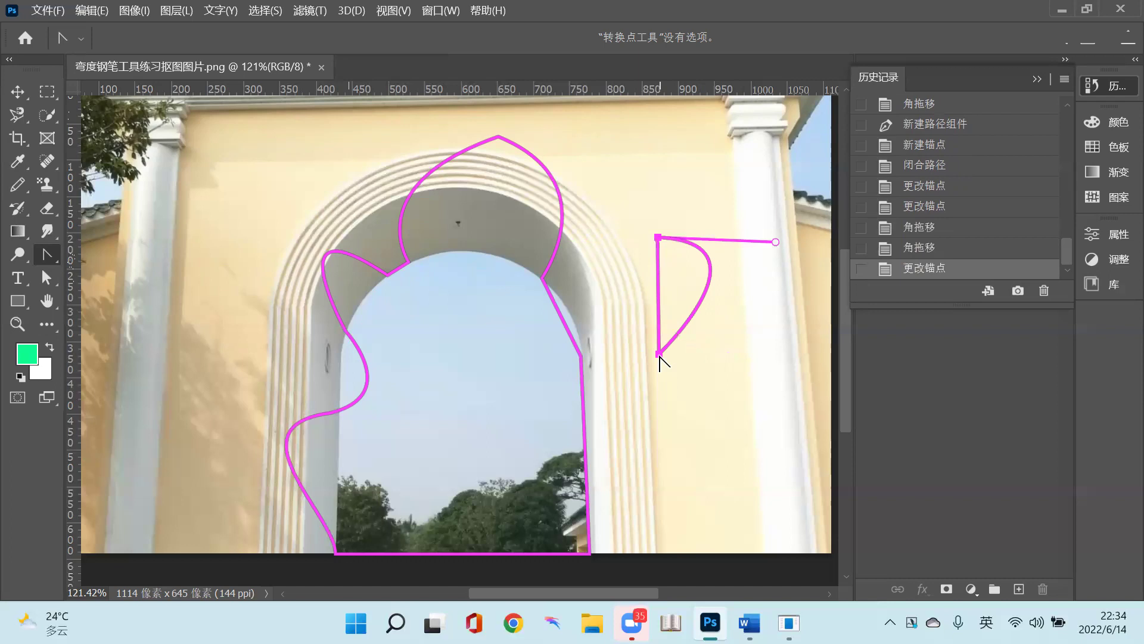
# - Try pulling paired and single direction handles out of the D shape's lower anchor with the Convert Point tool, undoing the trials
pyautogui.moveTo(659, 355); pyautogui.dragTo(726, 354)
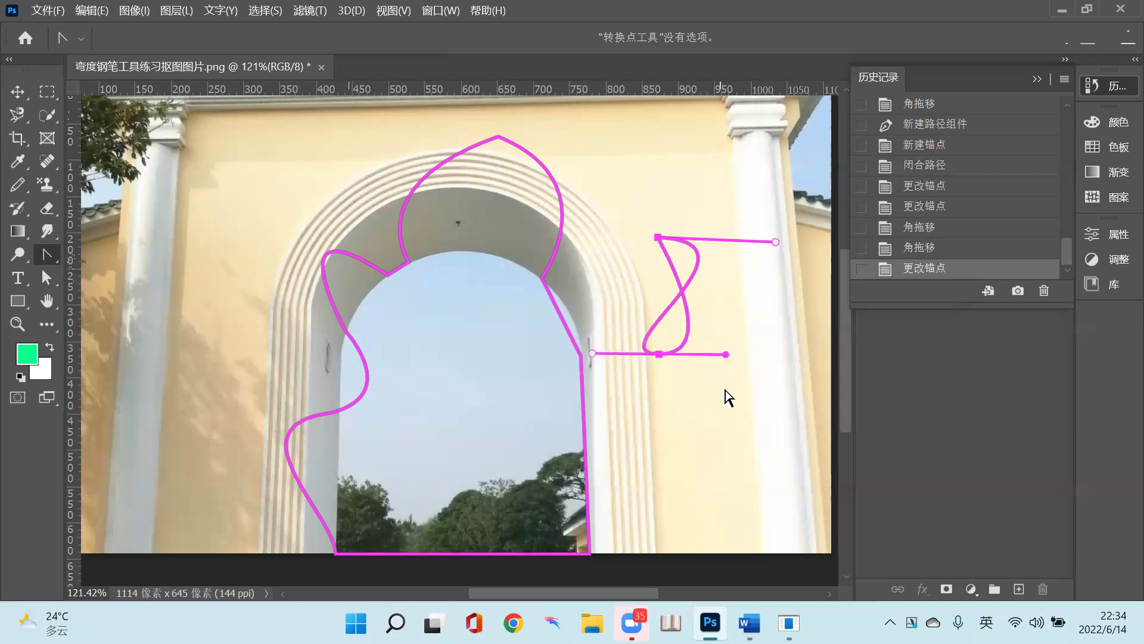
pyautogui.hotkey('ctrl', 'z')
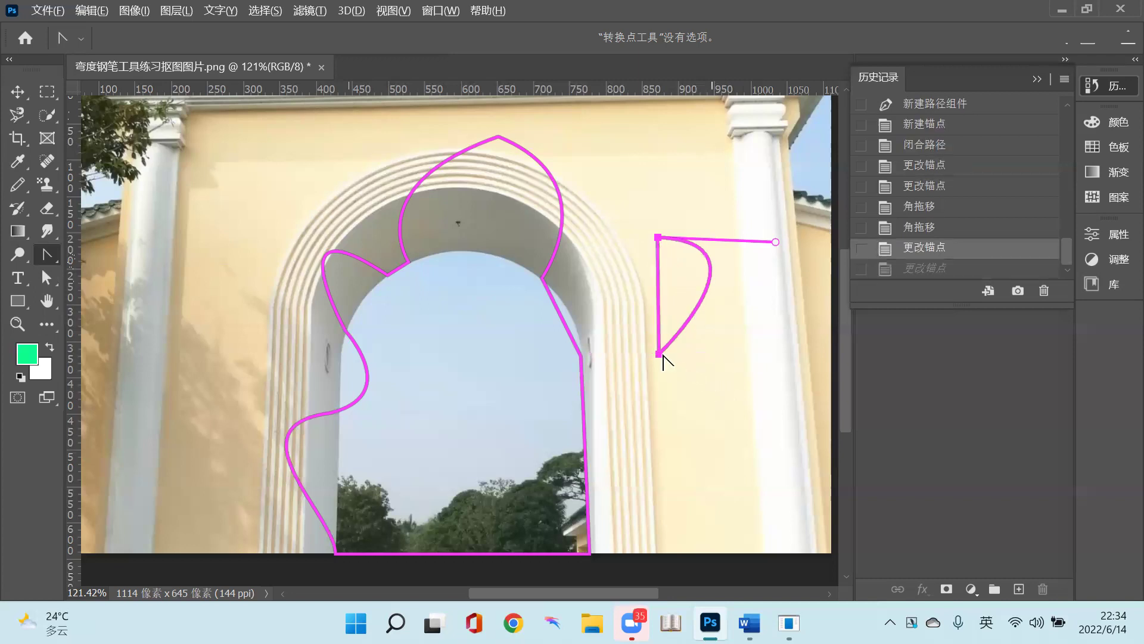
pyautogui.press('alt')
pyautogui.moveTo(658, 354); pyautogui.dragTo(743, 353)
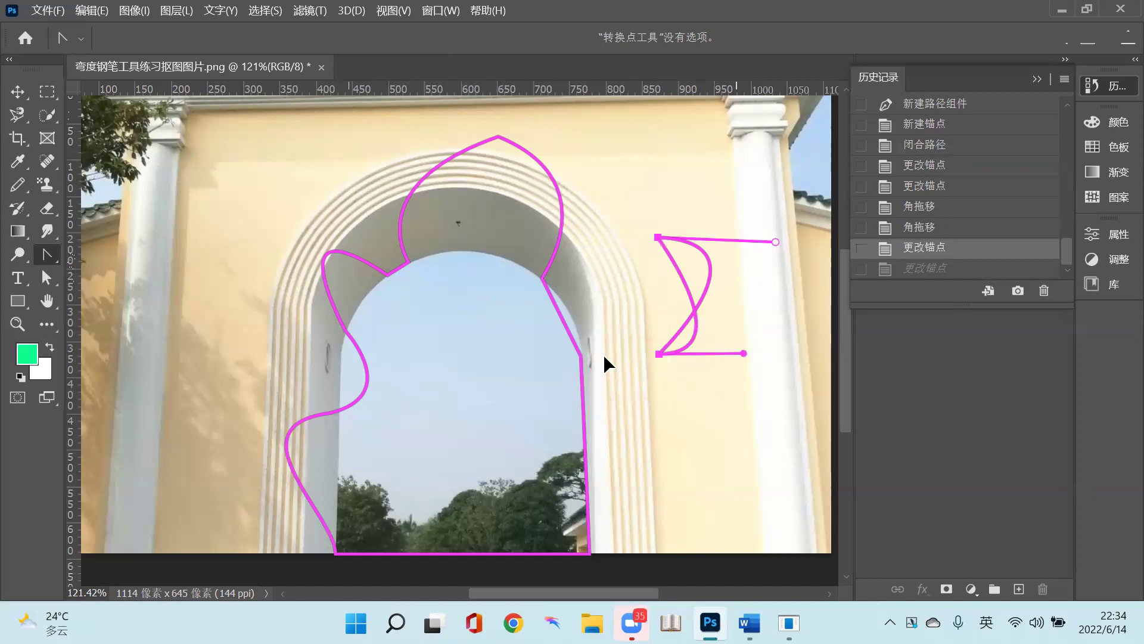
pyautogui.click(658, 353)
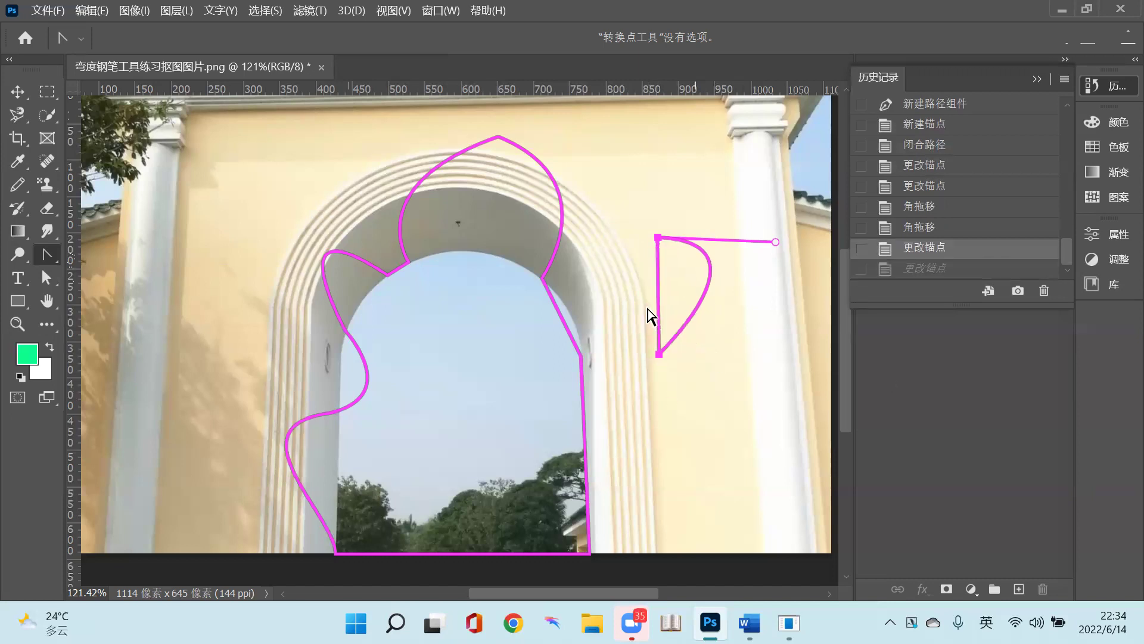
pyautogui.moveTo(659, 354)
pyautogui.mouseDown()
pyautogui.moveTo(673, 354)
pyautogui.moveTo(646, 356)
pyautogui.mouseUp()
pyautogui.hotkey('ctrl', 'z')
pyautogui.moveTo(654, 355); pyautogui.dragTo(759, 352)
pyautogui.moveTo(650, 374); pyautogui.dragTo(658, 352)
pyautogui.hotkey('ctrl', 'shift', 'z')
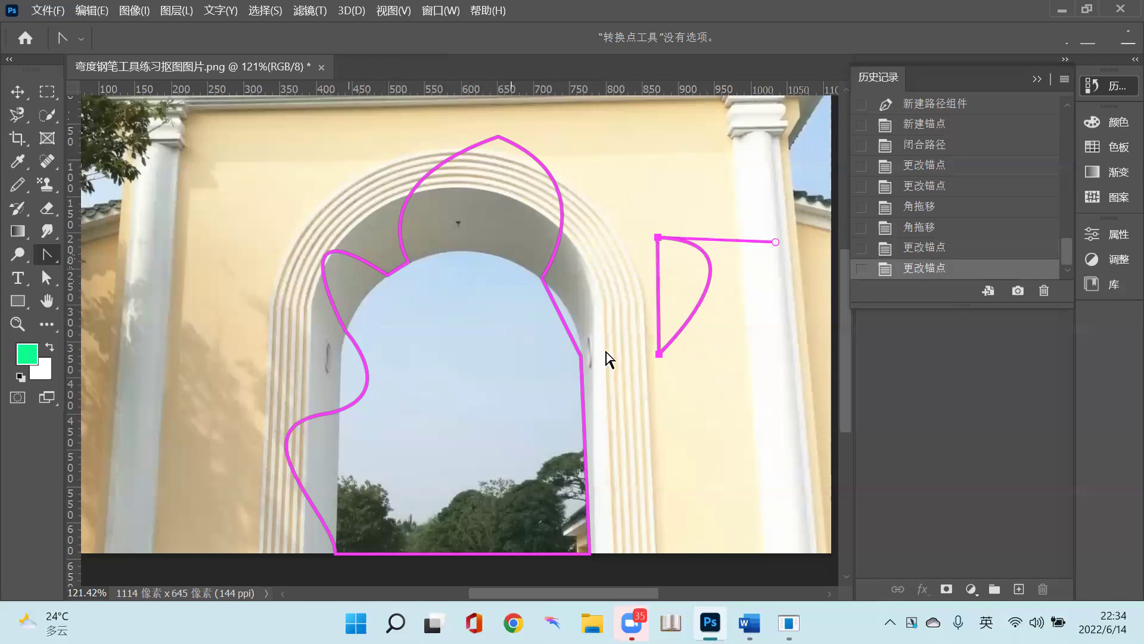
pyautogui.rightClick(49, 261)
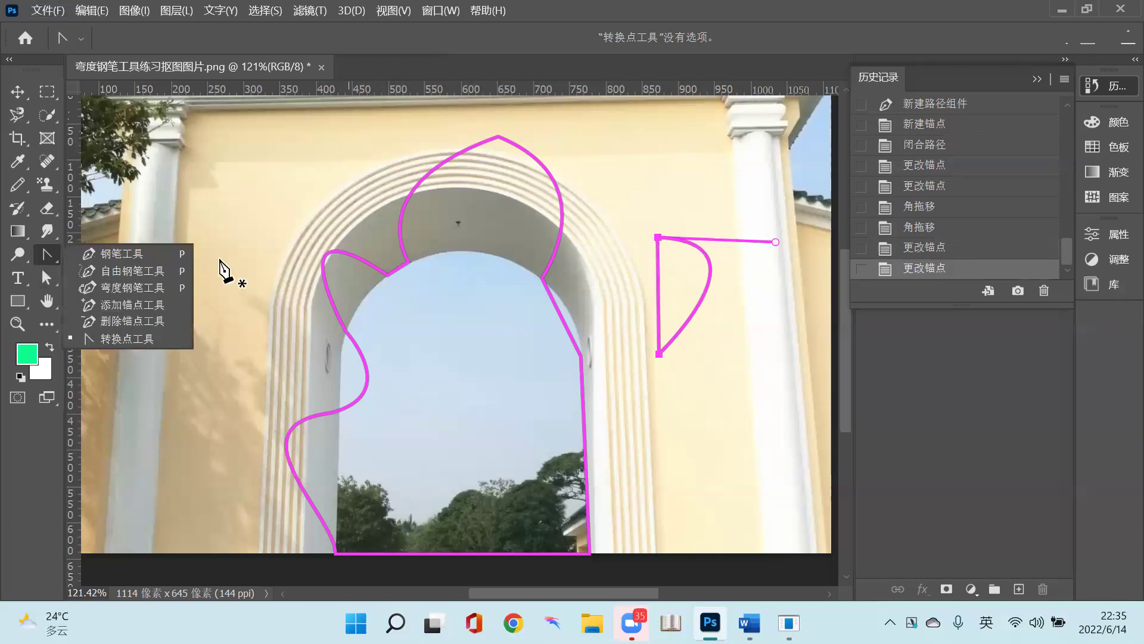
pyautogui.press('p')
pyautogui.click(659, 350)
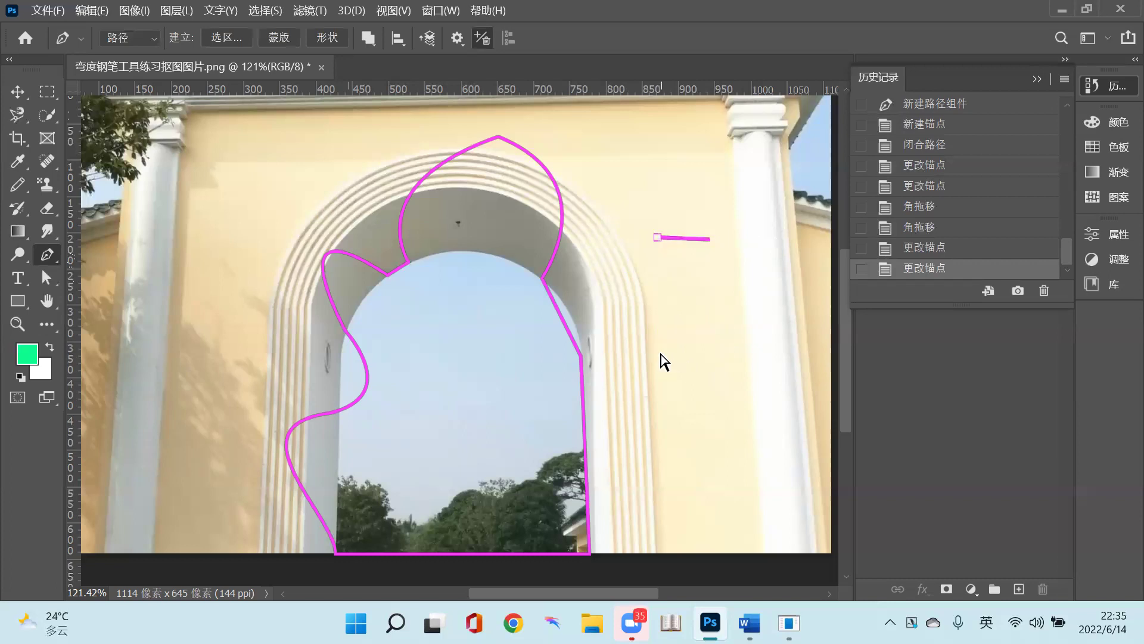
pyautogui.hotkey('ctrl', 'z')
# - Pull paired handles out of the D shape's lower anchor with the Convert Point tool and remove the left one, straightening the left side
pyautogui.rightClick(47, 255)
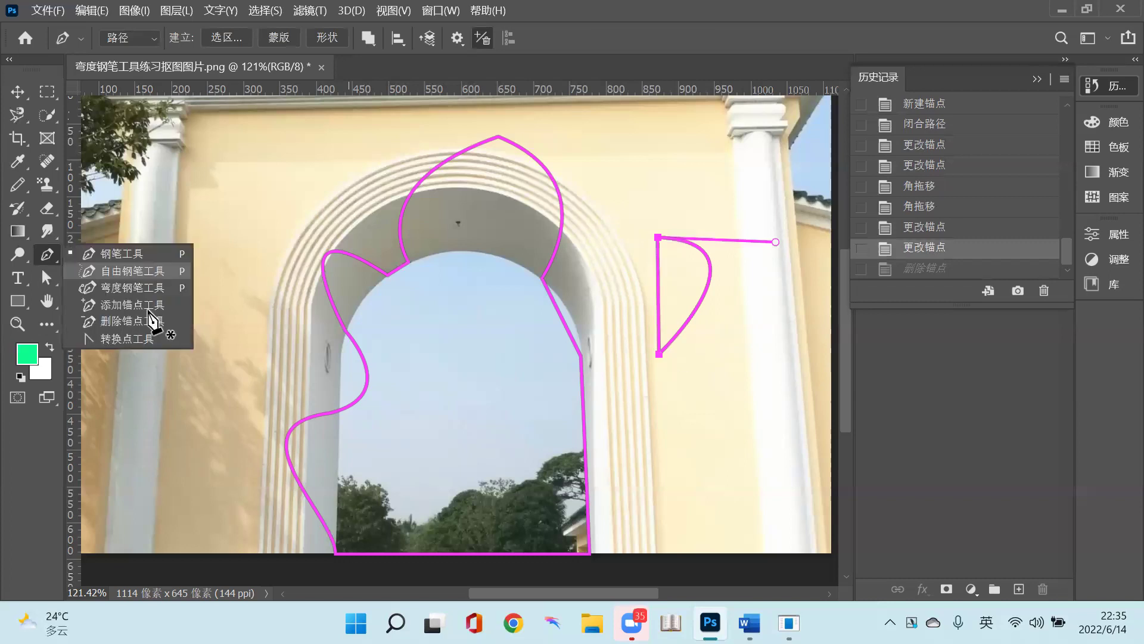
pyautogui.click(112, 339)
pyautogui.moveTo(654, 352); pyautogui.dragTo(597, 350)
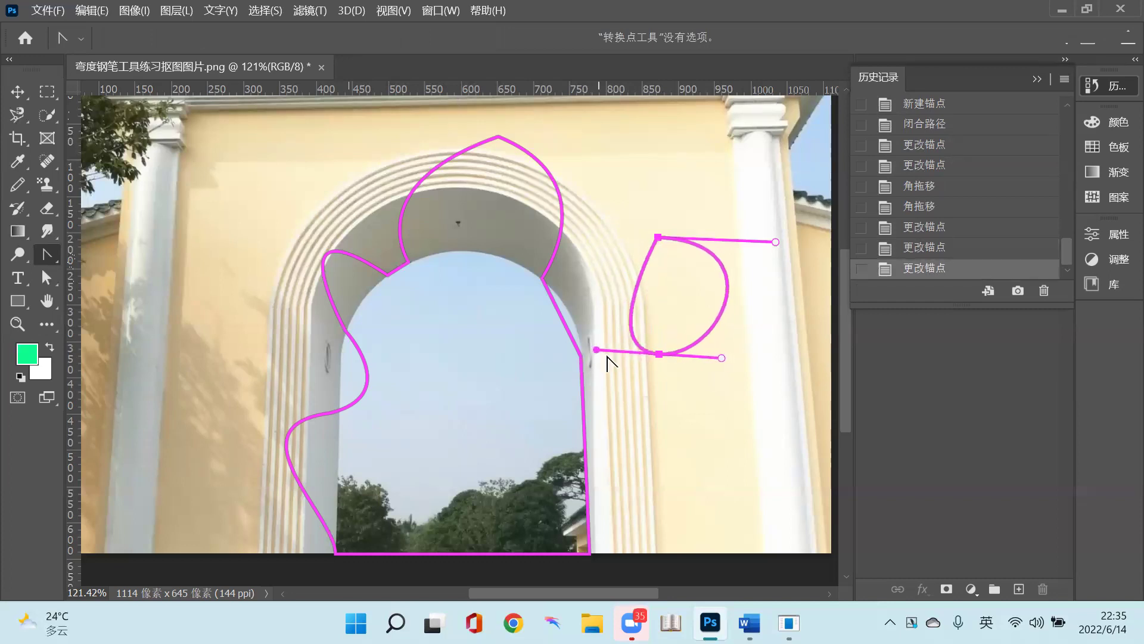
pyautogui.click(659, 354)
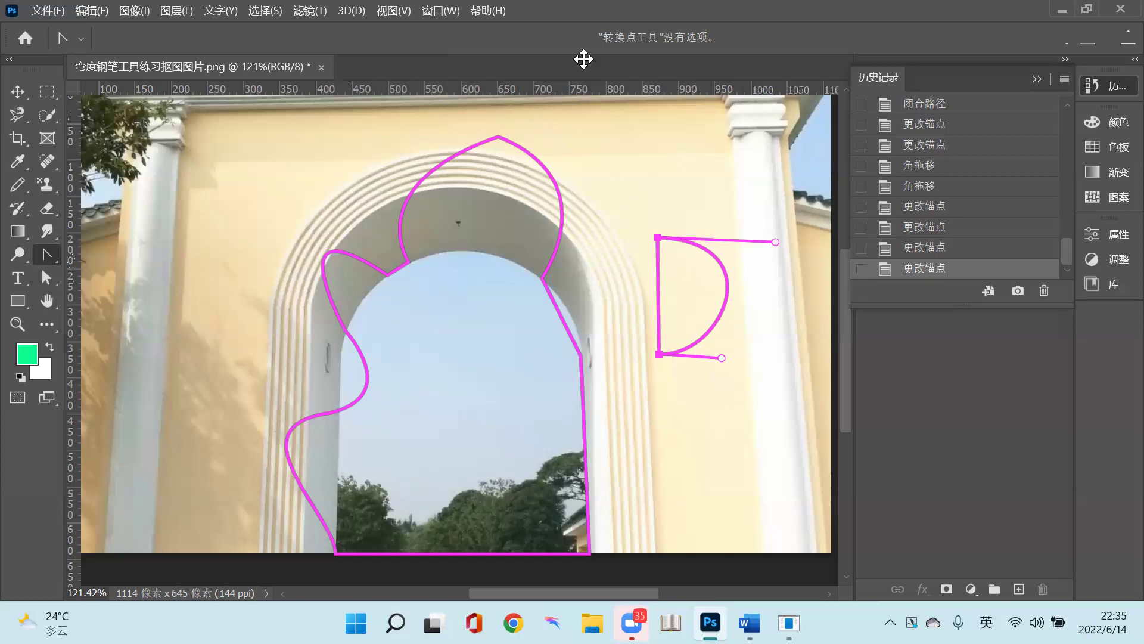
pyautogui.press('shift')
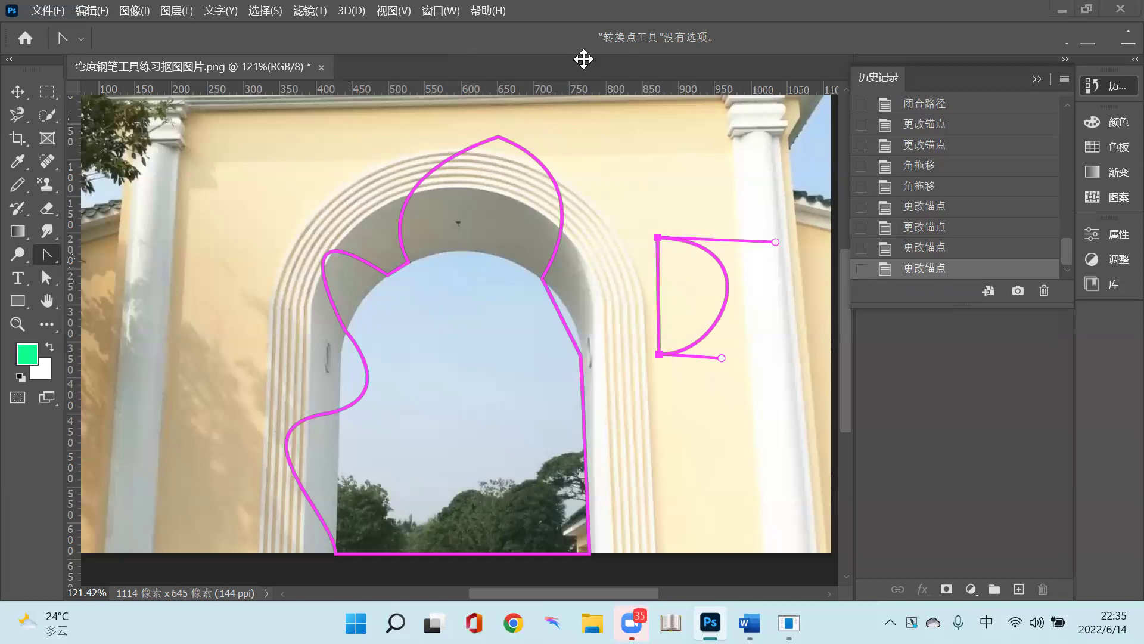